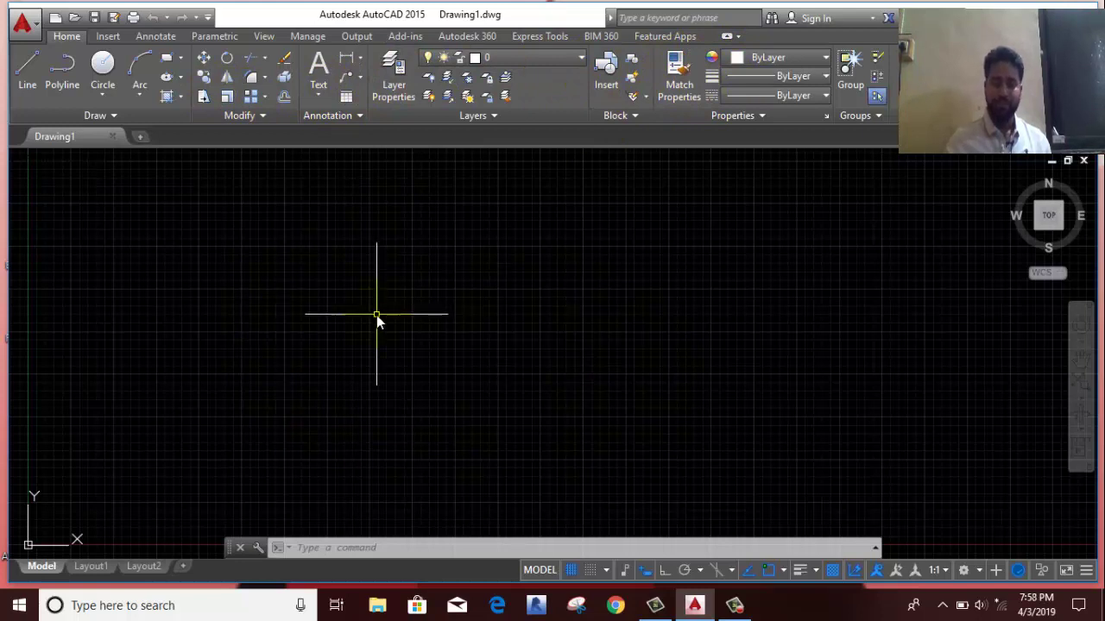
# - Turn on Ortho so lines stay horizontal or vertical
pyautogui.click(664, 577)
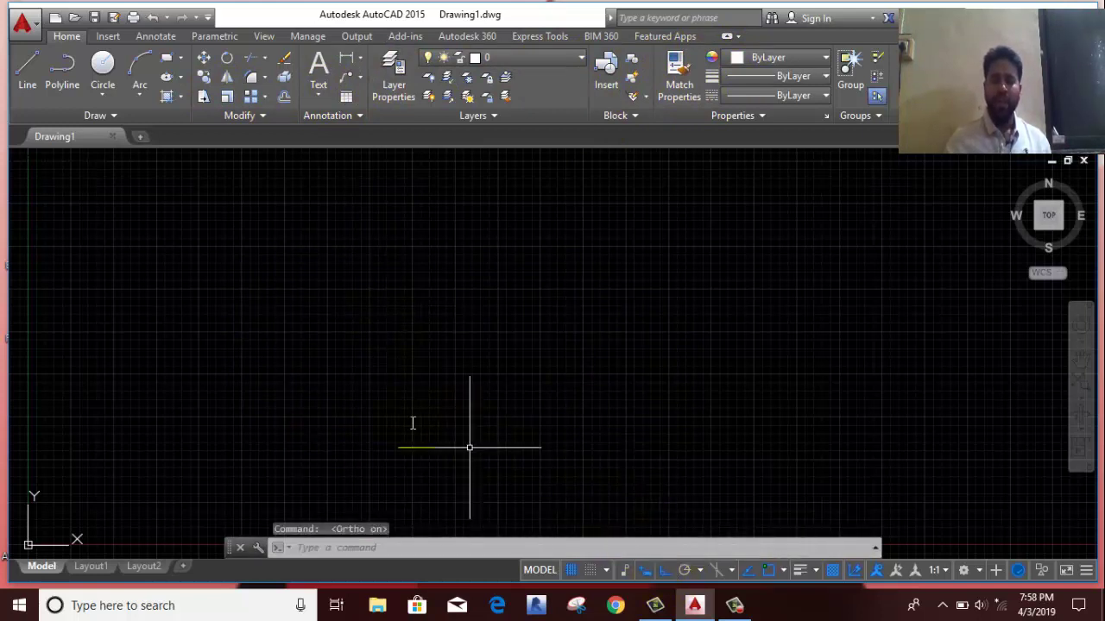
pyautogui.scroll(-2, 344, 370)
pyautogui.moveTo(343, 369); pyautogui.dragTo(305, 413, button='middle')
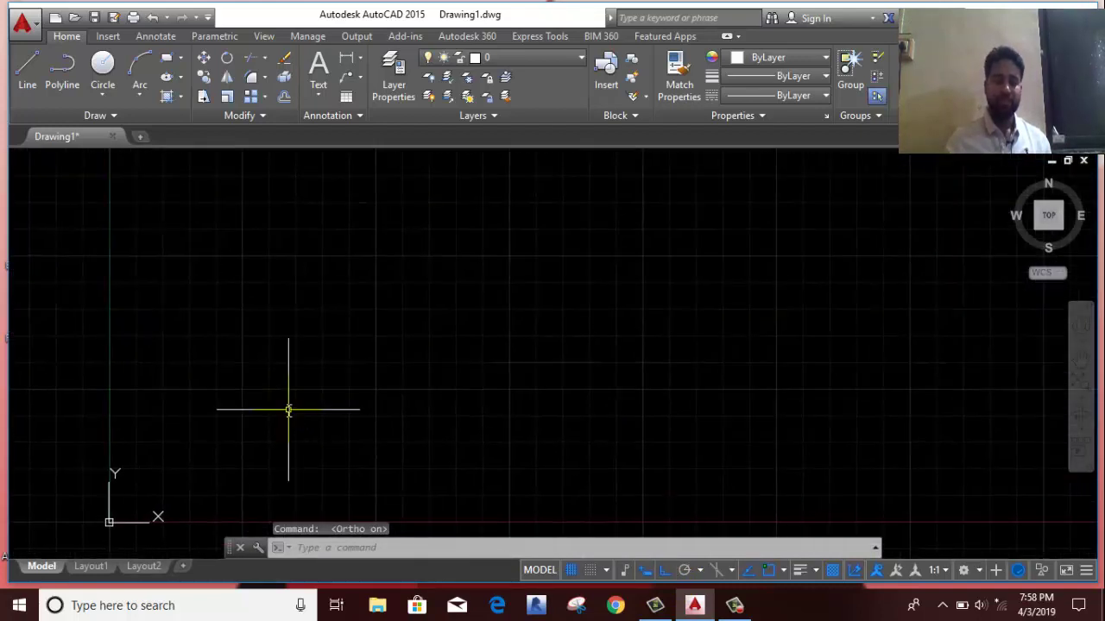
# - Draw a square with 20-unit sides using the Line command, then end it
pyautogui.click(30, 89)
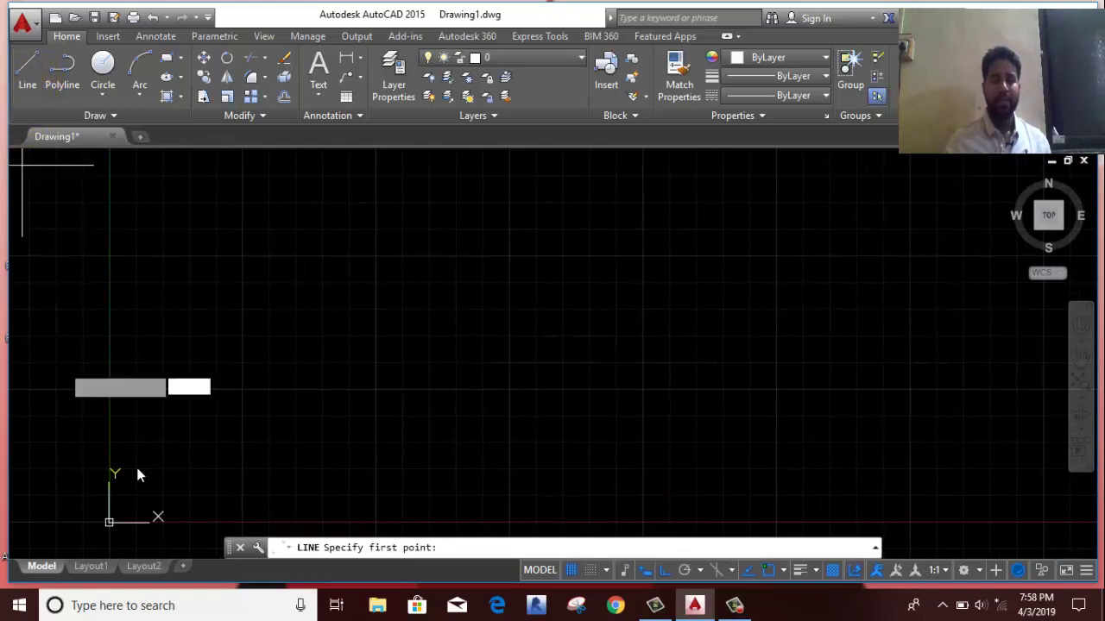
pyautogui.click(271, 441)
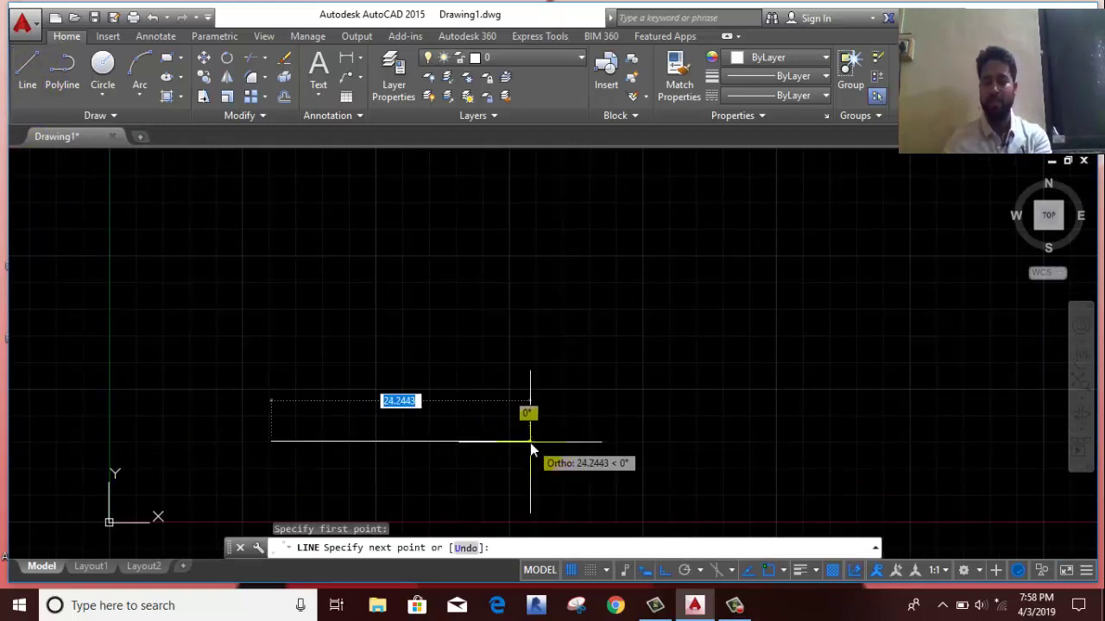
pyautogui.write('20')
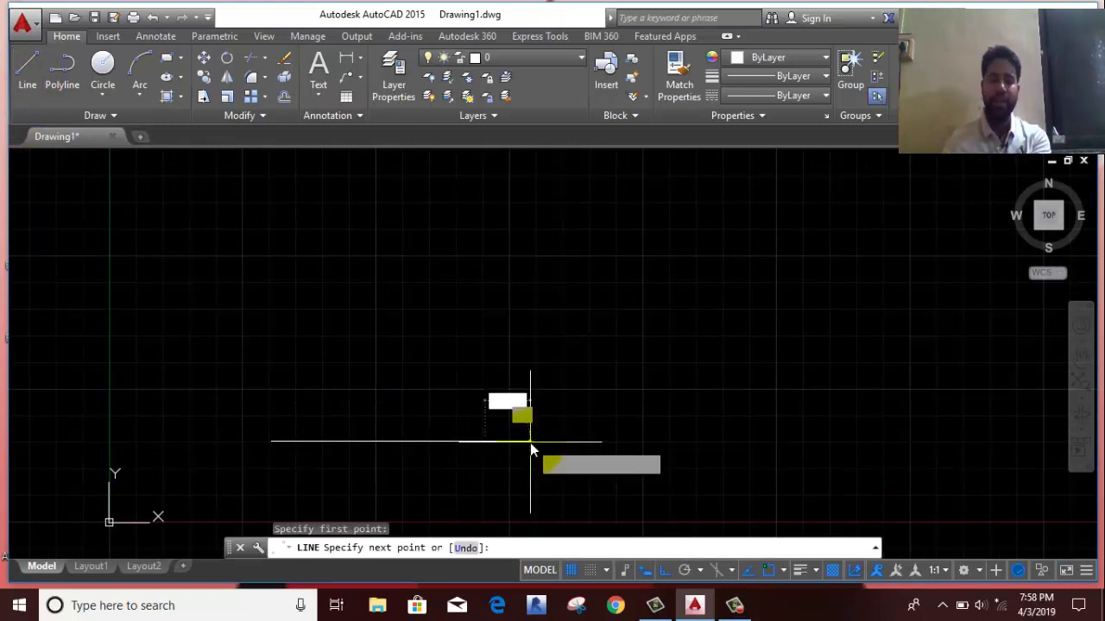
pyautogui.press('Return')
pyautogui.write('20')
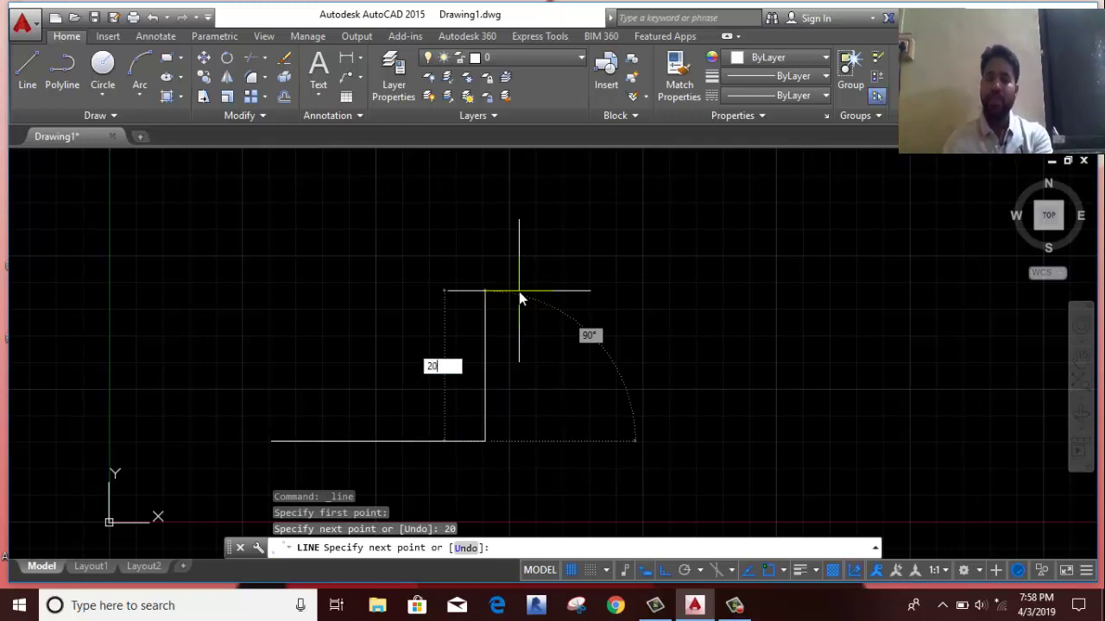
pyautogui.press('Return')
pyautogui.write('20')
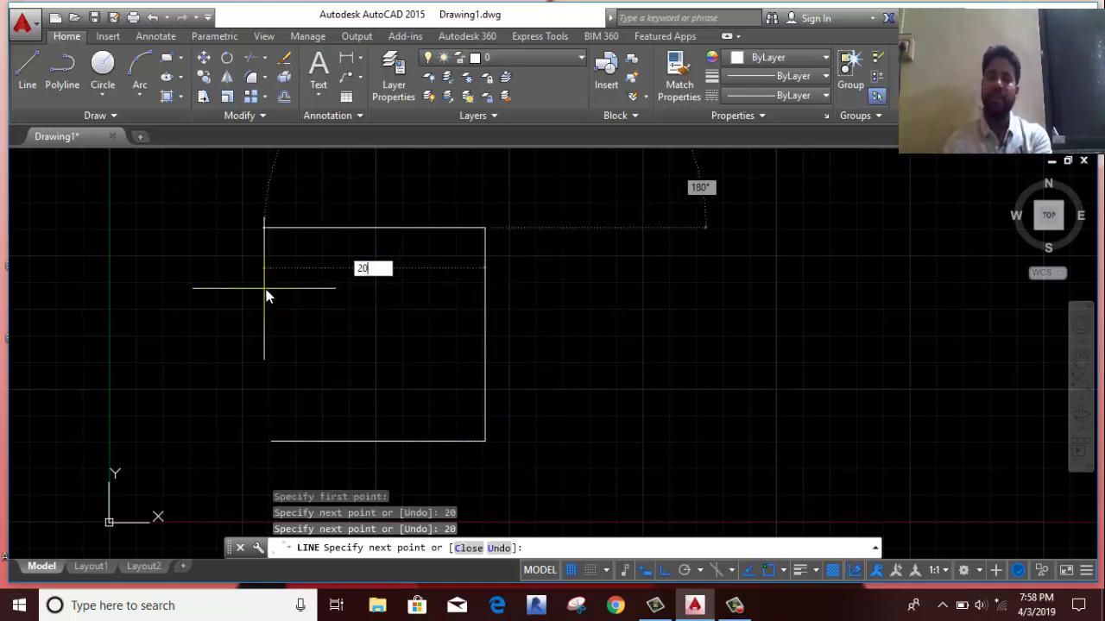
pyautogui.press('Return')
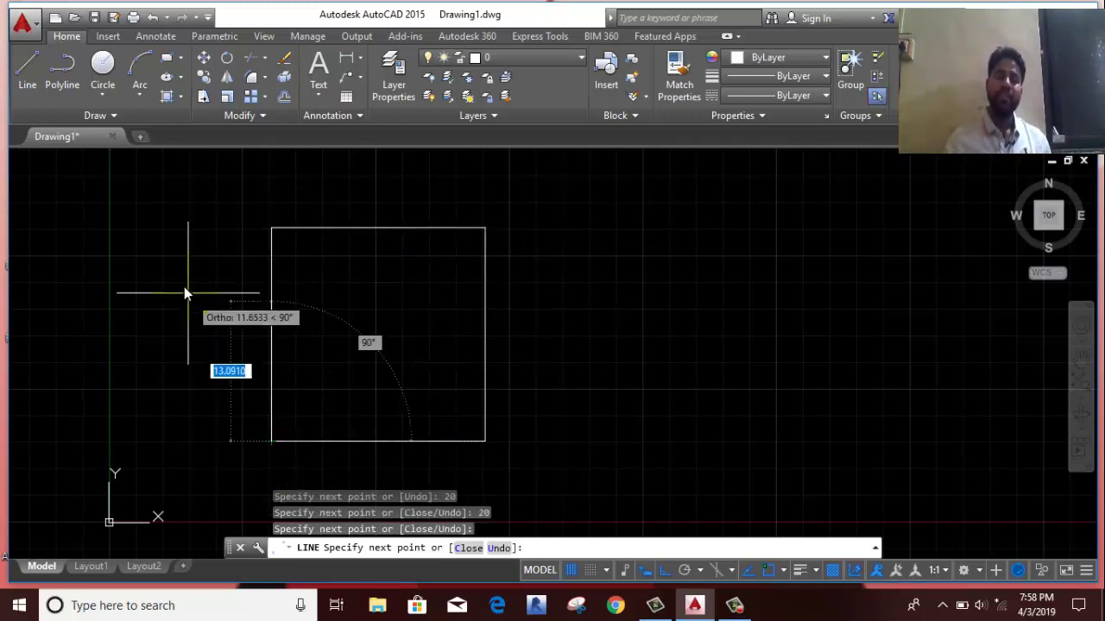
pyautogui.rightClick(207, 298)
pyautogui.click(215, 302)
# - Draw a 20 × 20 square as one closed polyline to the right of the first
pyautogui.moveTo(216, 309); pyautogui.dragTo(108, 277, button='middle')
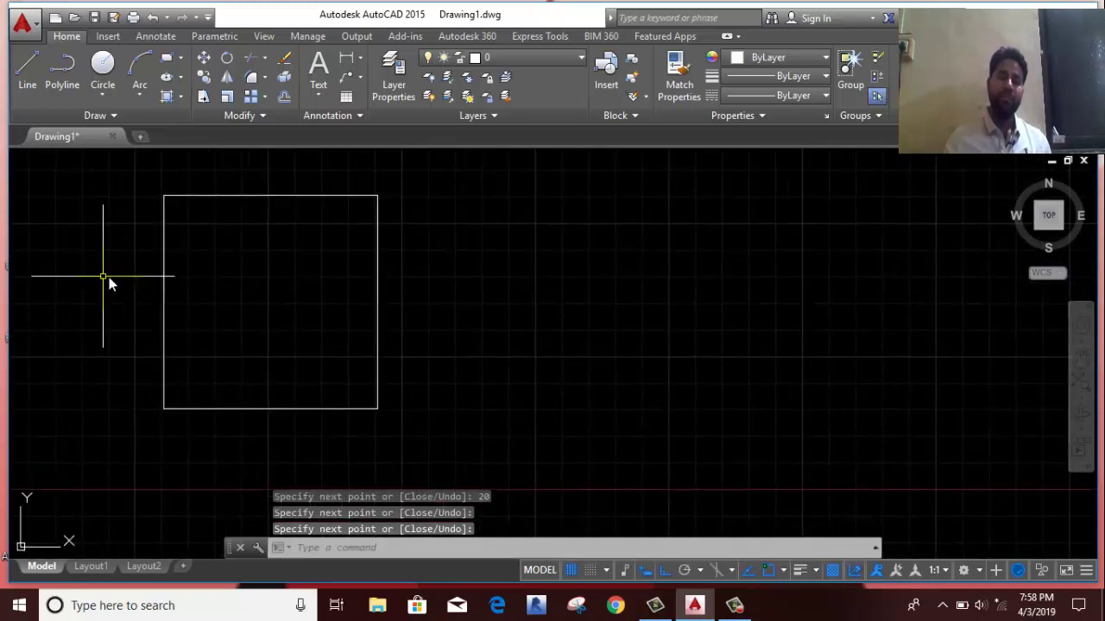
pyautogui.click(61, 79)
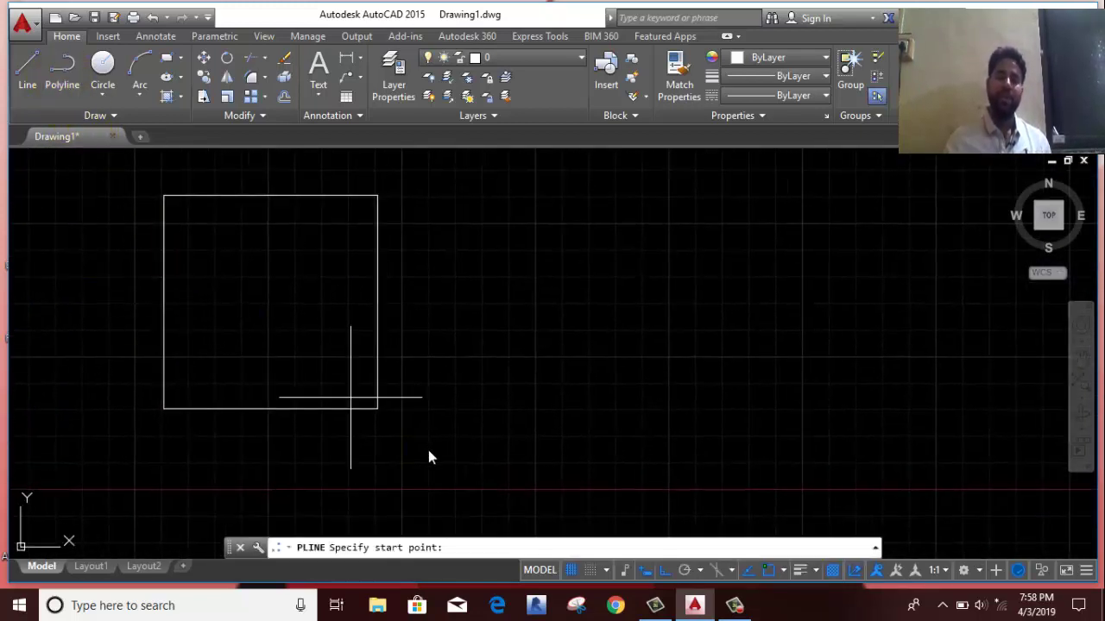
pyautogui.click(456, 404)
pyautogui.write('20')
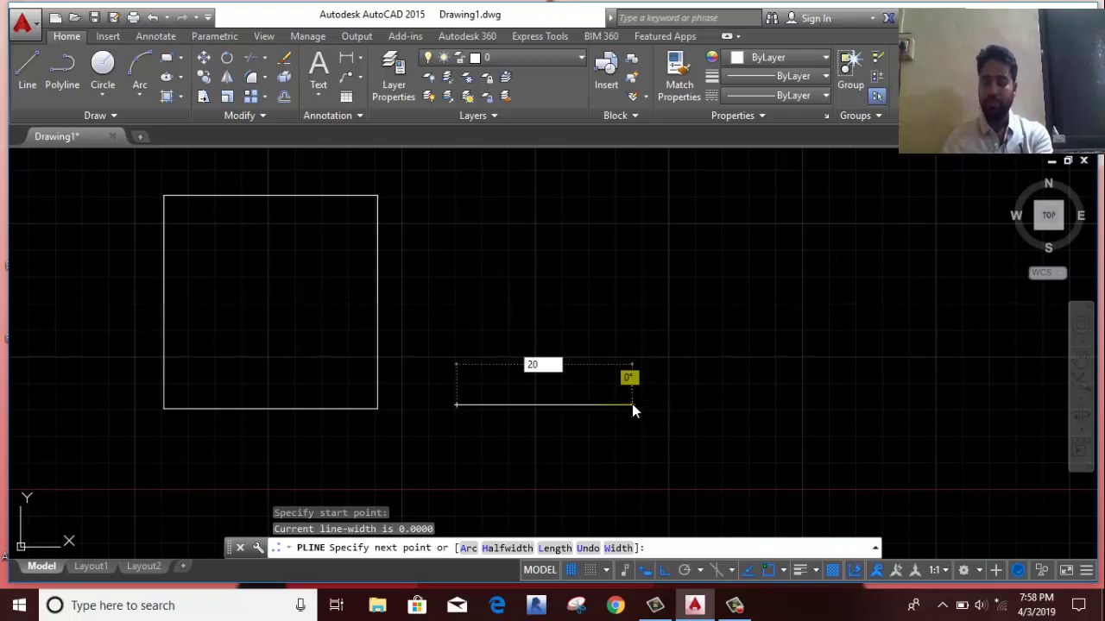
pyautogui.press('Return')
pyautogui.write('20')
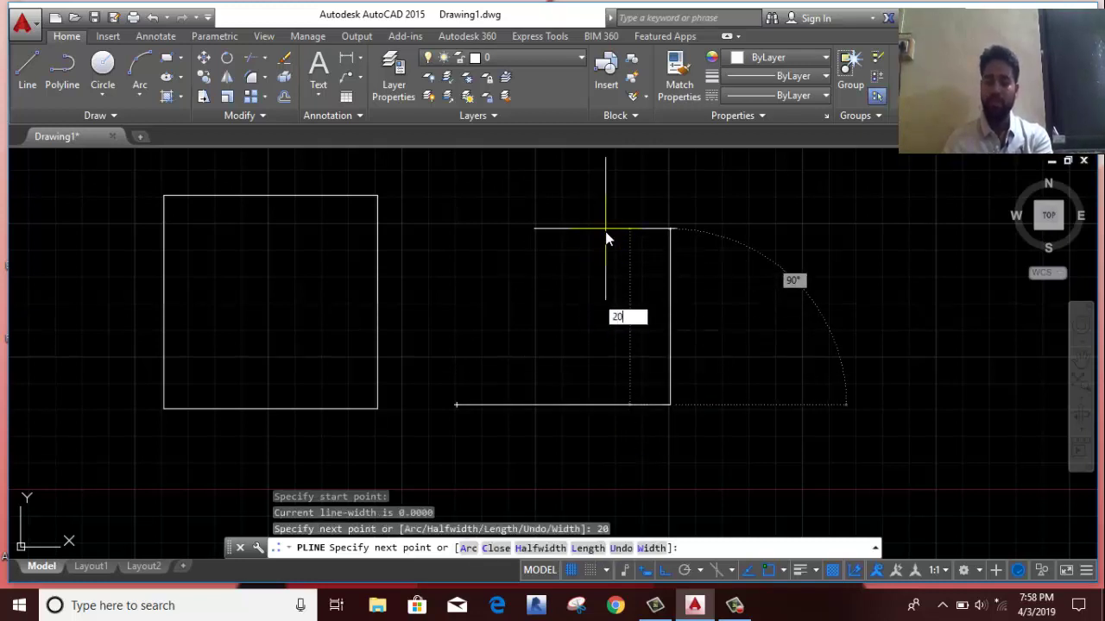
pyautogui.press('Return')
pyautogui.write('20')
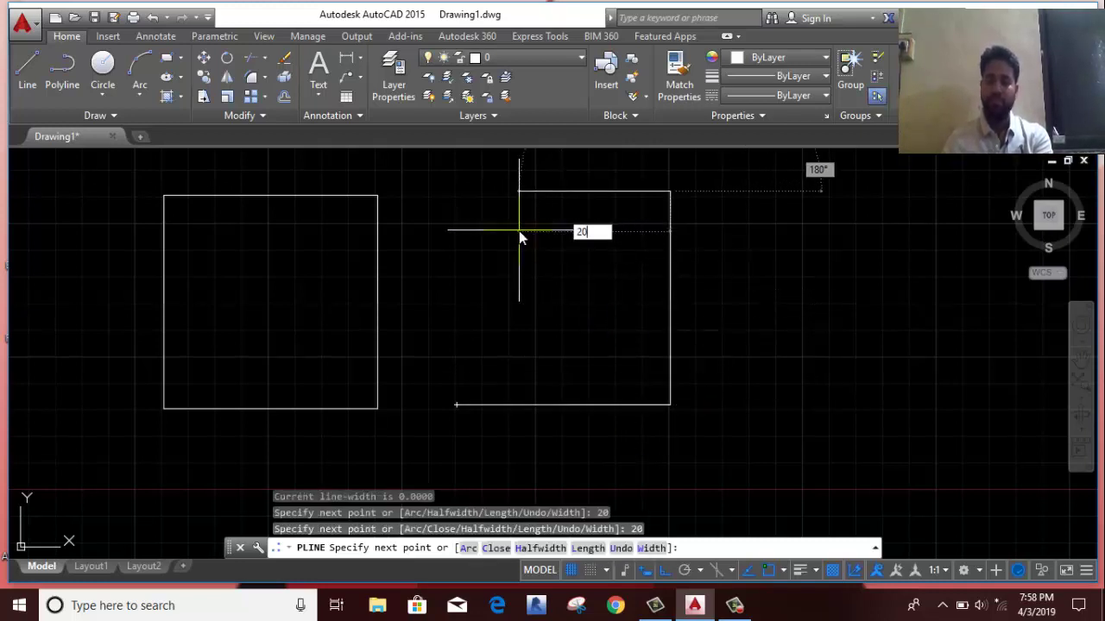
pyautogui.press('Return')
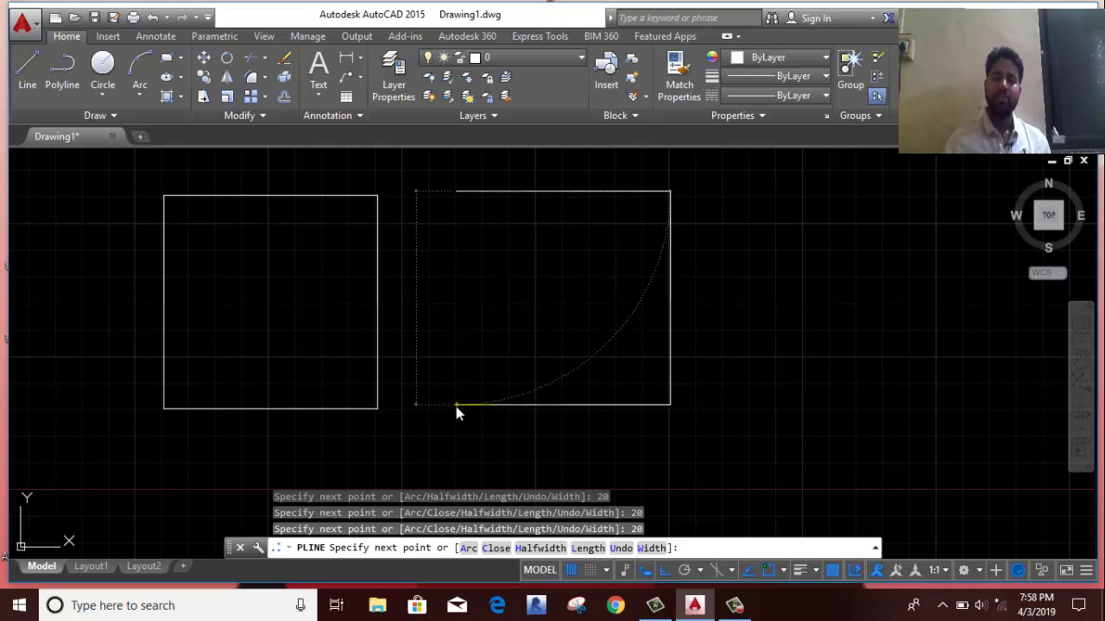
pyautogui.click(455, 406)
pyautogui.rightClick(492, 306)
pyautogui.click(519, 320)
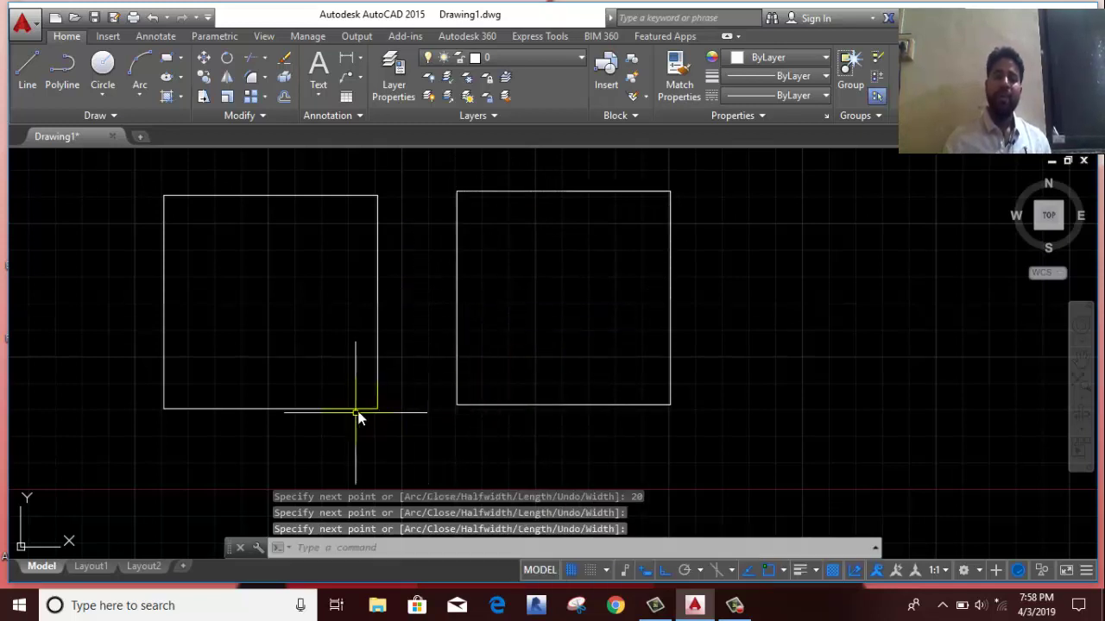
# - Select the four edges of the left square and the right polyline square
pyautogui.click(355, 388)
pyautogui.click(299, 177)
pyautogui.click(255, 229)
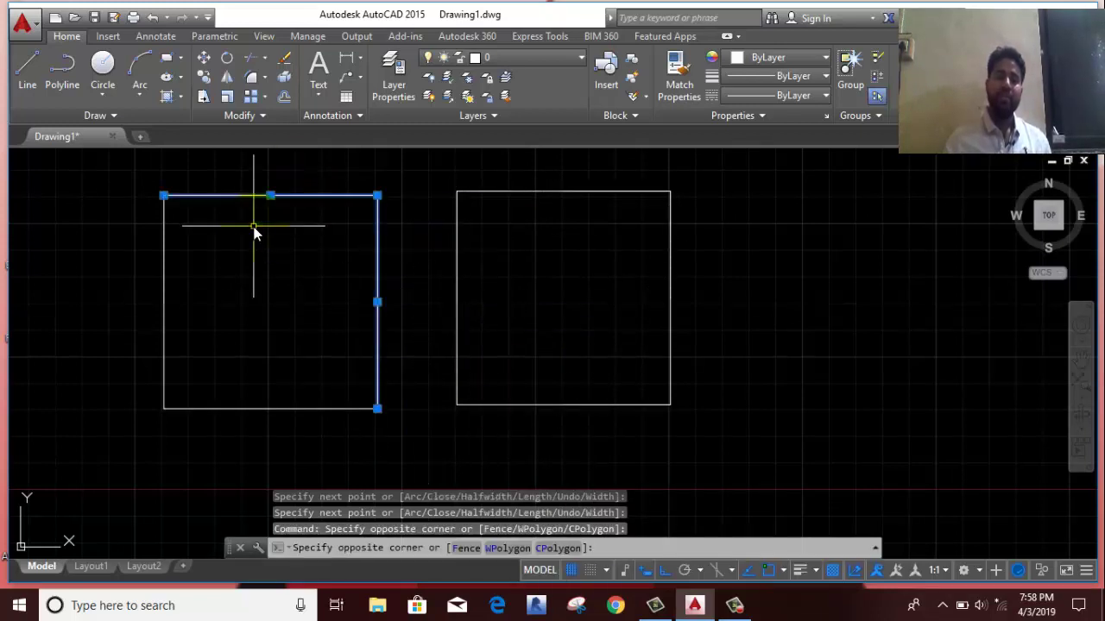
pyautogui.click(86, 294)
pyautogui.click(234, 331)
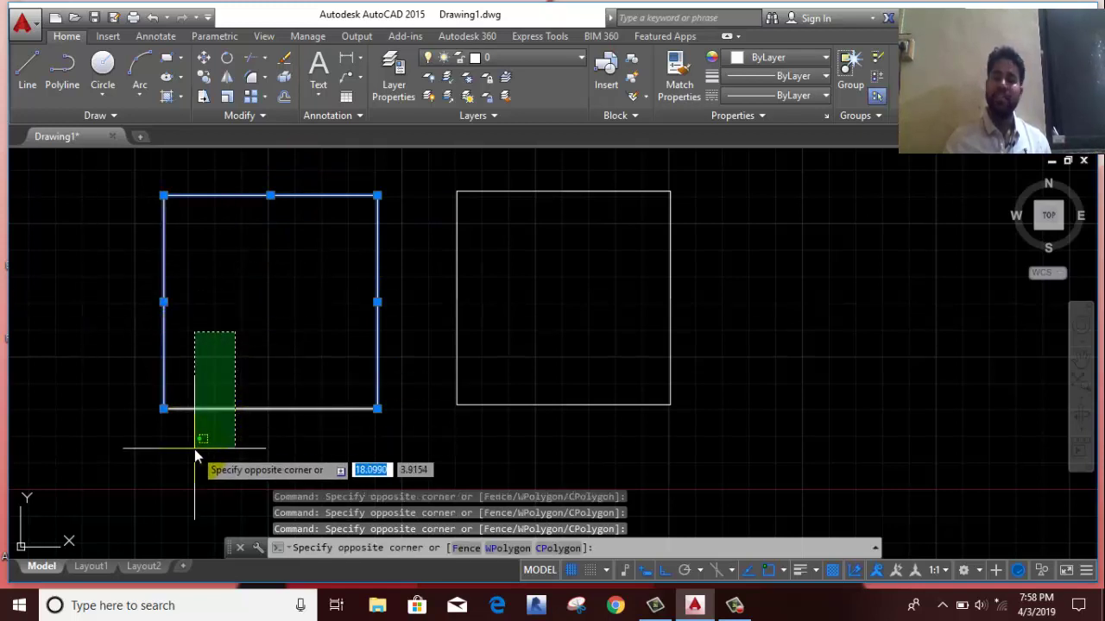
pyautogui.click(195, 450)
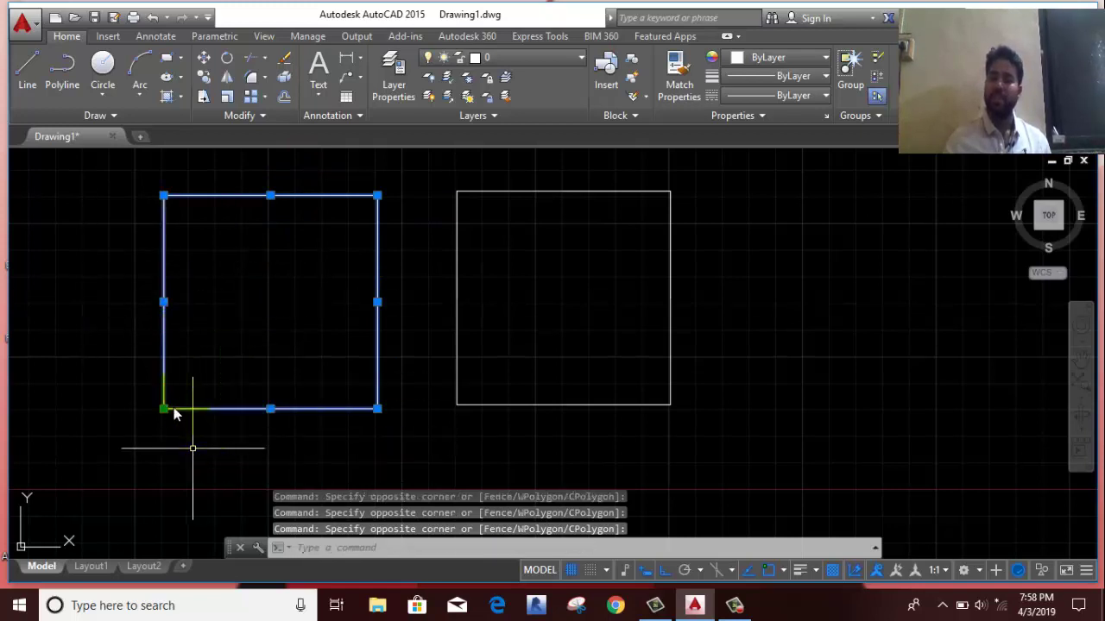
pyautogui.click(525, 403)
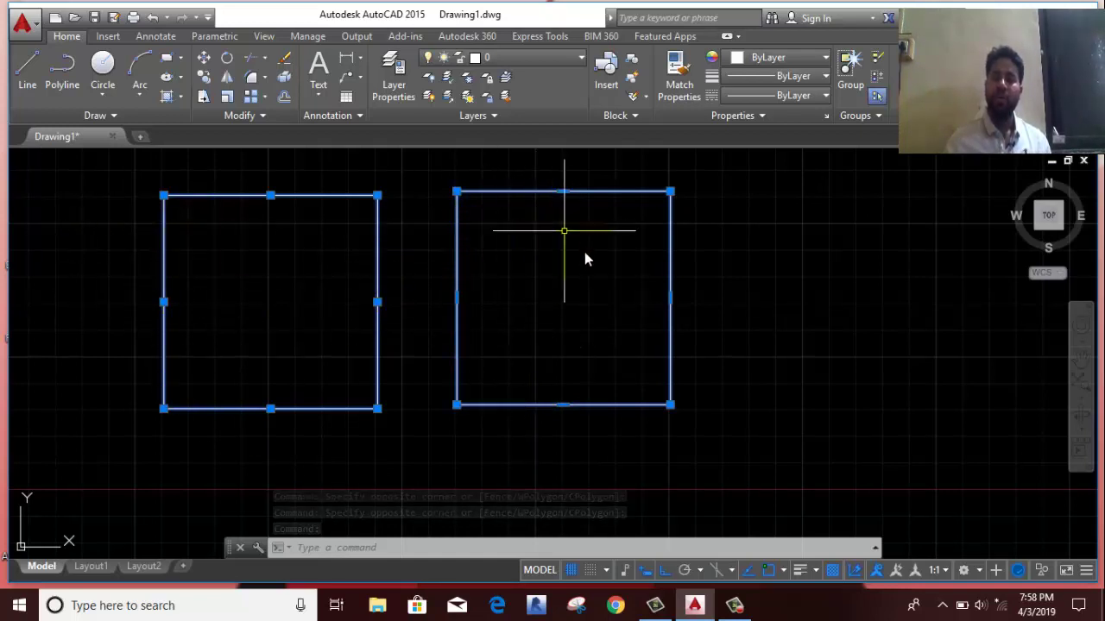
pyautogui.moveTo(483, 325); pyautogui.dragTo(390, 338, button='middle')
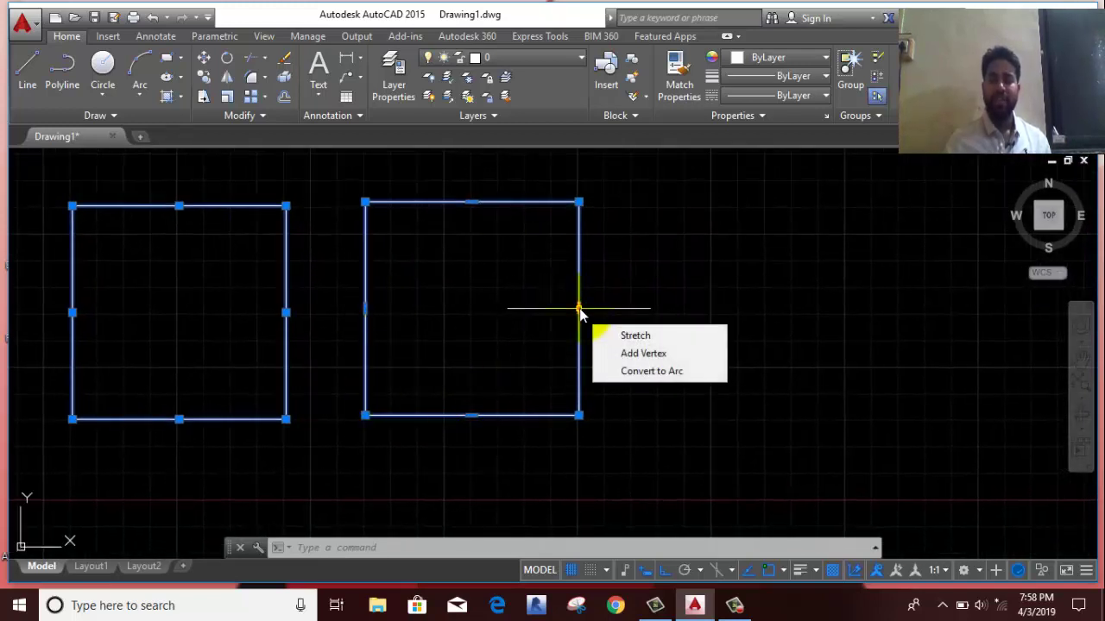
# - Stretch the polyline's right edge wider and add an inward vertex on that side
pyautogui.click(634, 336)
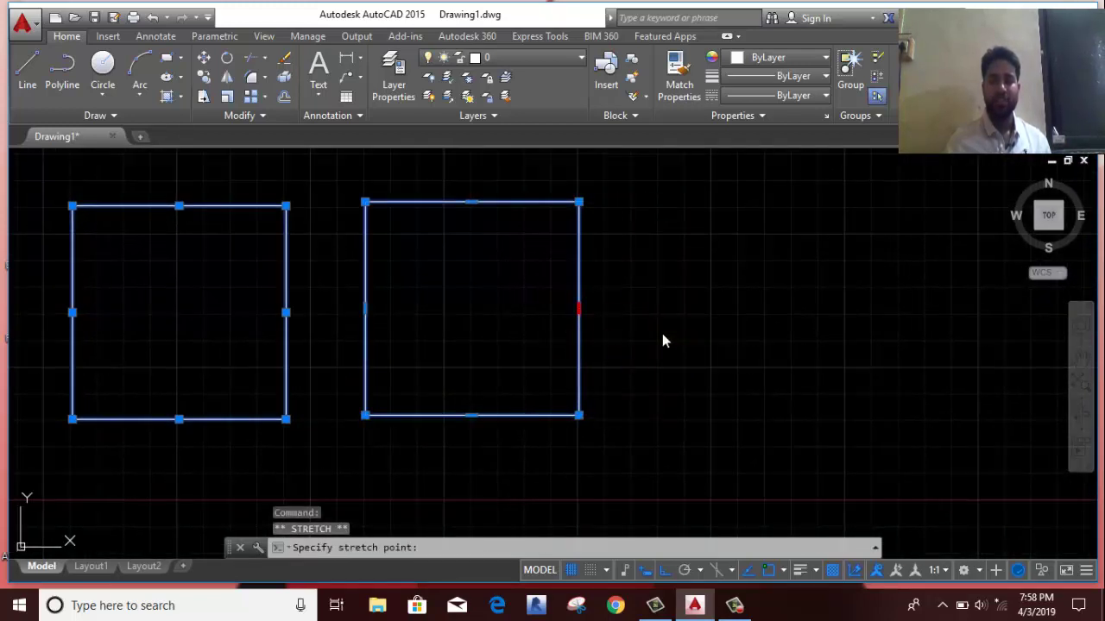
pyautogui.click(658, 309)
pyautogui.moveTo(578, 308)
pyautogui.click(697, 350)
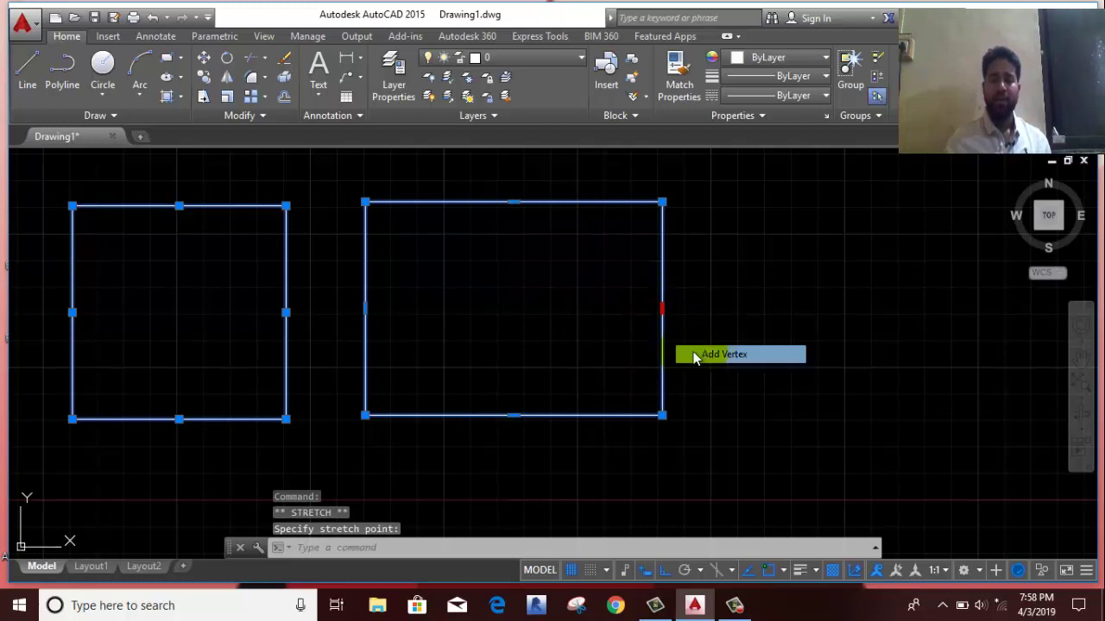
pyautogui.click(522, 340)
pyautogui.moveTo(590, 363)
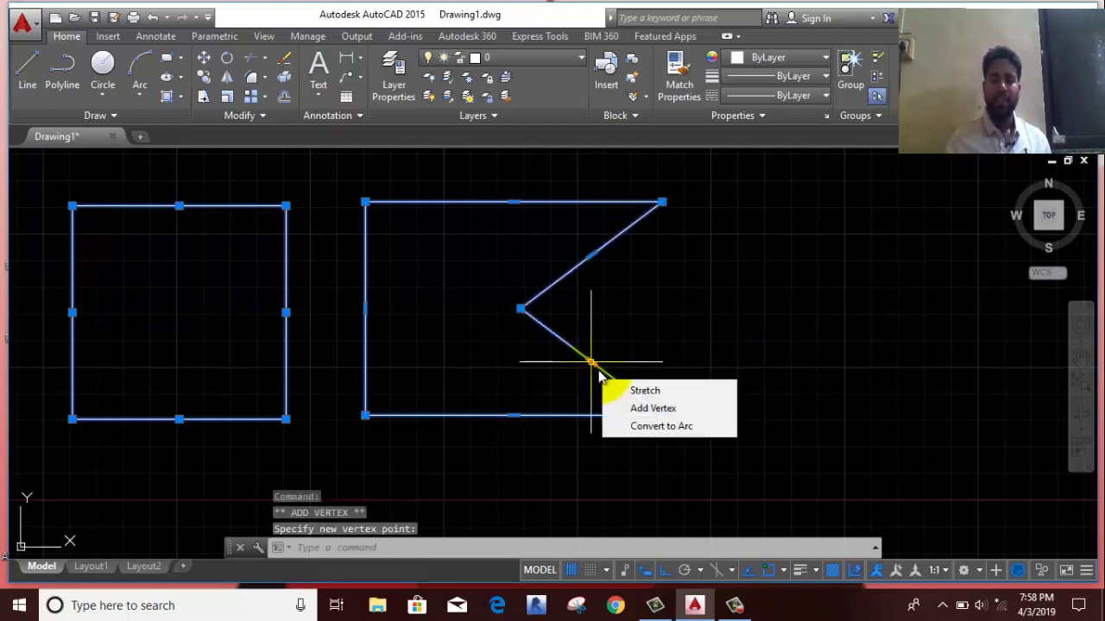
# - Convert the lower diagonal segment to an arc bulging toward the upper right
pyautogui.click(635, 426)
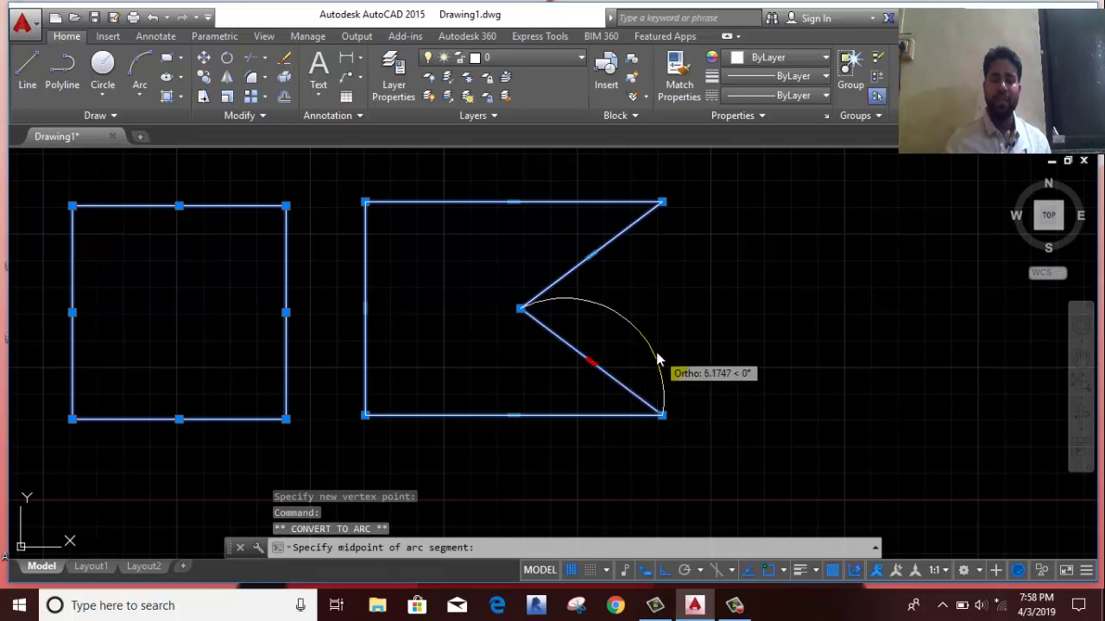
pyautogui.click(656, 364)
pyautogui.moveTo(514, 356); pyautogui.dragTo(419, 357, button='middle')
pyautogui.scroll(-2, 318, 367)
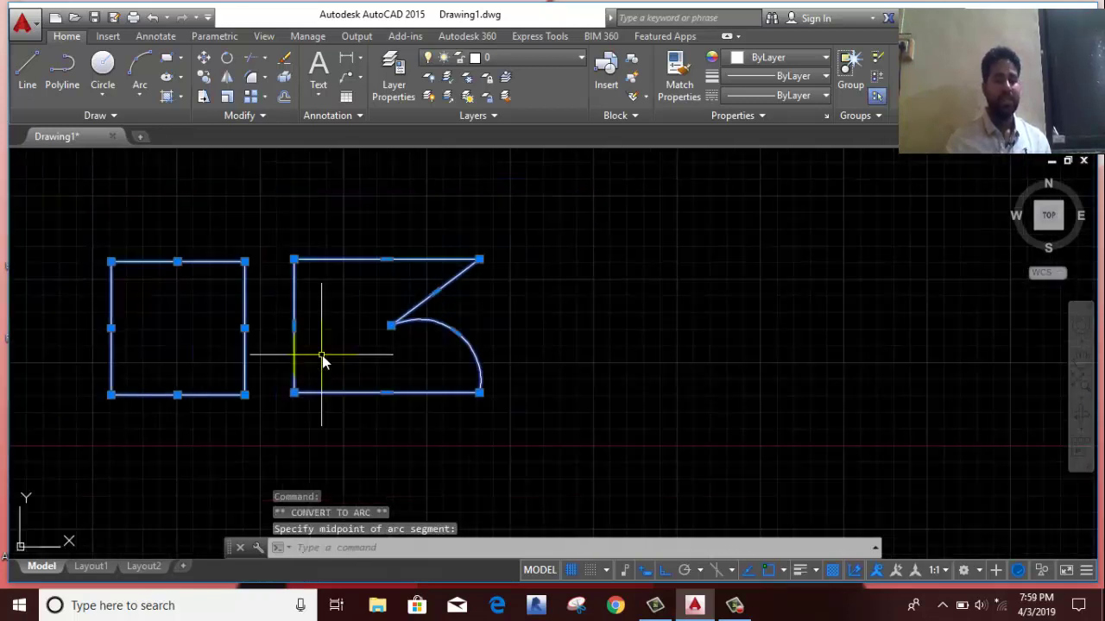
pyautogui.moveTo(535, 346); pyautogui.dragTo(483, 333, button='middle')
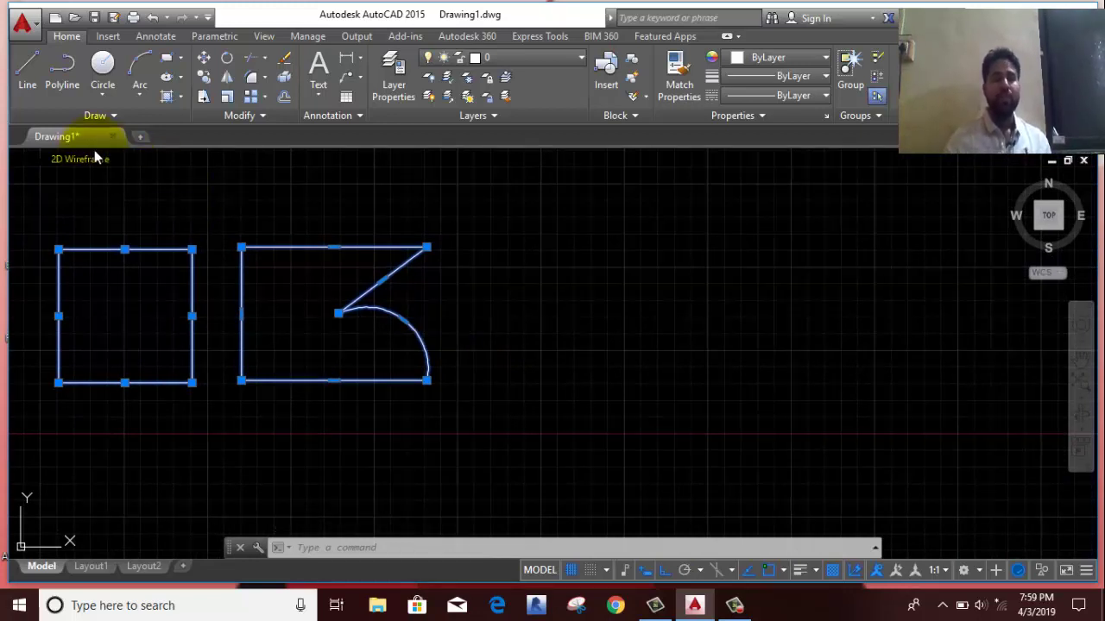
# - Draw a Center, Radius circle of radius 20 in empty space below the squares
pyautogui.click(108, 99)
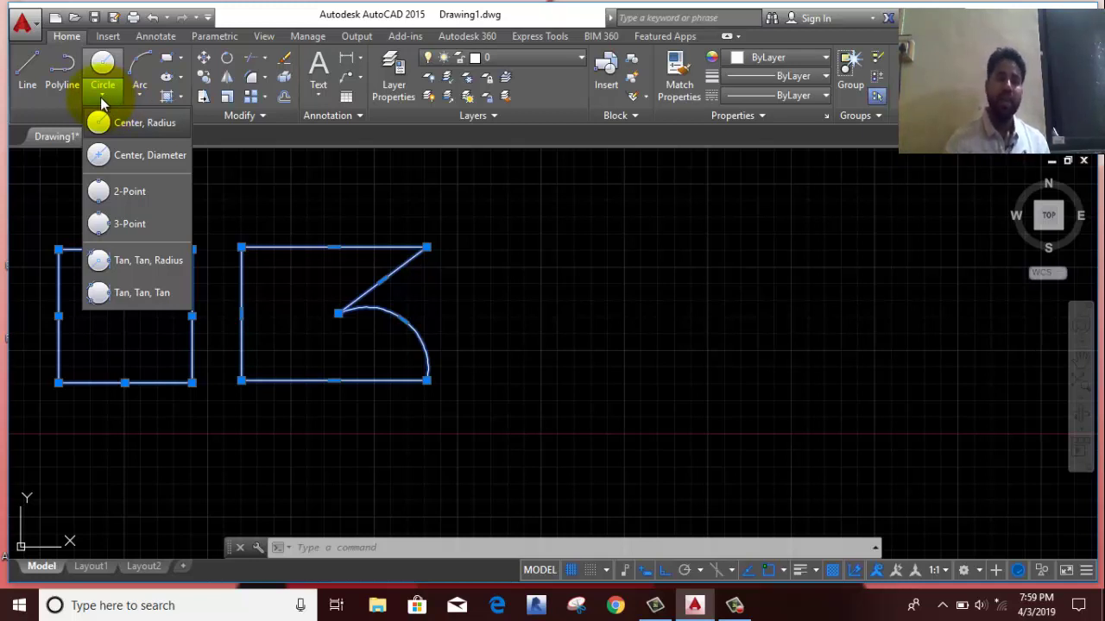
pyautogui.click(141, 126)
pyautogui.moveTo(457, 321); pyautogui.dragTo(330, 245, button='middle')
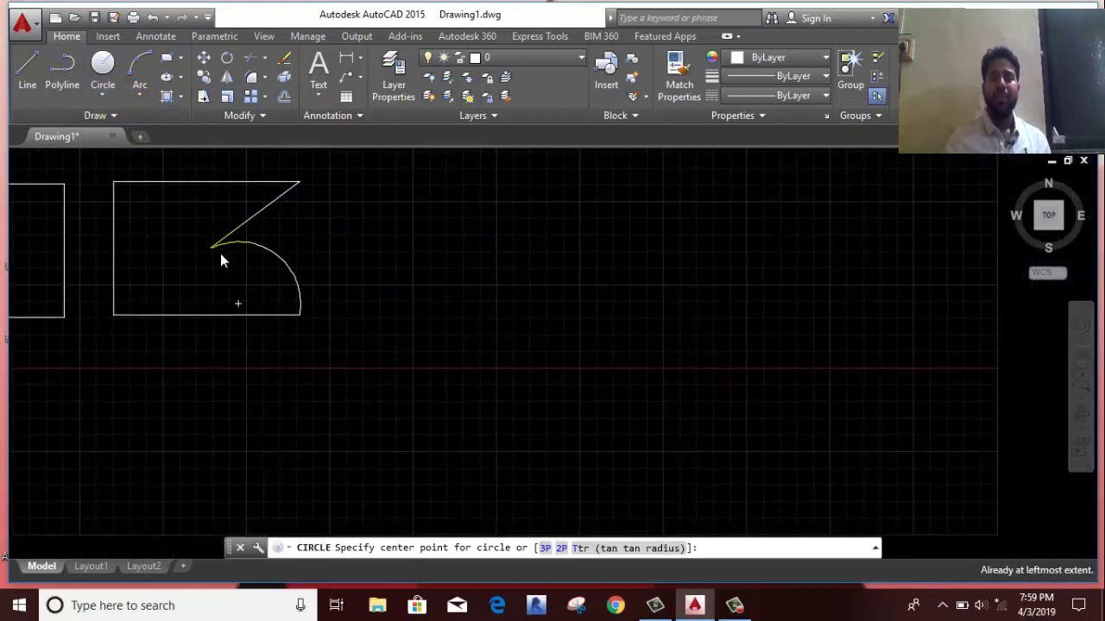
pyautogui.moveTo(323, 370); pyautogui.dragTo(333, 222, button='middle')
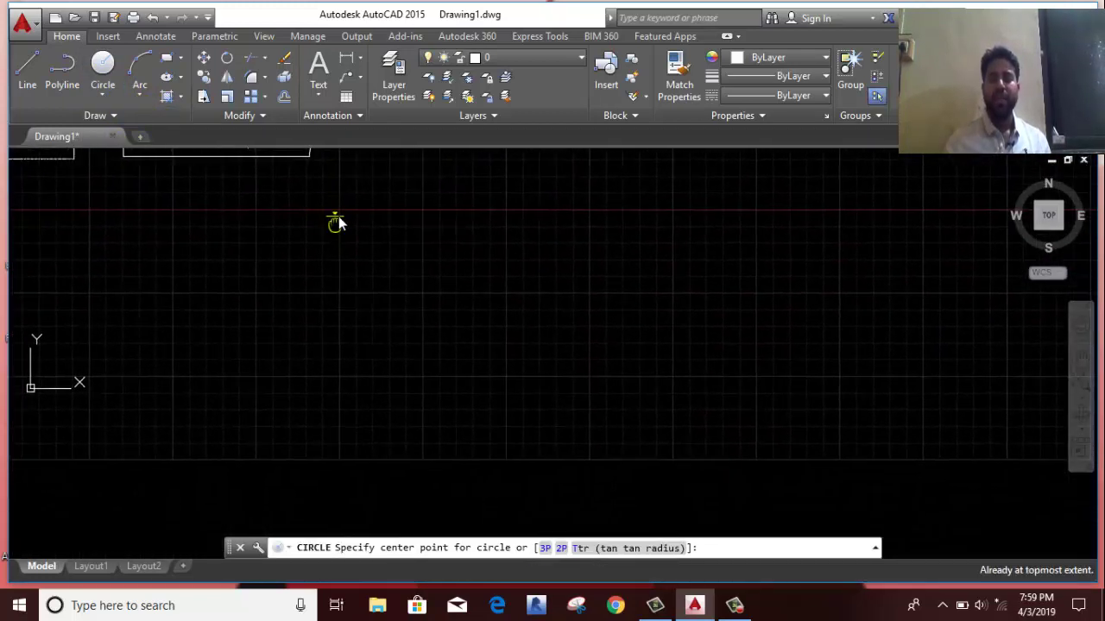
pyautogui.click(461, 374)
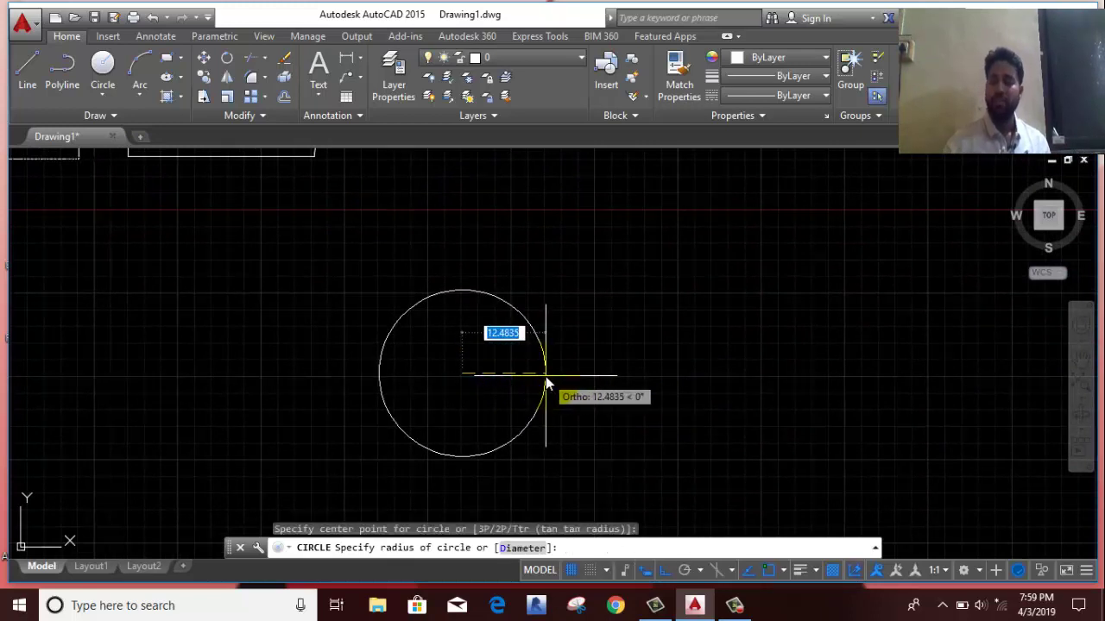
pyautogui.write('20')
pyautogui.press('Return')
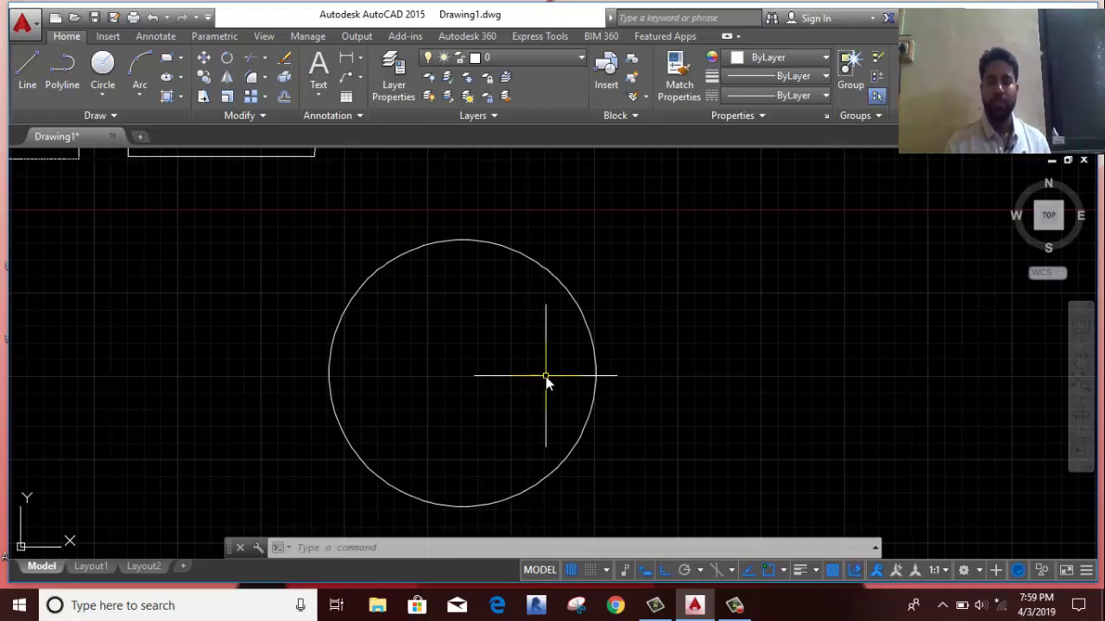
# - Use the circle's quadrant grip to change its radius from 20 to 15
pyautogui.moveTo(497, 402); pyautogui.dragTo(480, 302, button='middle')
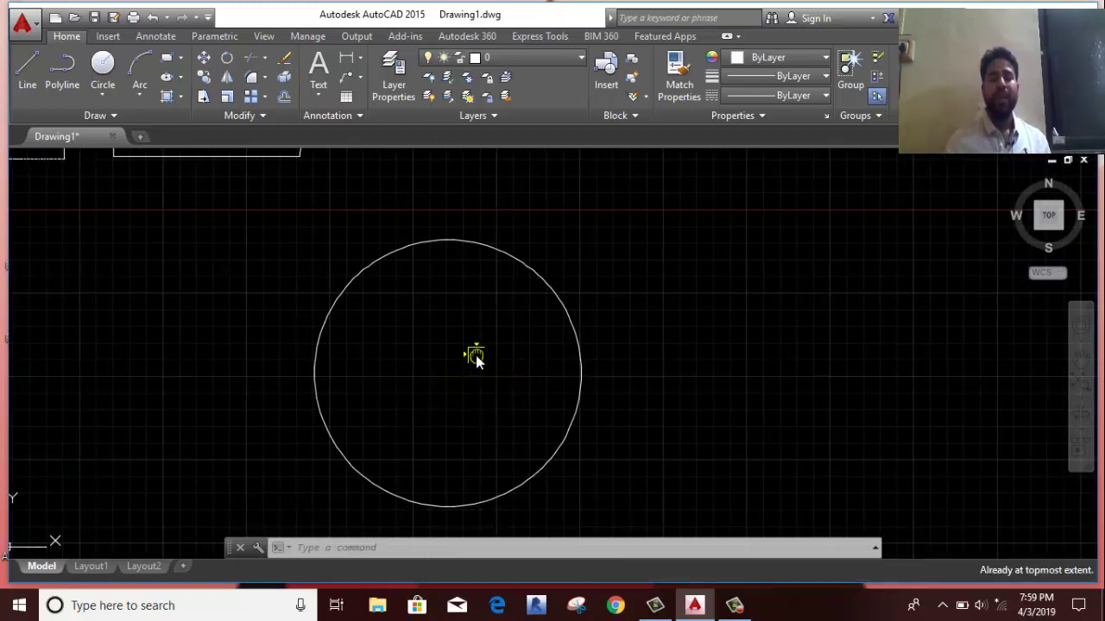
pyautogui.scroll(-2, 480, 304)
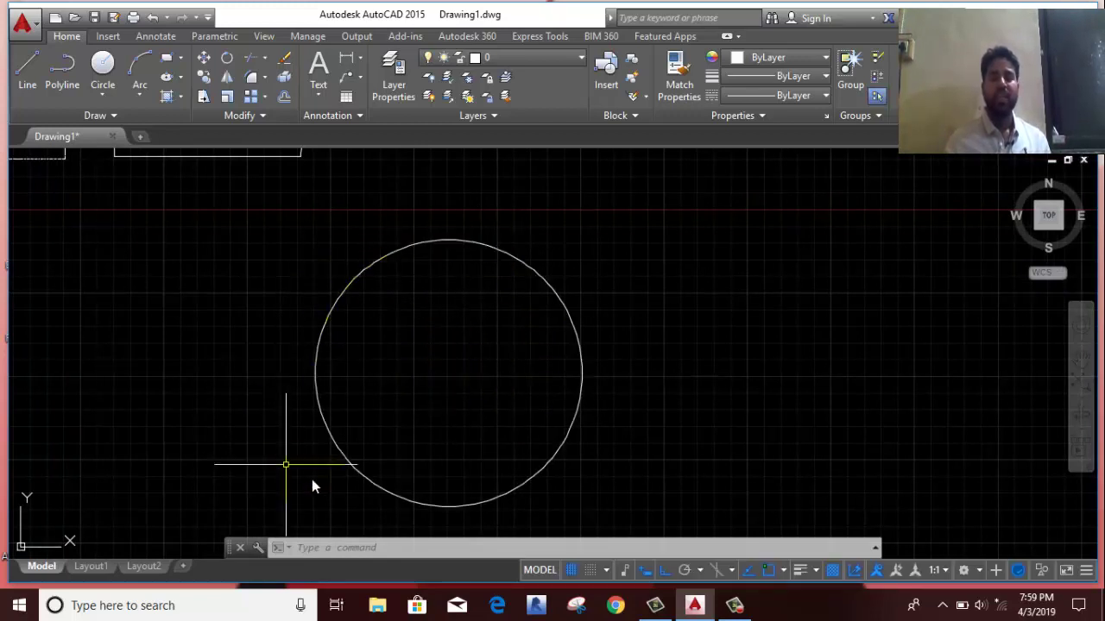
pyautogui.click(598, 342)
pyautogui.click(537, 393)
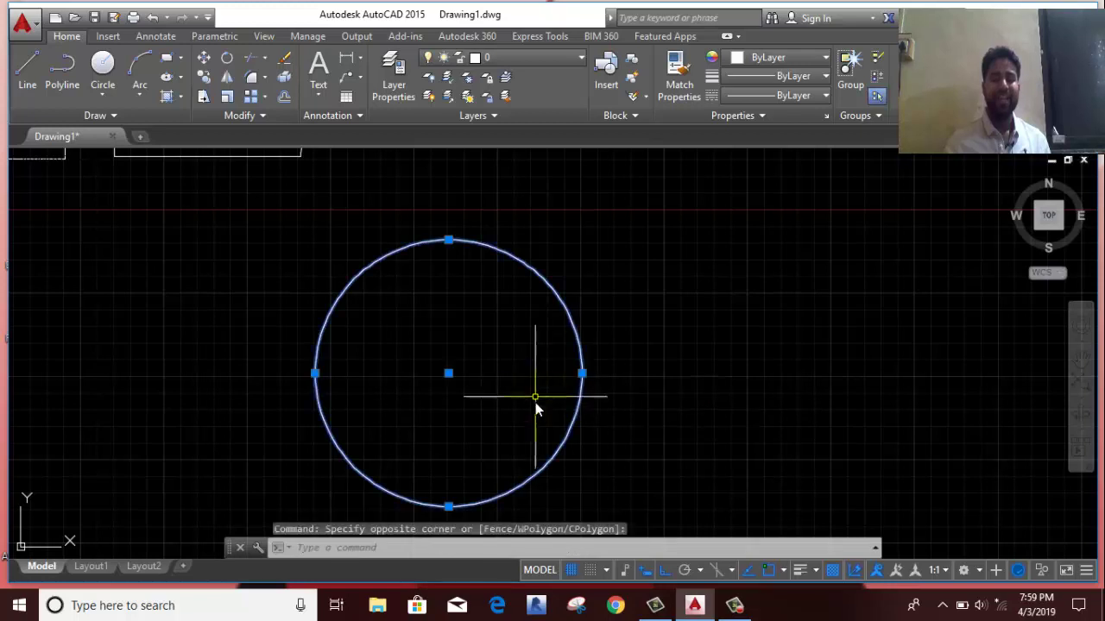
pyautogui.click(583, 375)
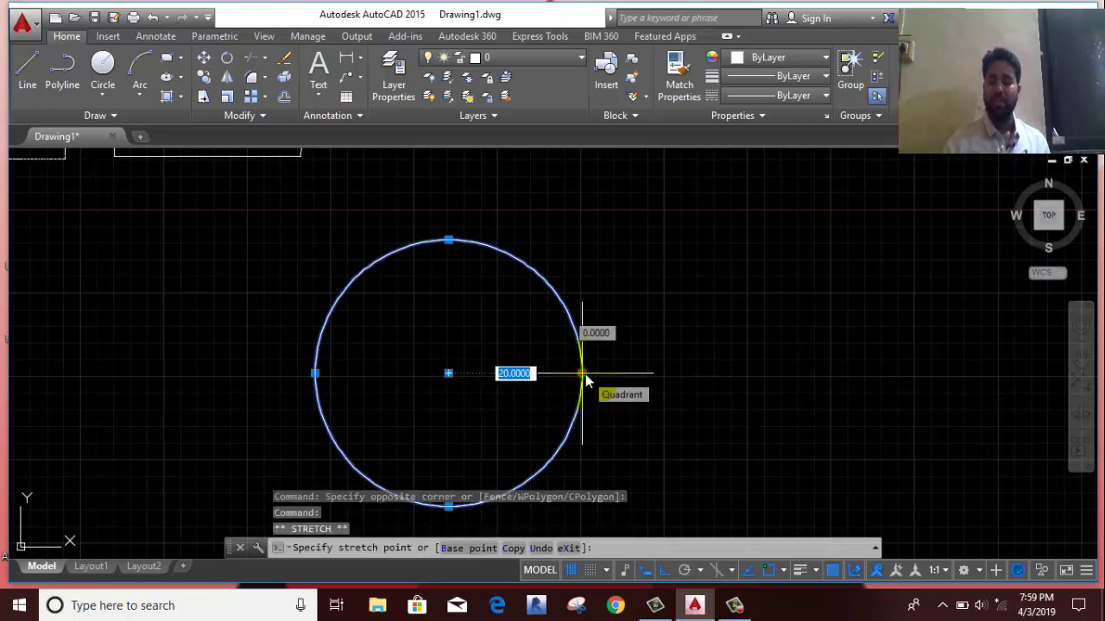
pyautogui.write('15')
pyautogui.press('Return')
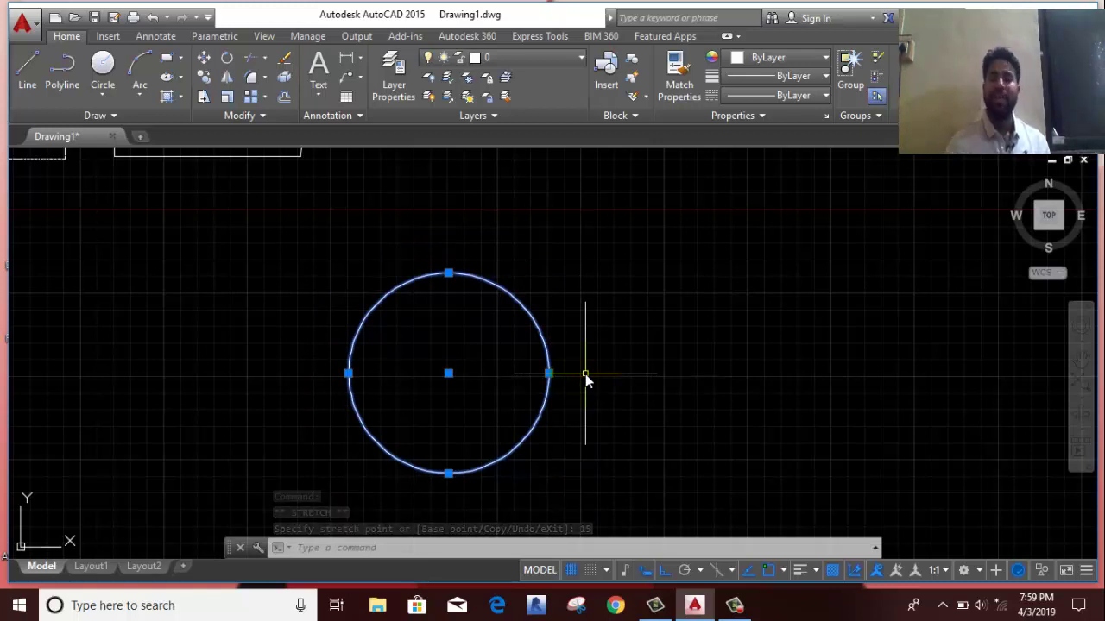
pyautogui.scroll(-2, 599, 376)
pyautogui.scroll(4, 242, 342)
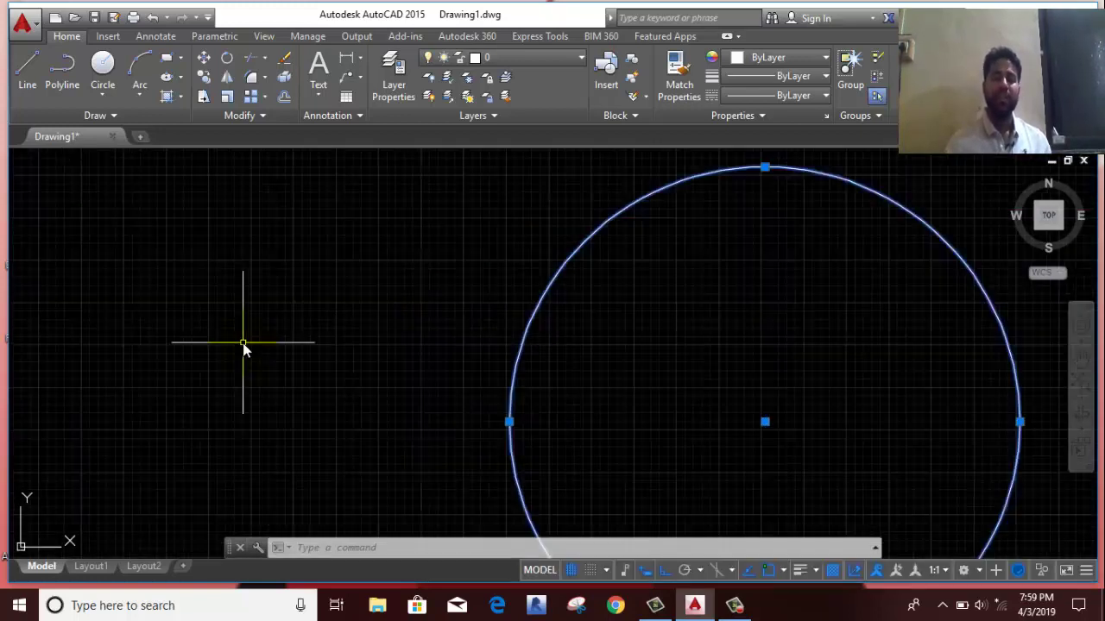
pyautogui.moveTo(242, 343); pyautogui.dragTo(653, 322, button='middle')
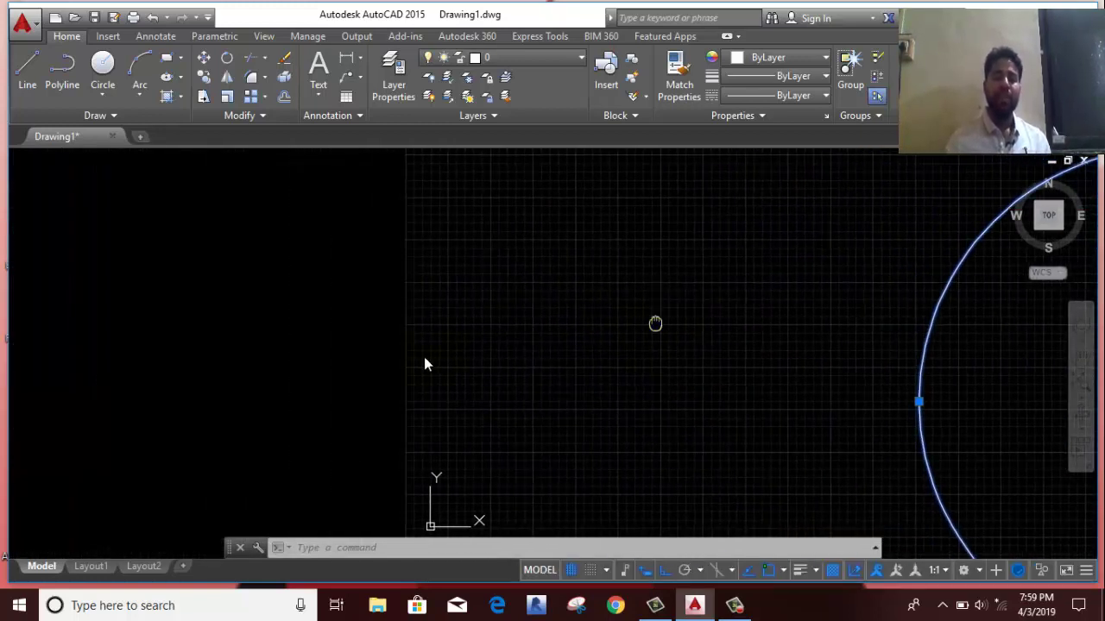
# - Draw a Center, Diameter circle of diameter 10 on the left
pyautogui.click(97, 94)
pyautogui.click(135, 159)
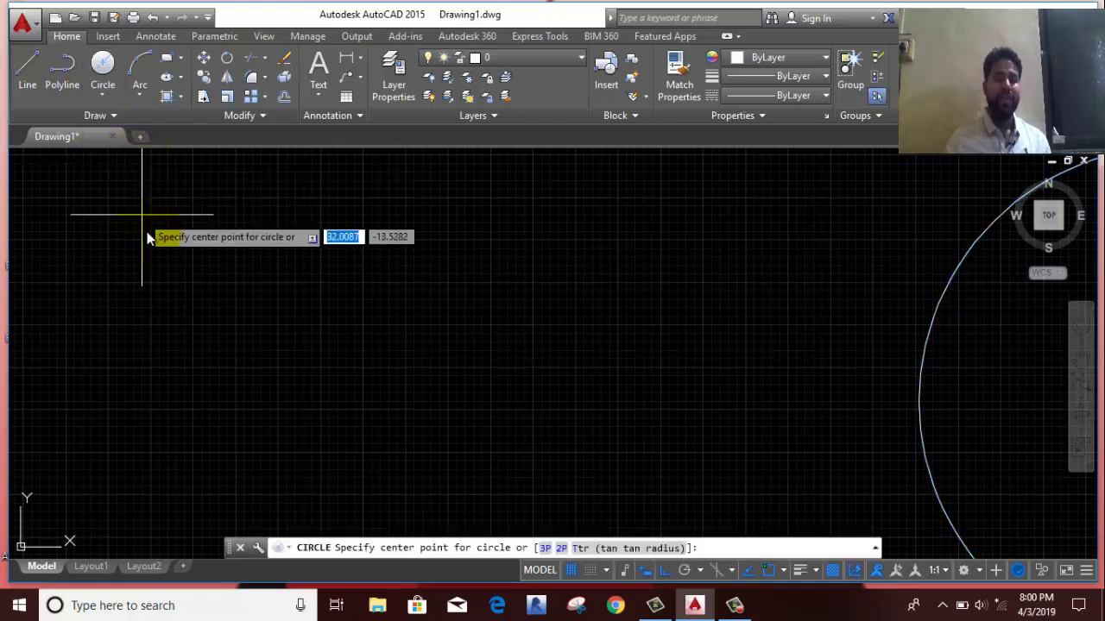
pyautogui.click(201, 332)
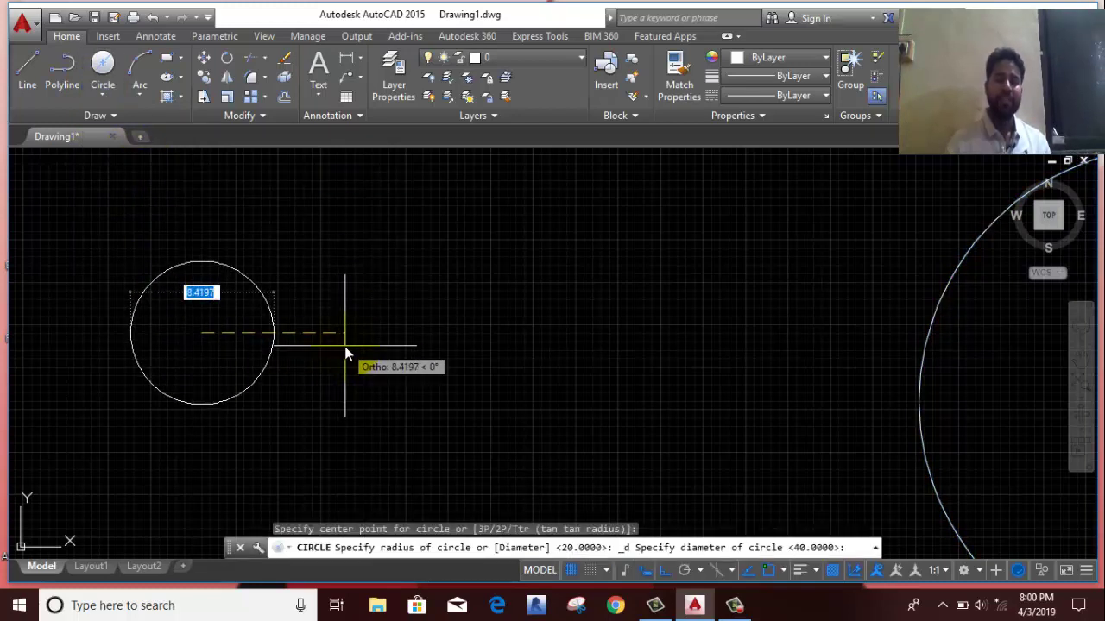
pyautogui.write('10')
pyautogui.press('Return')
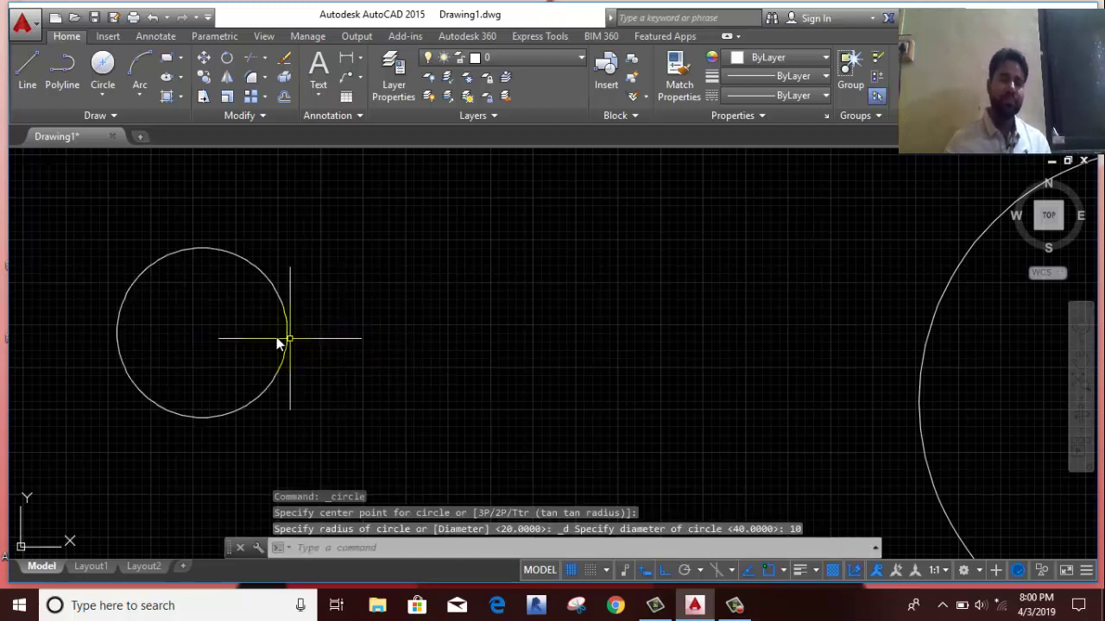
# - Turn off Ortho and draw a slanted lower line
pyautogui.click(100, 92)
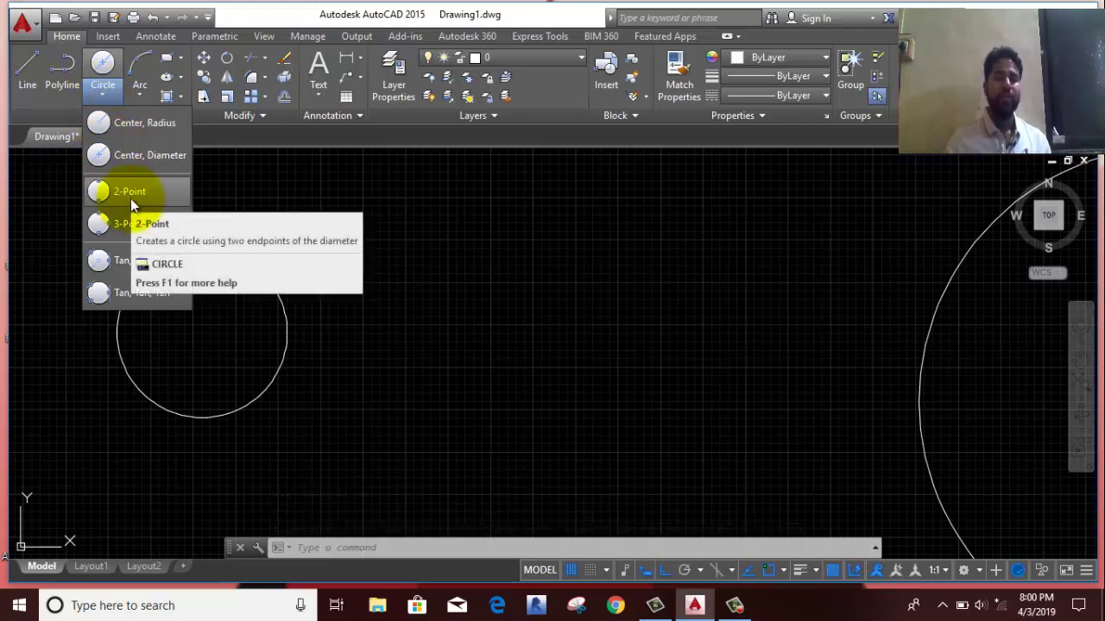
pyautogui.click(26, 76)
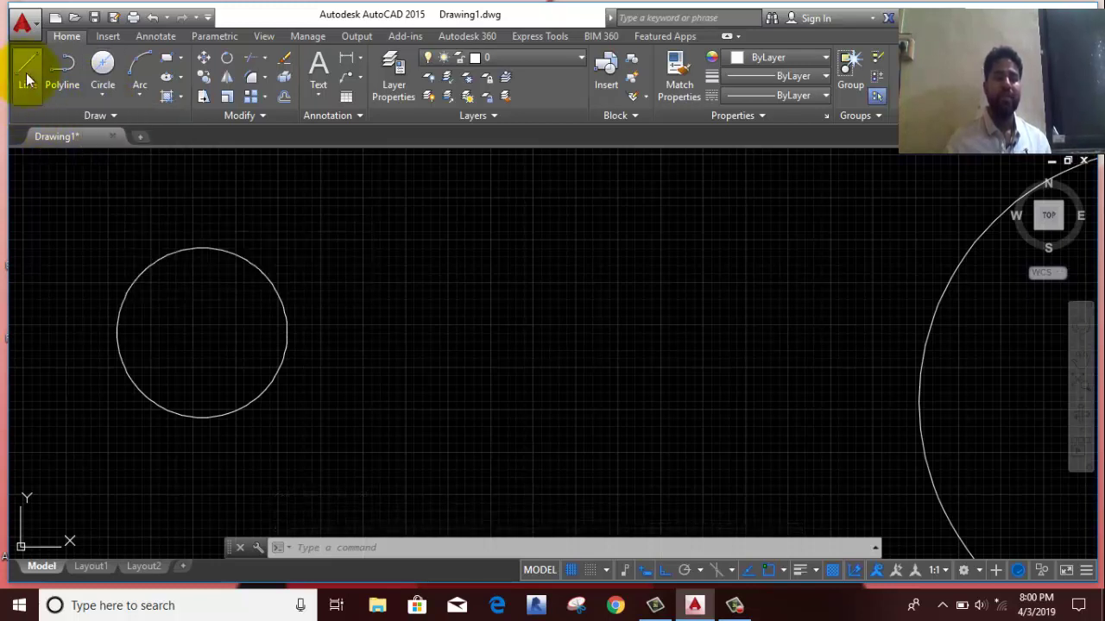
pyautogui.click(363, 437)
pyautogui.click(659, 570)
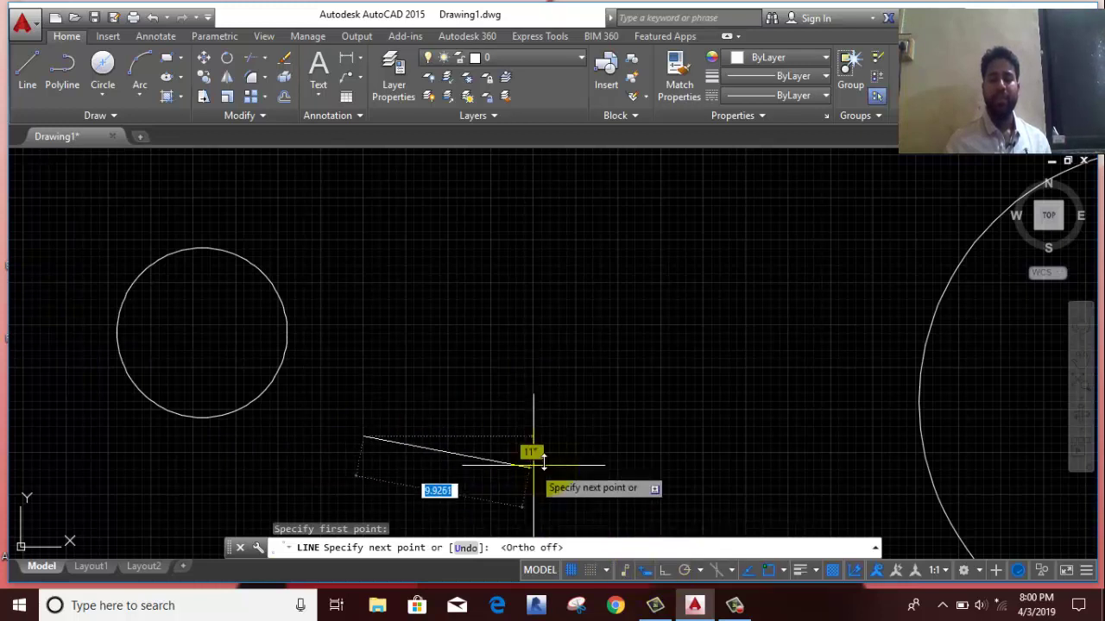
pyautogui.click(552, 414)
pyautogui.rightClick(537, 295)
pyautogui.click(618, 324)
# - Draw a second, separate diagonal line to the right of the first
pyautogui.rightClick(599, 274)
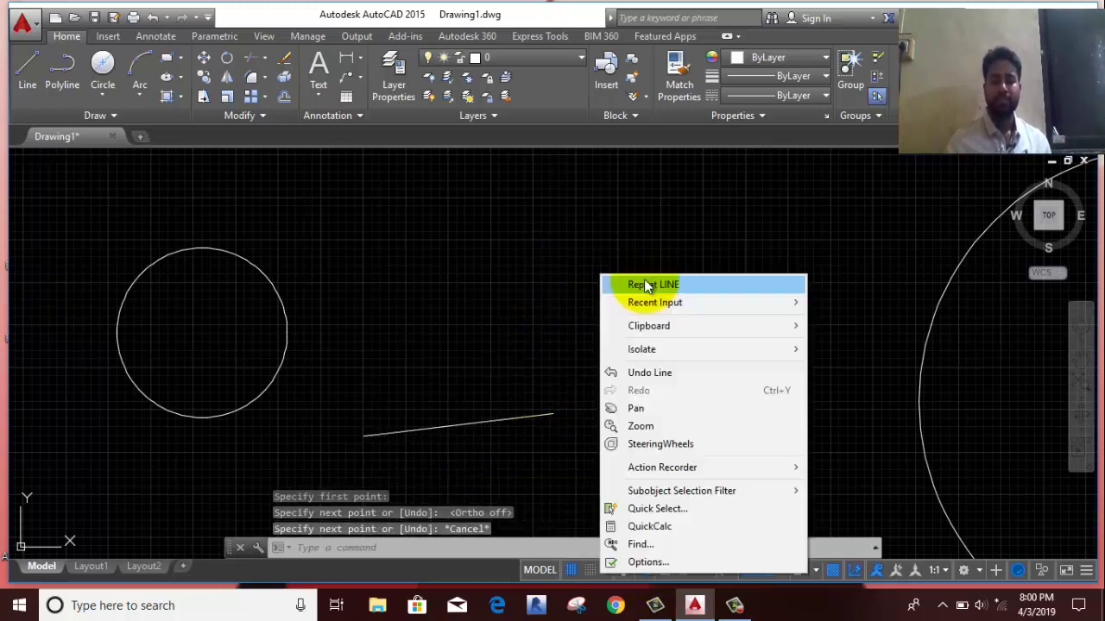
pyautogui.click(634, 284)
pyautogui.click(715, 324)
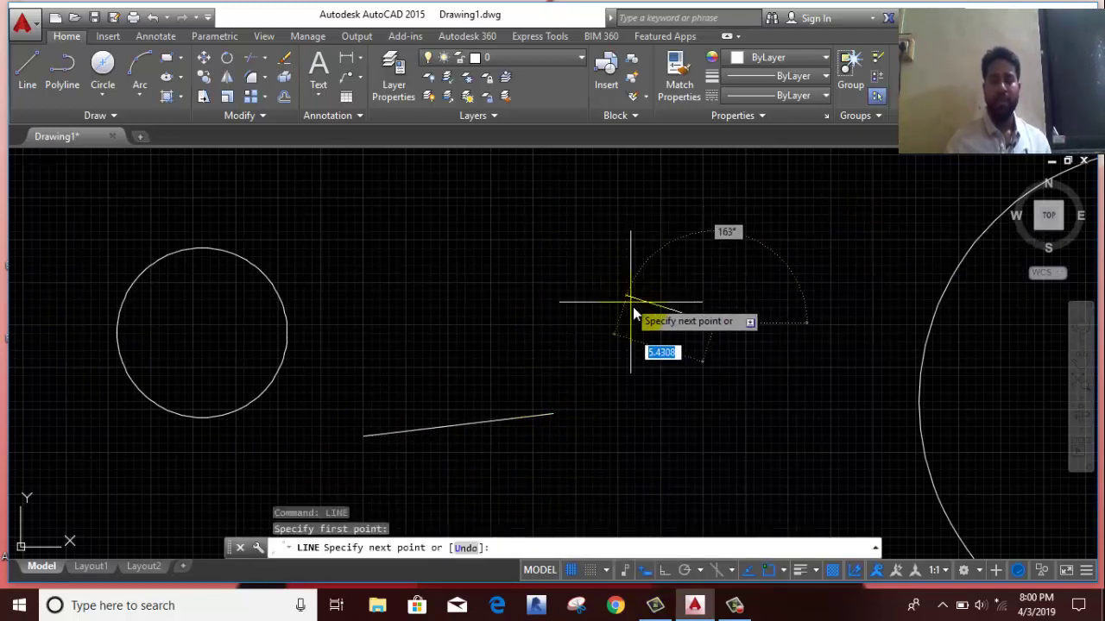
pyautogui.click(655, 391)
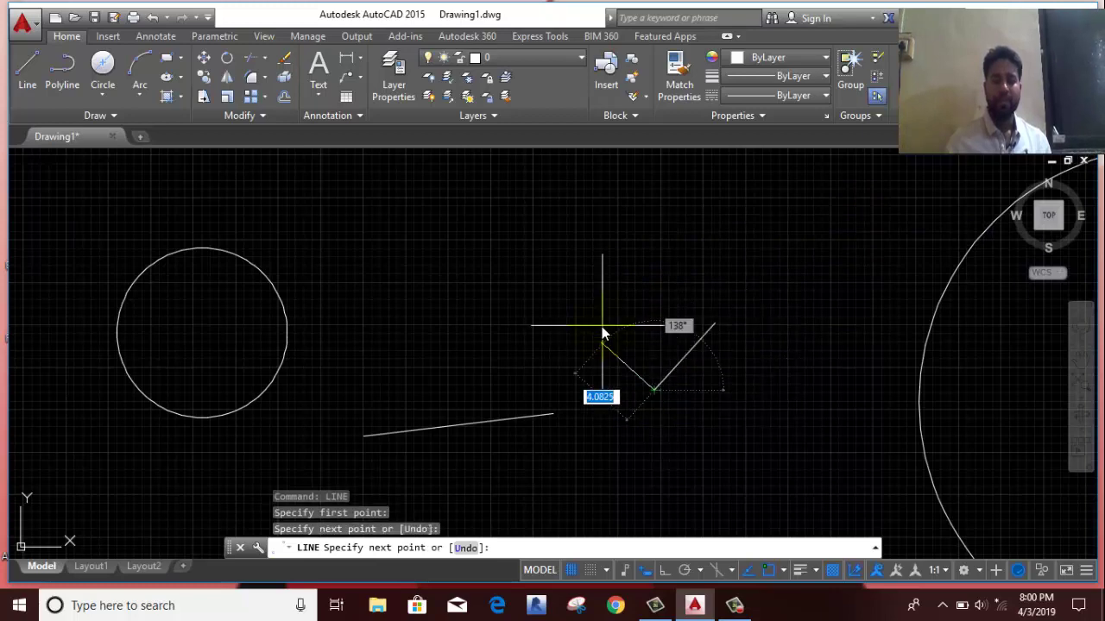
pyautogui.rightClick(603, 326)
pyautogui.click(663, 346)
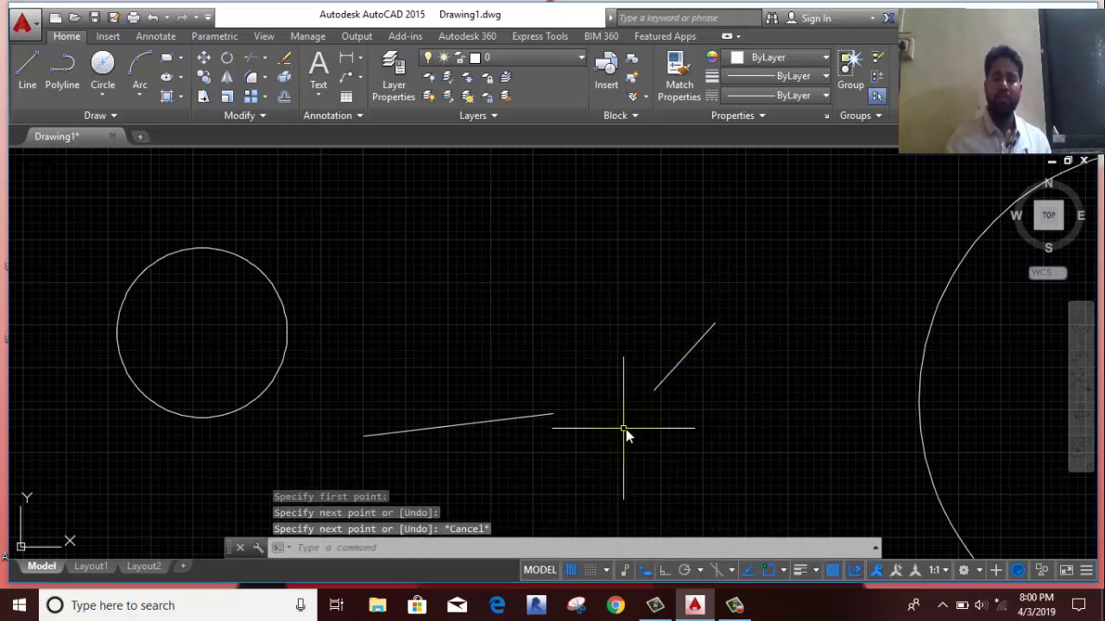
pyautogui.moveTo(623, 428); pyautogui.dragTo(517, 345, button='middle')
pyautogui.scroll(2, 509, 335)
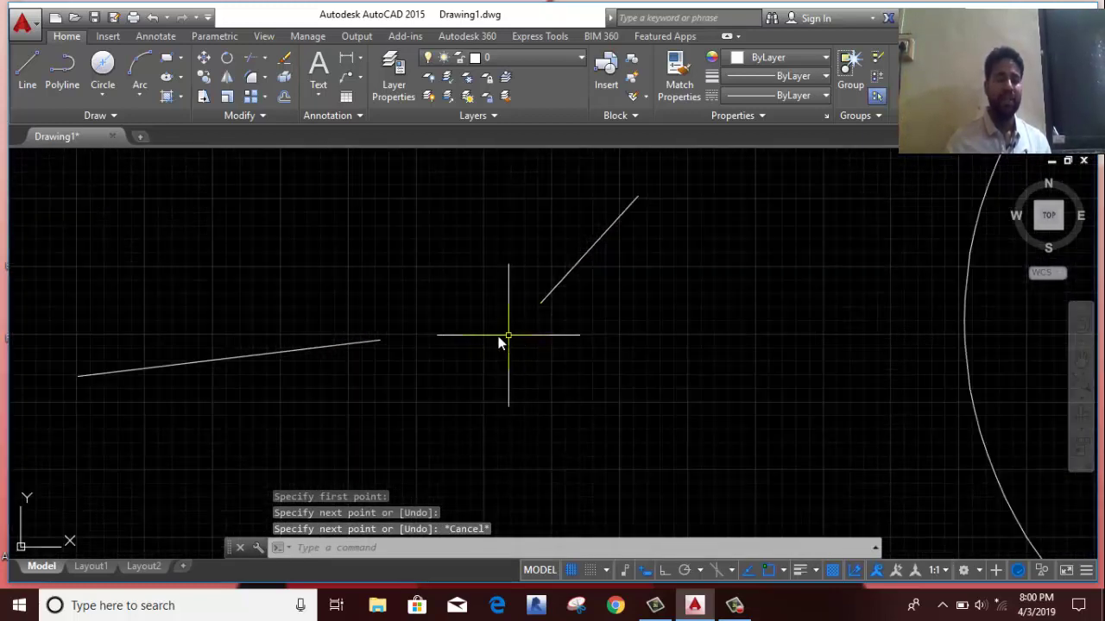
# - Draw a Center, Radius circle touching both lines, then select it
pyautogui.click(102, 94)
pyautogui.click(118, 124)
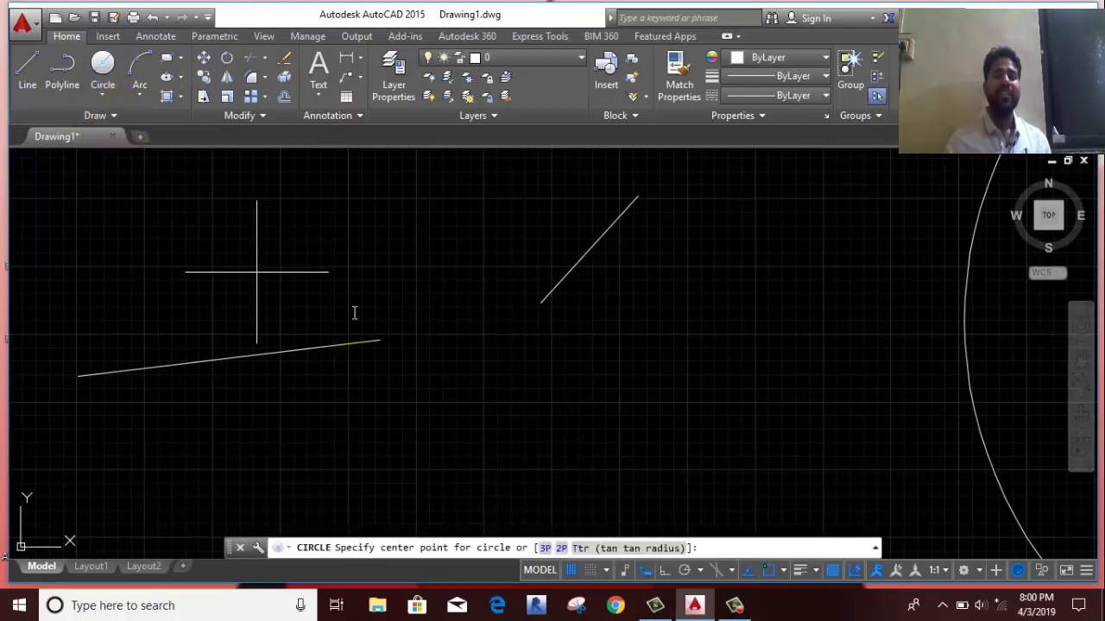
pyautogui.click(459, 325)
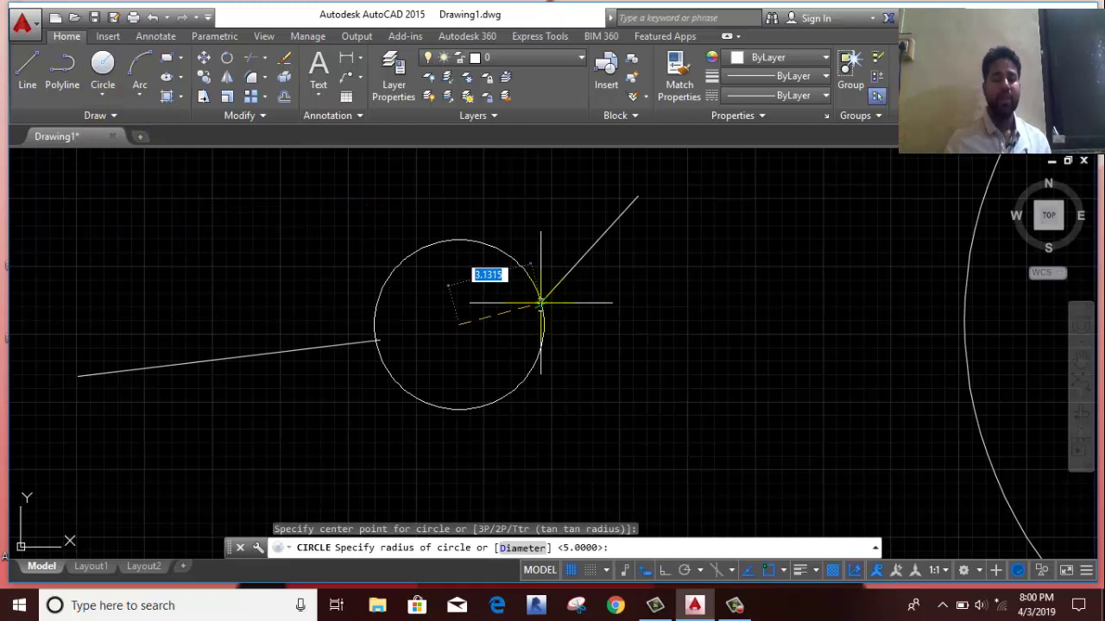
pyautogui.click(540, 302)
pyautogui.scroll(1, 375, 337)
pyautogui.scroll(3, 394, 345)
pyautogui.scroll(-2, 395, 345)
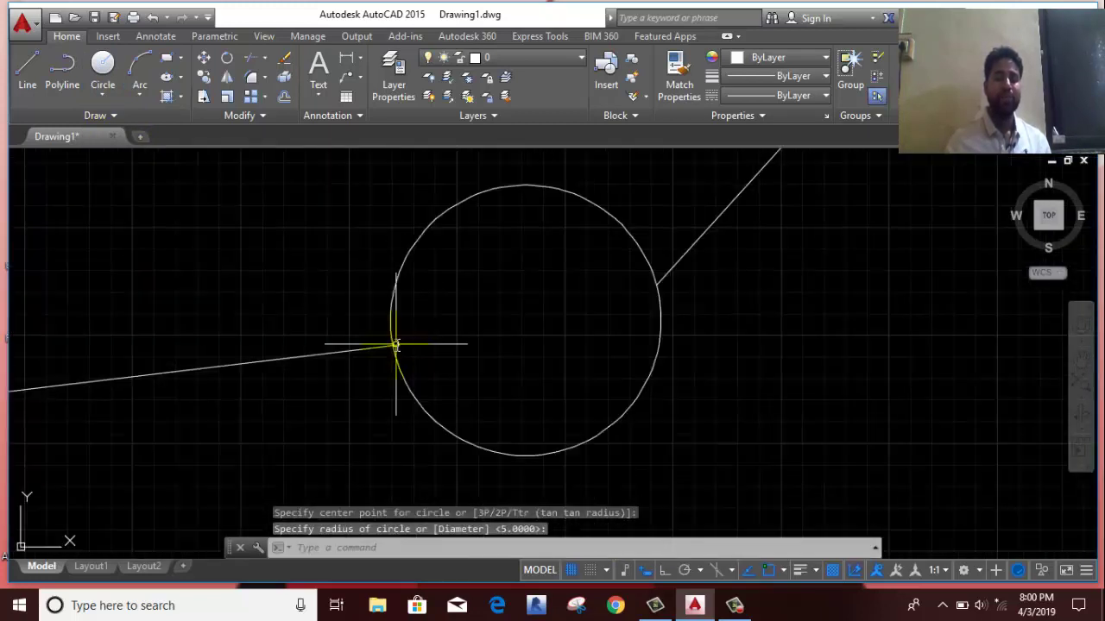
pyautogui.scroll(-2, 395, 345)
pyautogui.click(438, 303)
pyautogui.click(375, 254)
pyautogui.rightClick(375, 259)
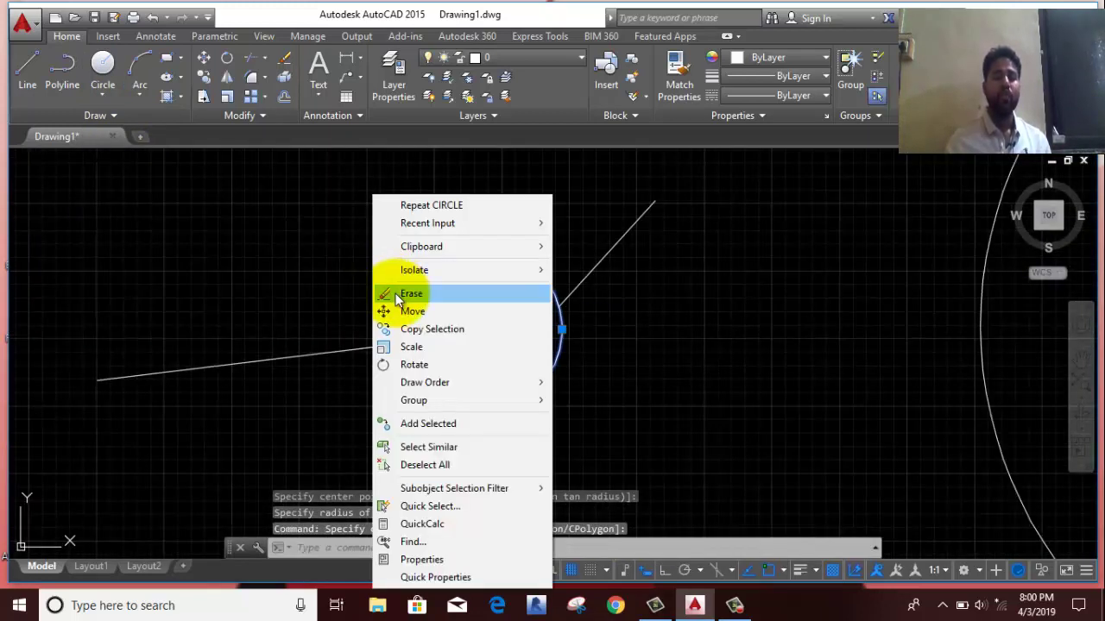
# - Erase the circle and draw a 2-Point circle between the two line ends
pyautogui.click(397, 295)
pyautogui.click(100, 96)
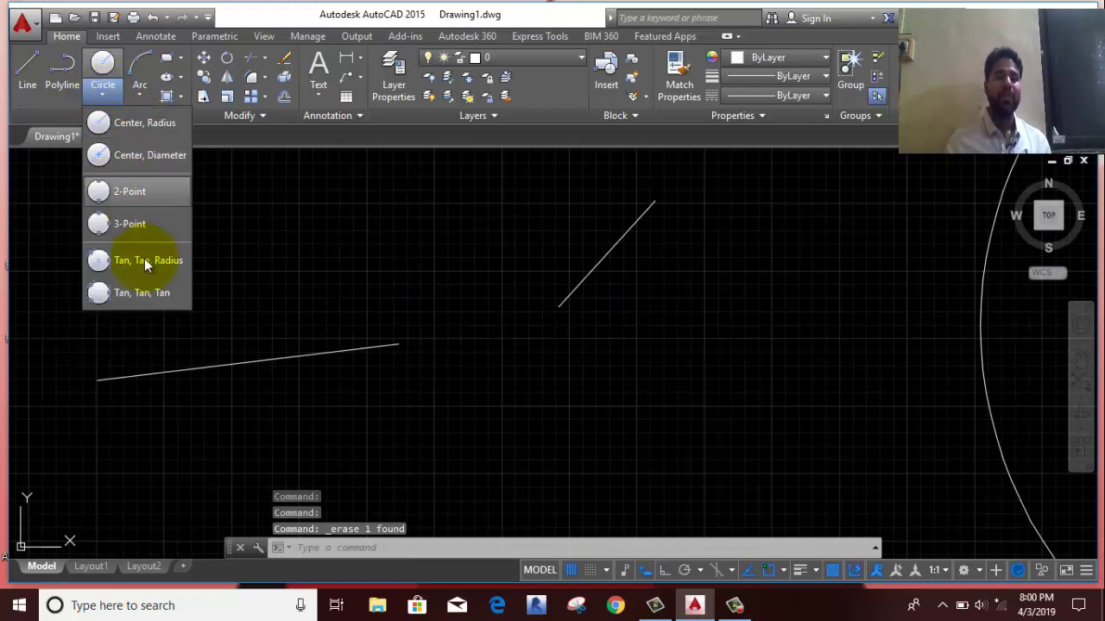
pyautogui.click(128, 193)
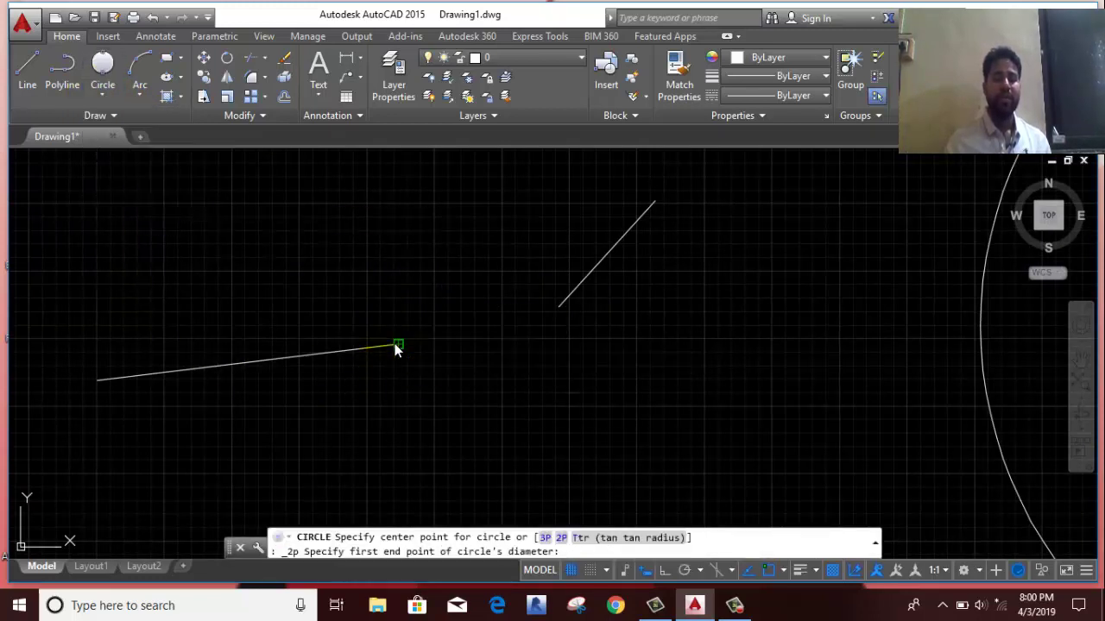
pyautogui.click(396, 345)
pyautogui.click(557, 308)
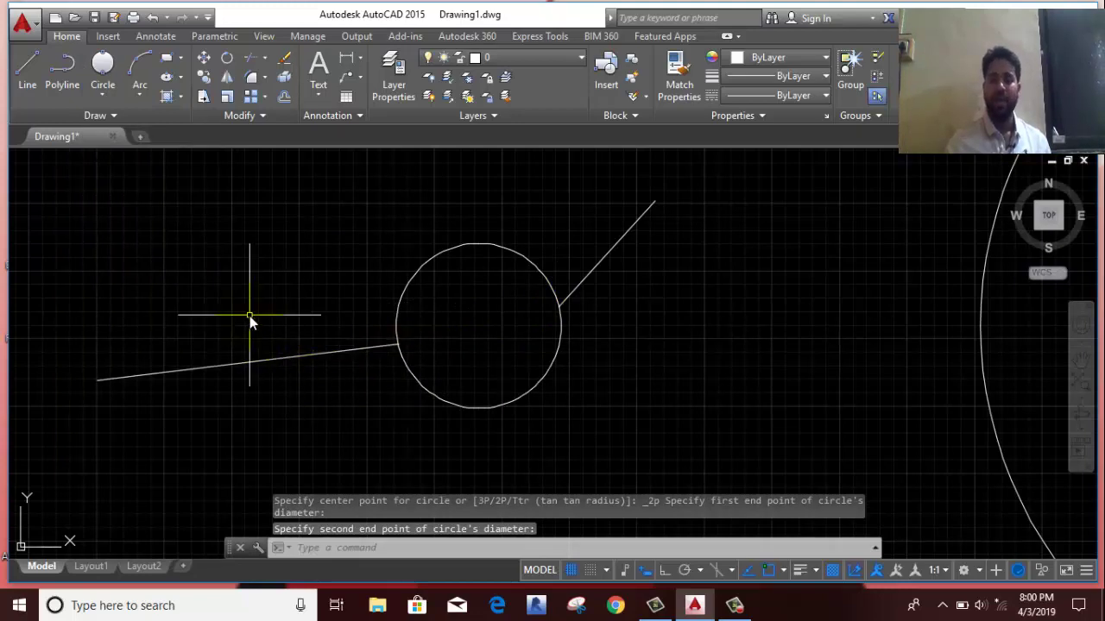
# - Window-select the 2-Point circle and erase it
pyautogui.moveTo(249, 316); pyautogui.dragTo(346, 405, button='middle')
pyautogui.click(531, 401)
pyautogui.click(444, 353)
pyautogui.moveTo(443, 353); pyautogui.dragTo(256, 247, button='middle')
pyautogui.rightClick(228, 250)
pyautogui.click(266, 292)
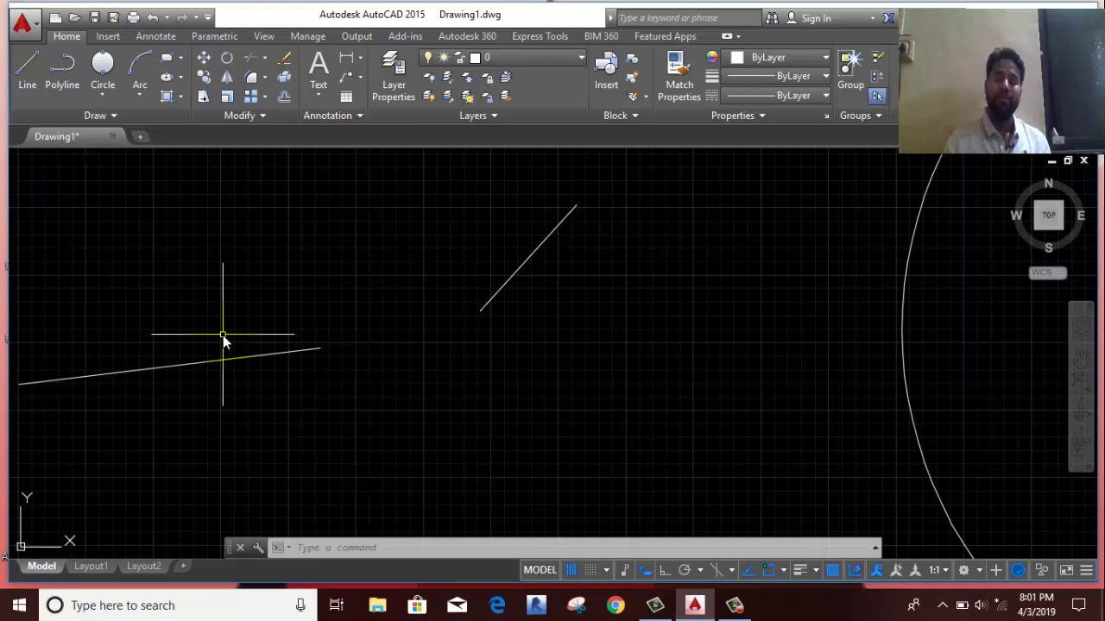
# - Draw a third slanted line below the other two
pyautogui.click(104, 101)
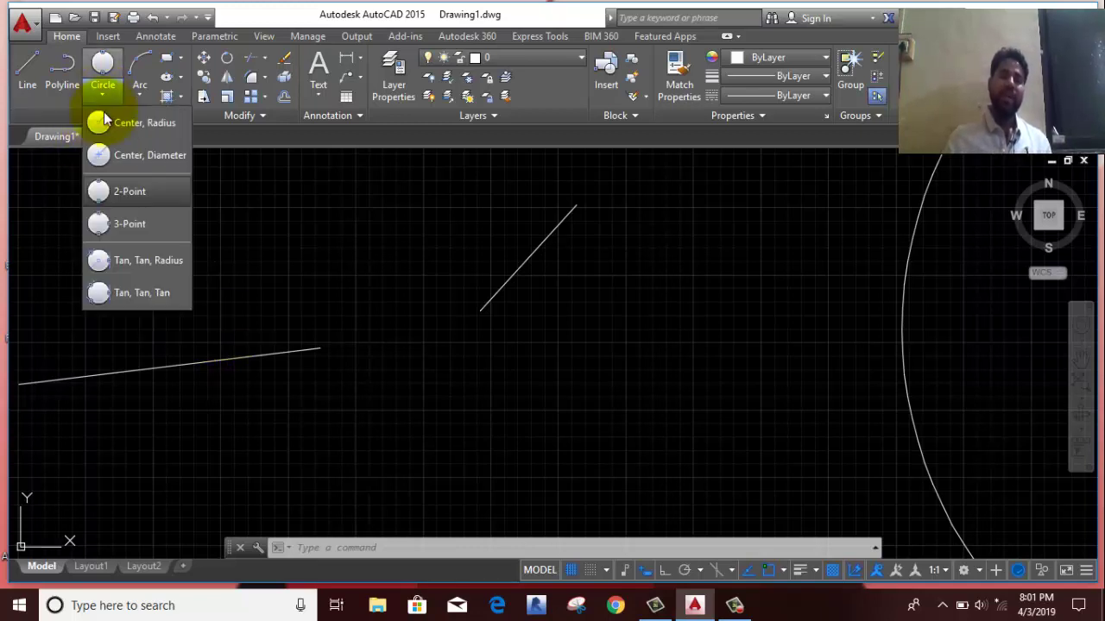
pyautogui.click(27, 62)
pyautogui.click(510, 481)
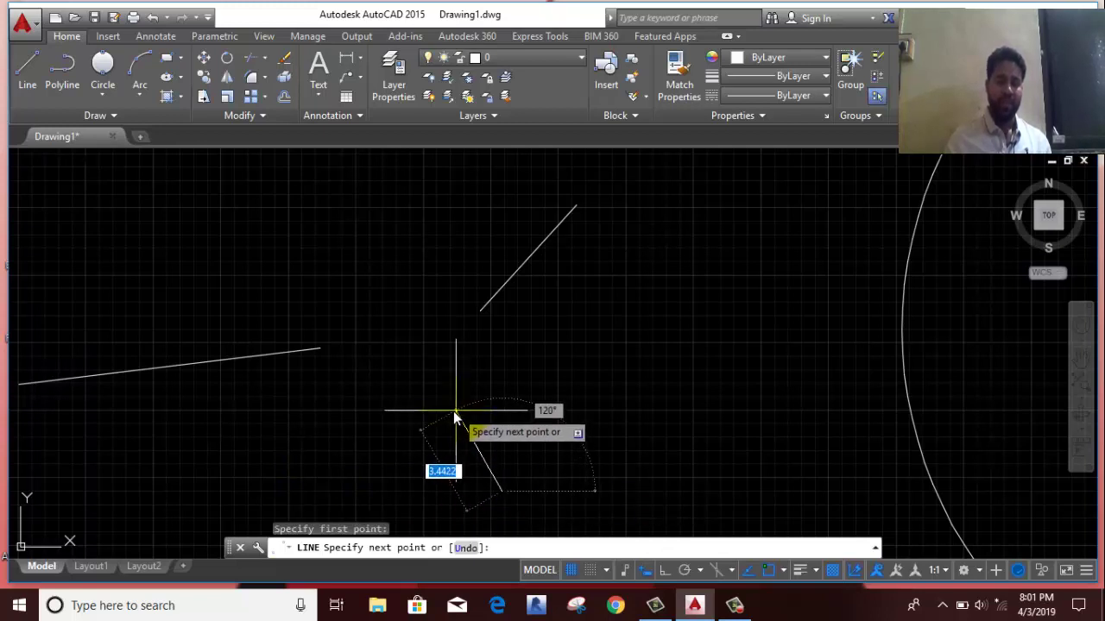
pyautogui.click(444, 408)
pyautogui.rightClick(446, 345)
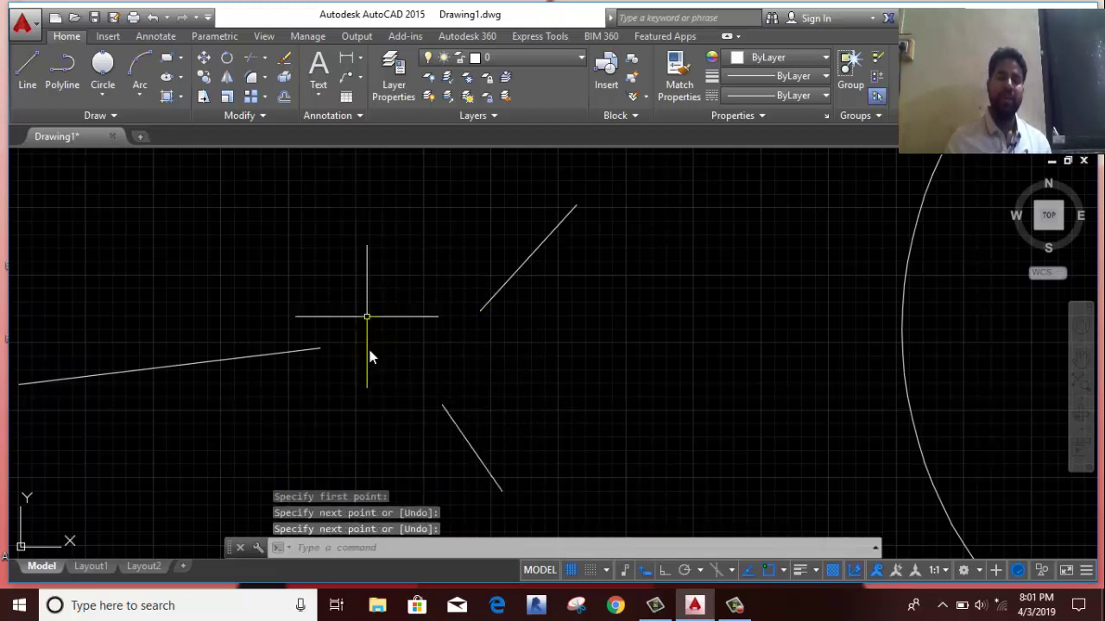
# - Draw a 3-Point circle through the inner ends of the three lines
pyautogui.click(111, 89)
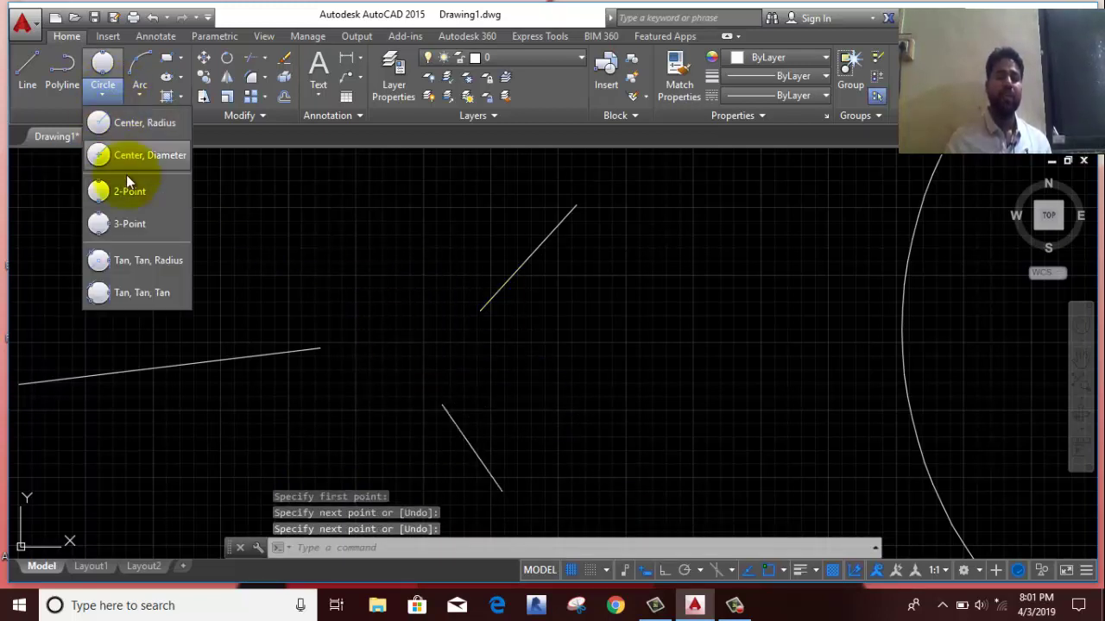
pyautogui.click(130, 224)
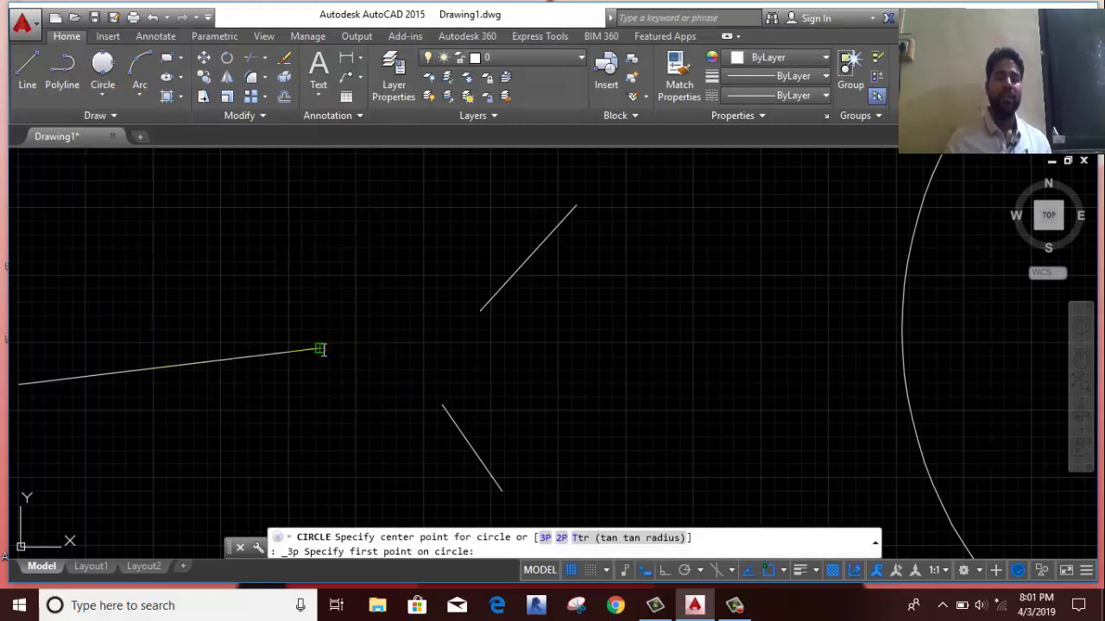
pyautogui.click(319, 349)
pyautogui.click(441, 407)
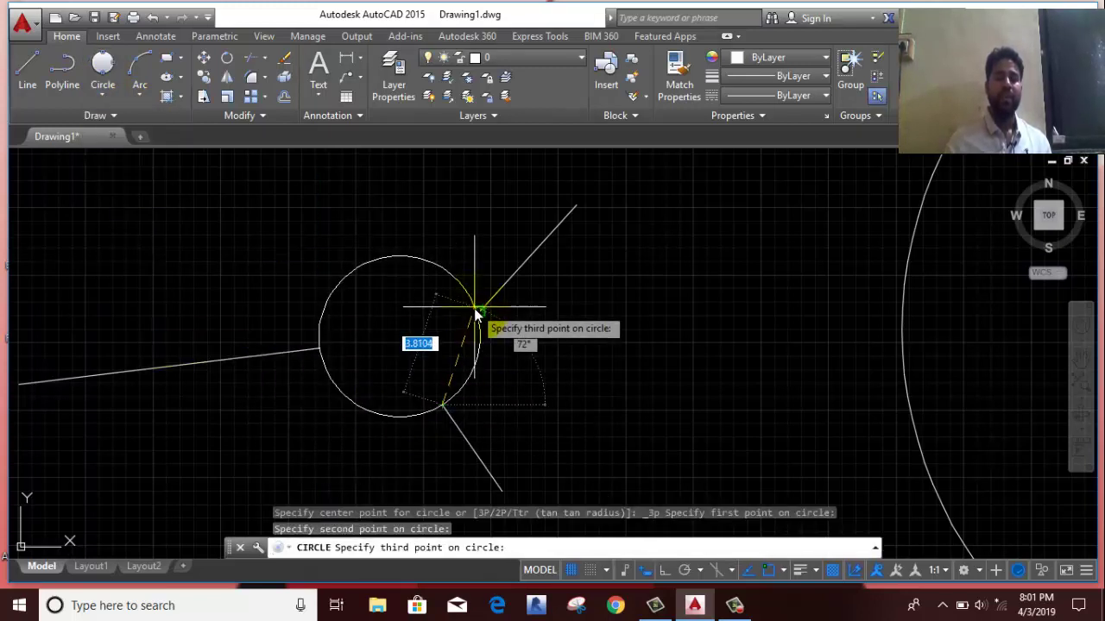
pyautogui.click(479, 310)
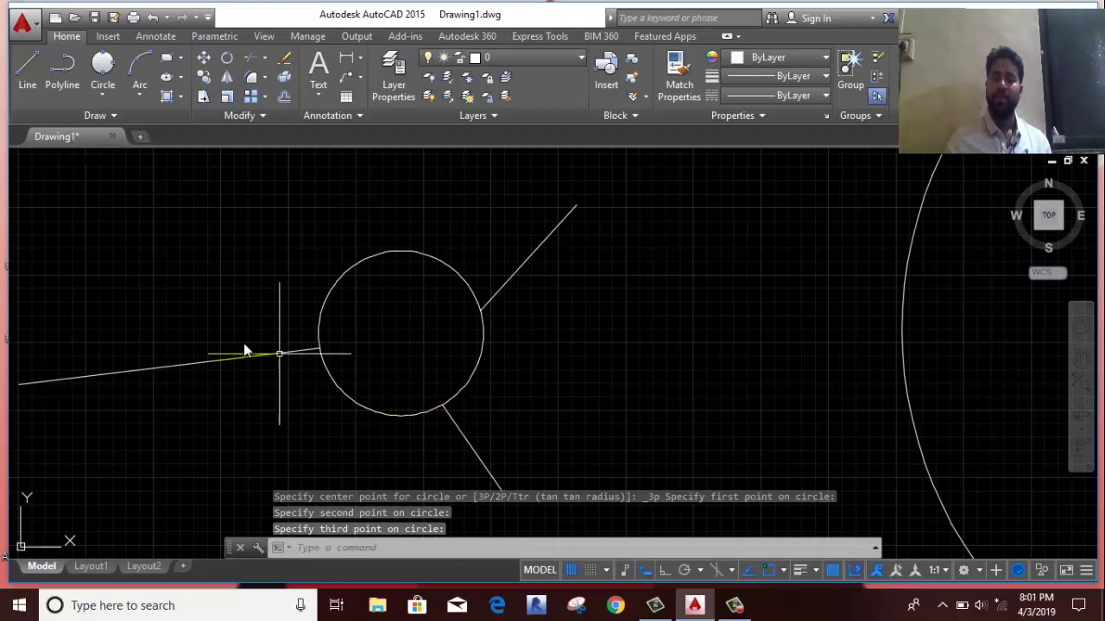
pyautogui.moveTo(210, 327); pyautogui.dragTo(463, 355, button='middle')
pyautogui.scroll(2, 580, 332)
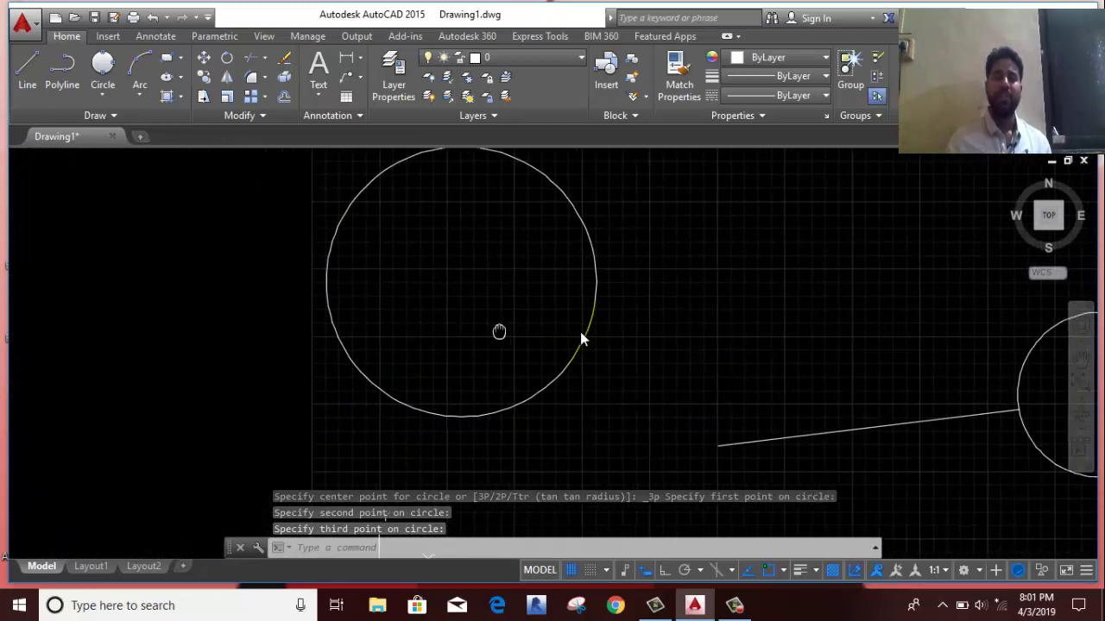
pyautogui.moveTo(99, 348); pyautogui.dragTo(483, 349, button='middle')
pyautogui.click(103, 95)
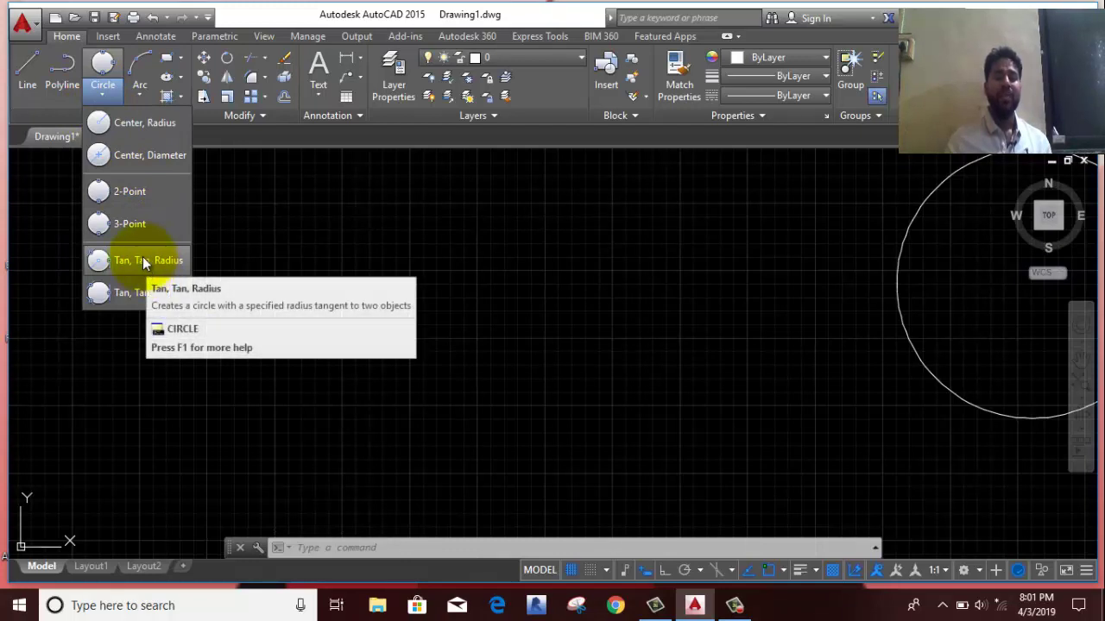
# - Draw two Center, Radius circles side by side
pyautogui.click(129, 126)
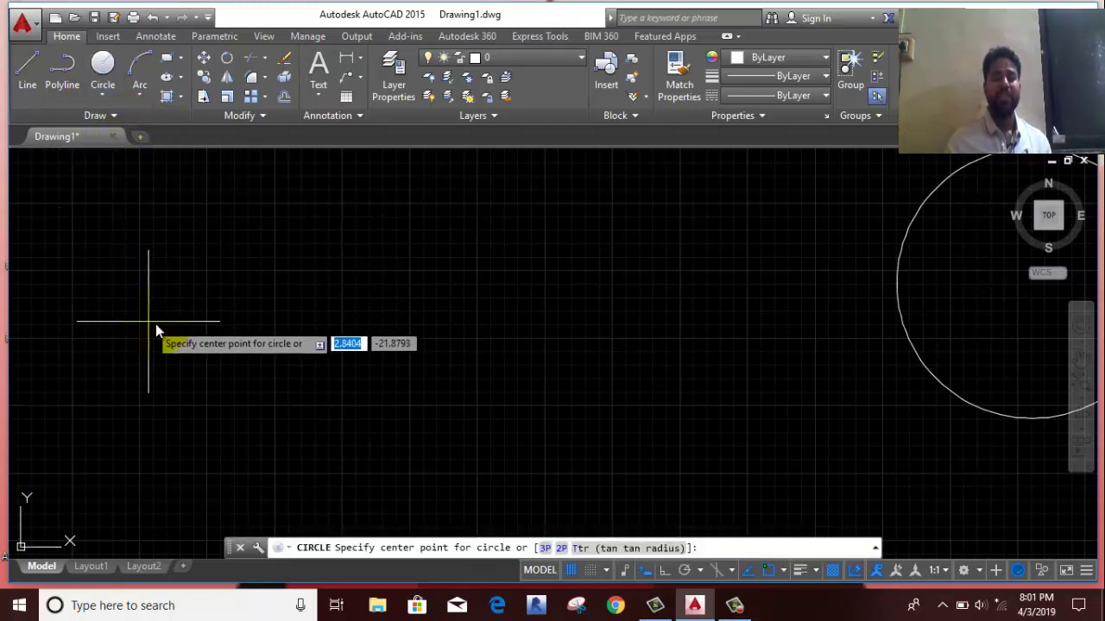
pyautogui.click(192, 328)
pyautogui.click(184, 273)
pyautogui.rightClick(240, 222)
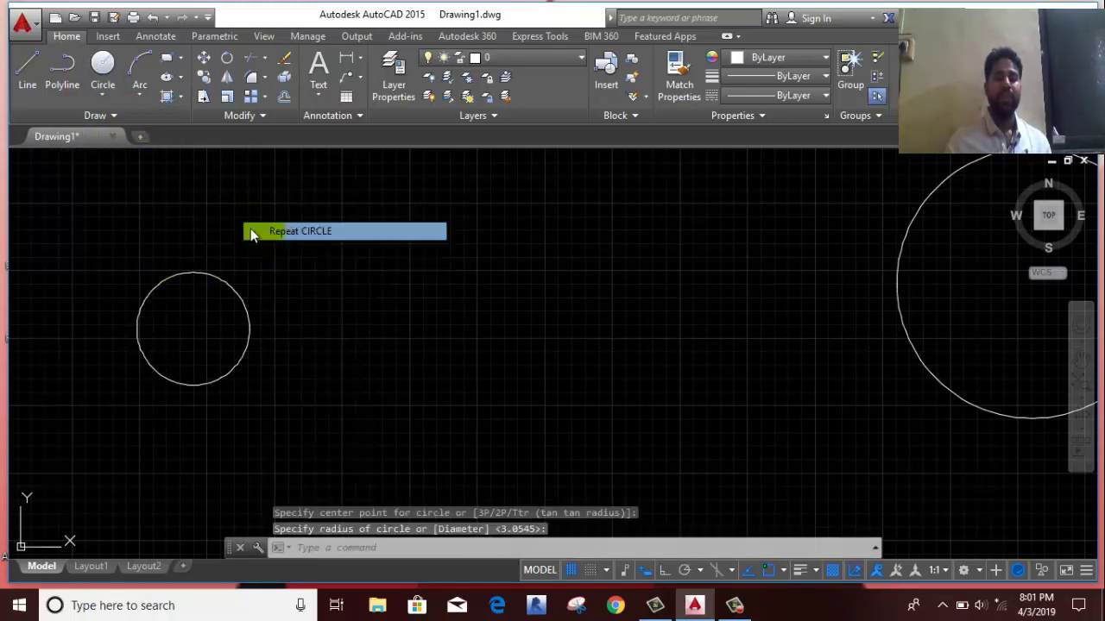
pyautogui.click(249, 230)
pyautogui.click(377, 331)
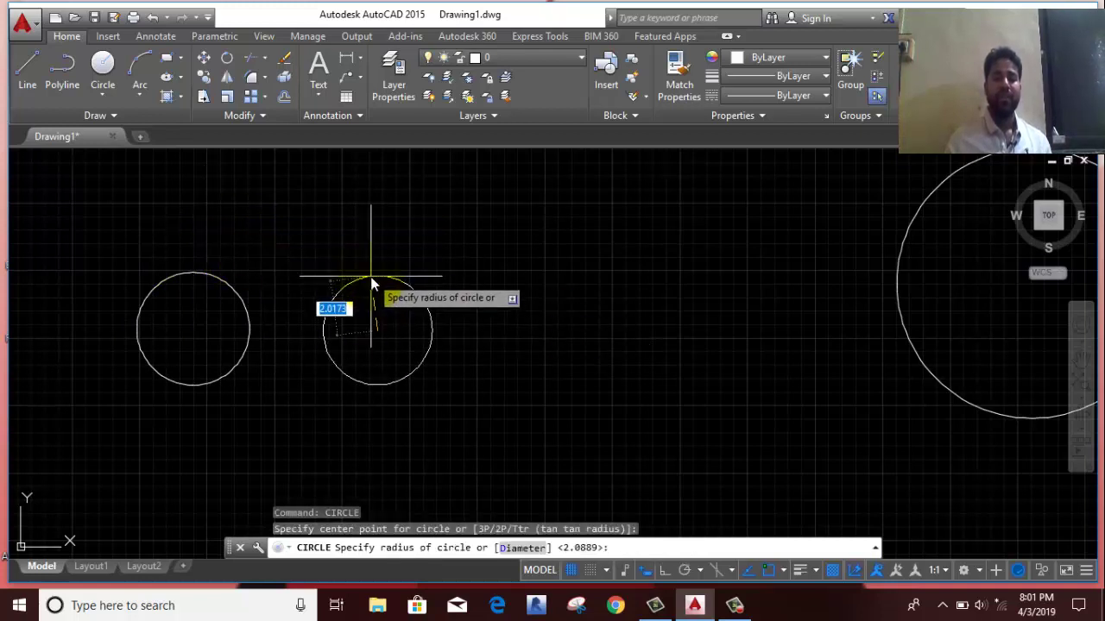
pyautogui.click(362, 277)
pyautogui.moveTo(266, 177); pyautogui.dragTo(346, 218, button='middle')
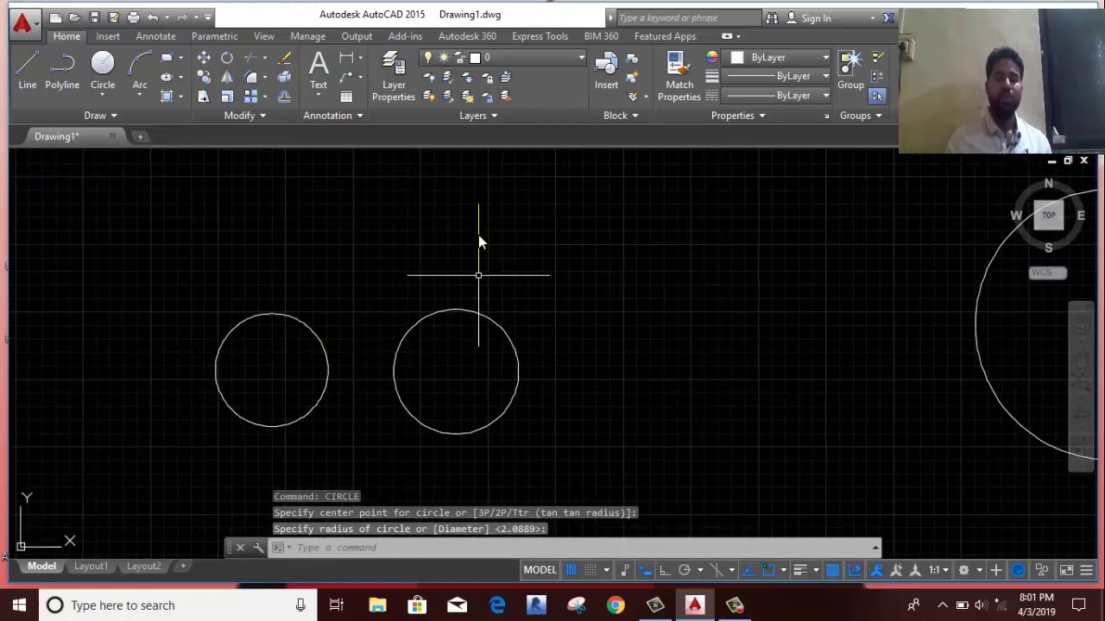
# - Add a radius-3 circle tangent to both circles using Tan, Tan, Radius
pyautogui.click(108, 95)
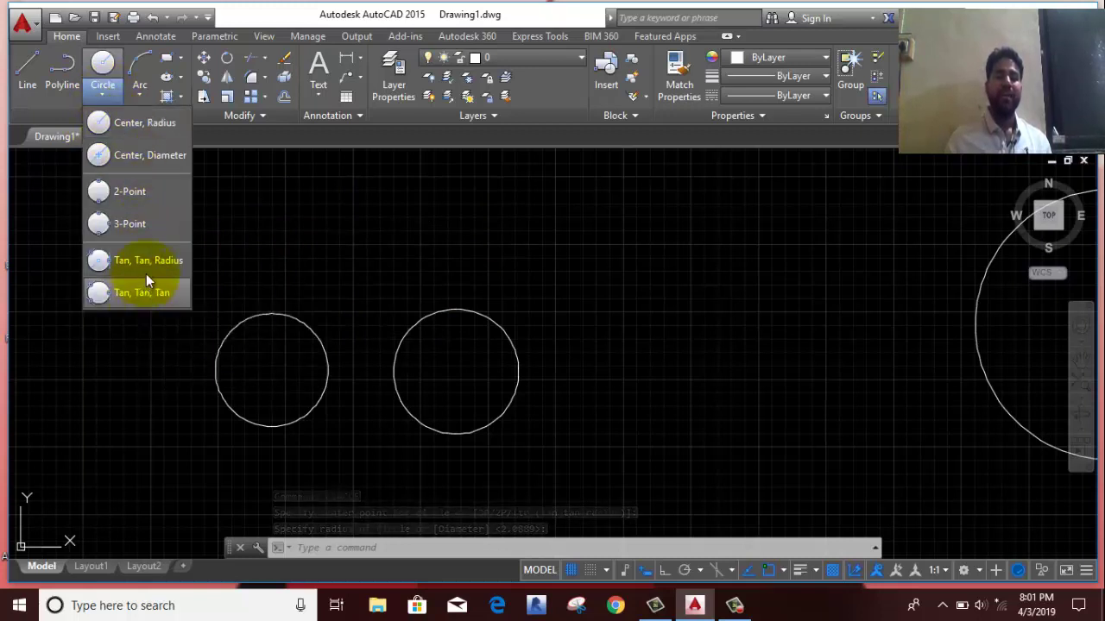
pyautogui.click(157, 264)
pyautogui.click(314, 330)
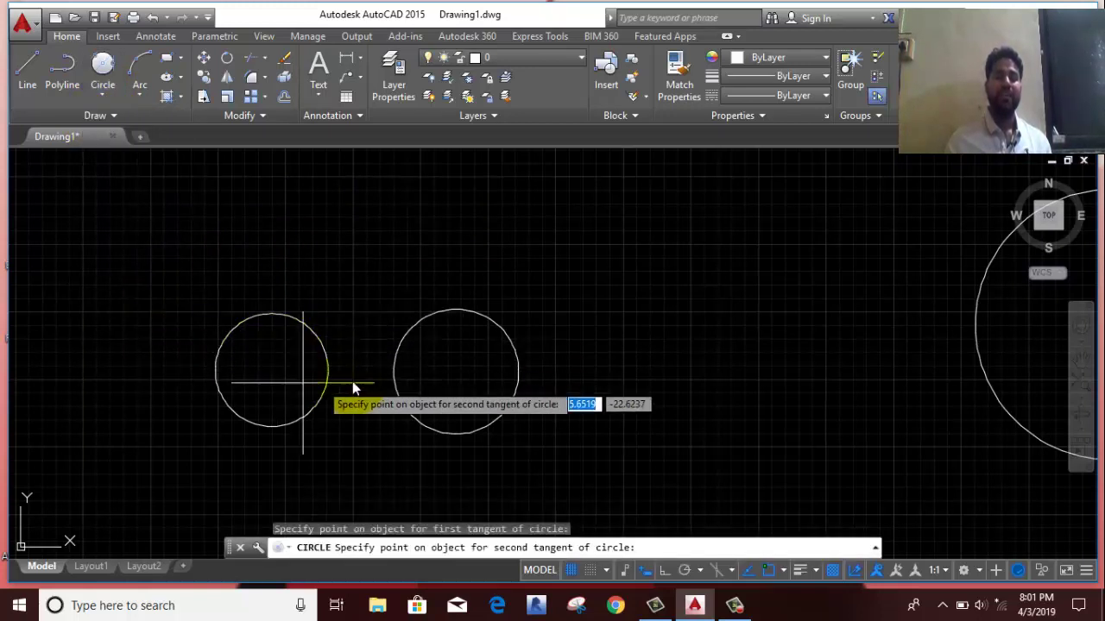
pyautogui.click(402, 330)
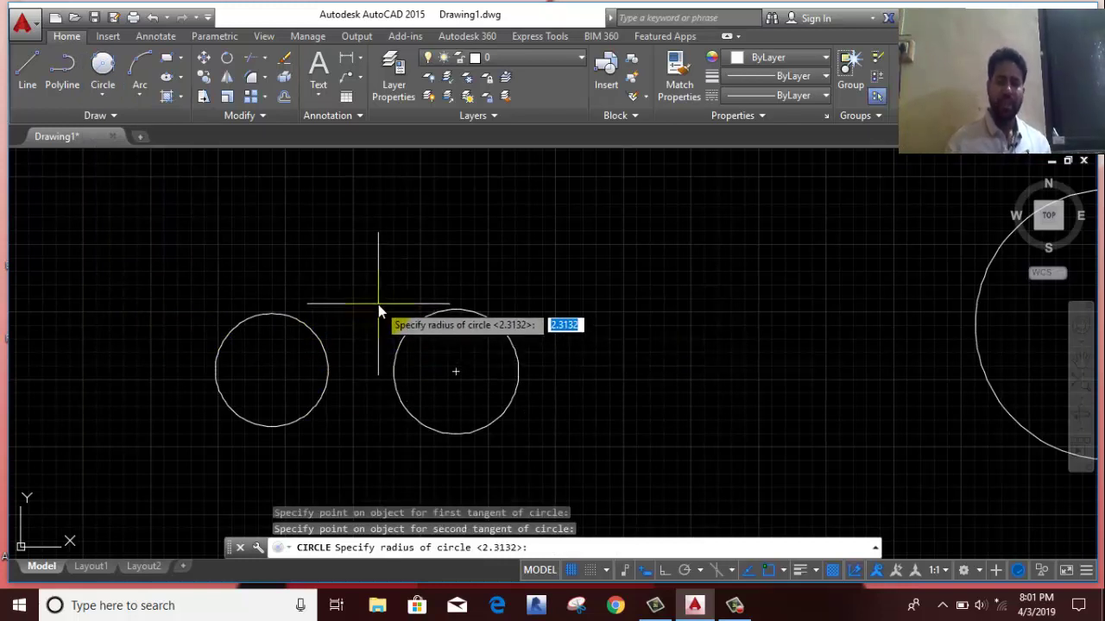
pyautogui.write('3')
pyautogui.press('Return')
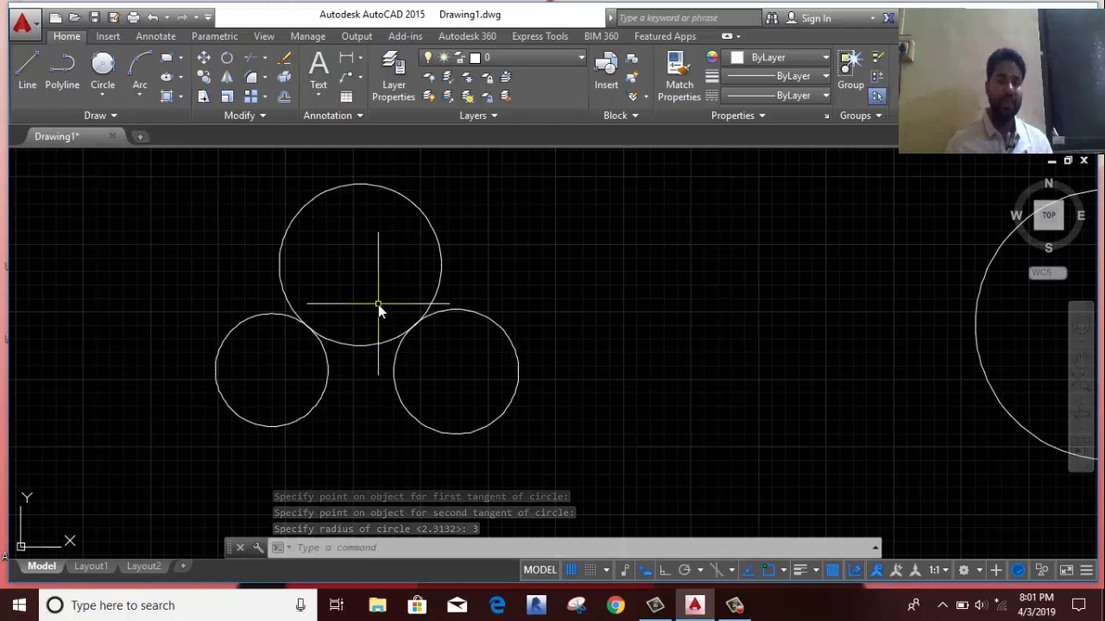
pyautogui.moveTo(8, 332); pyautogui.dragTo(304, 318, button='middle')
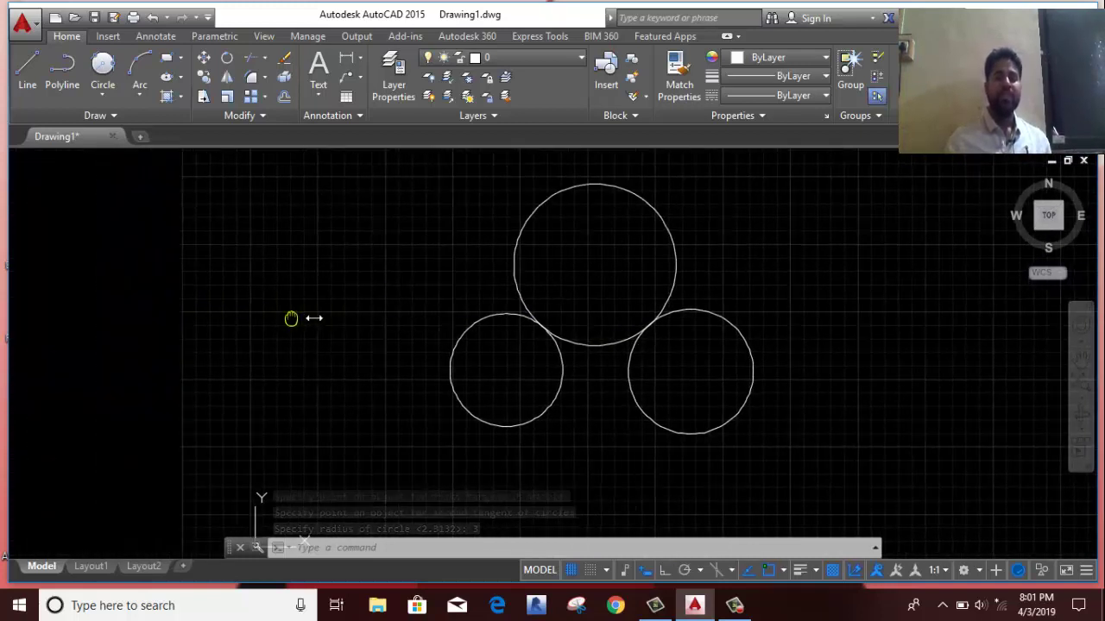
# - With Ortho on, start a line in empty space and draw the square's 20-unit bottom side
pyautogui.click(115, 98)
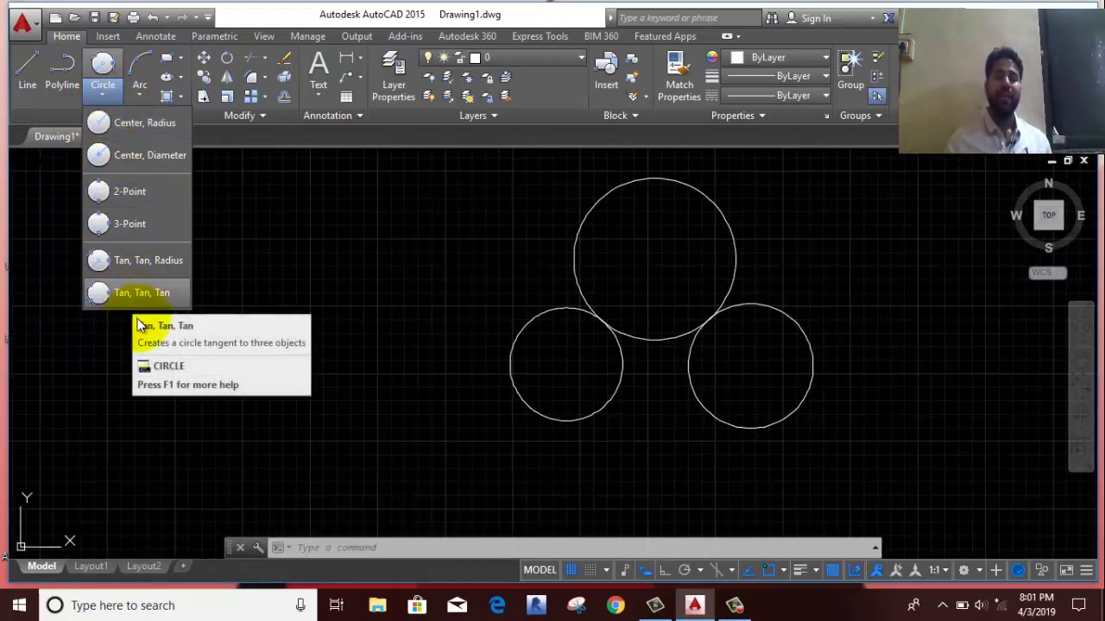
pyautogui.click(132, 296)
pyautogui.moveTo(123, 358); pyautogui.dragTo(664, 369, button='middle')
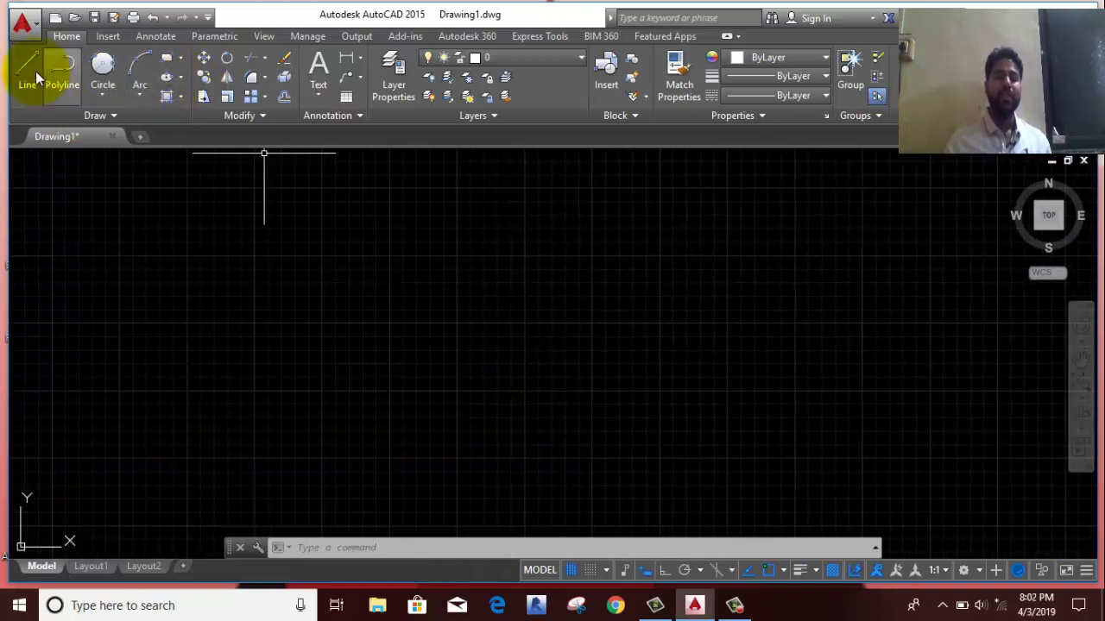
pyautogui.click(26, 102)
pyautogui.click(149, 424)
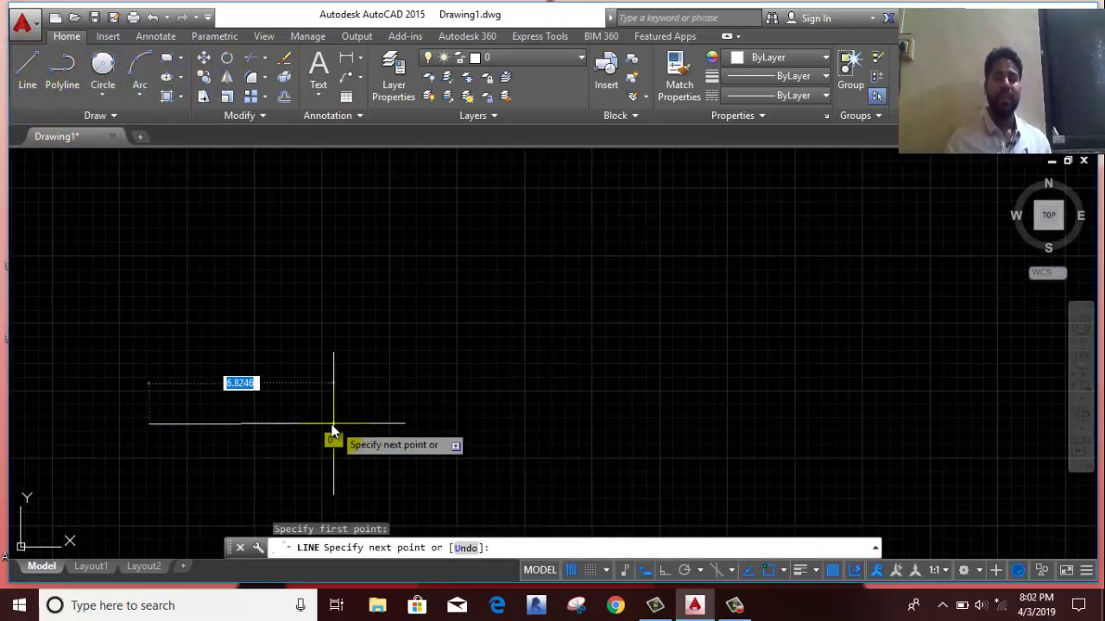
pyautogui.click(662, 570)
pyautogui.write('20')
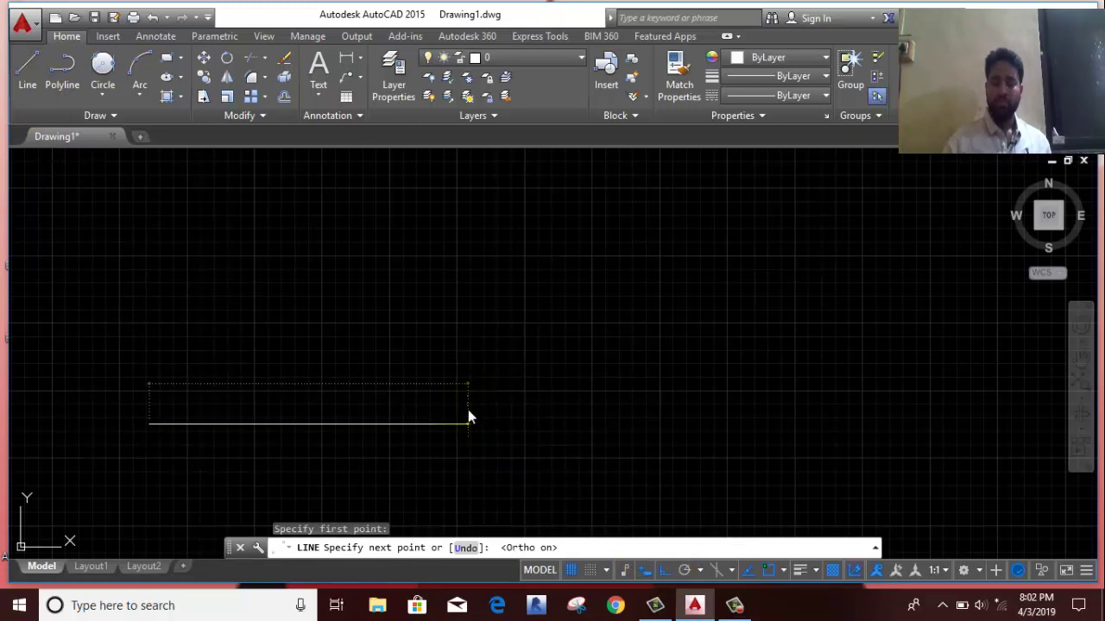
pyautogui.press('Return')
pyautogui.scroll(-2, 483, 423)
pyautogui.scroll(-3, 475, 415)
pyautogui.moveTo(460, 268); pyautogui.dragTo(473, 301, button='middle')
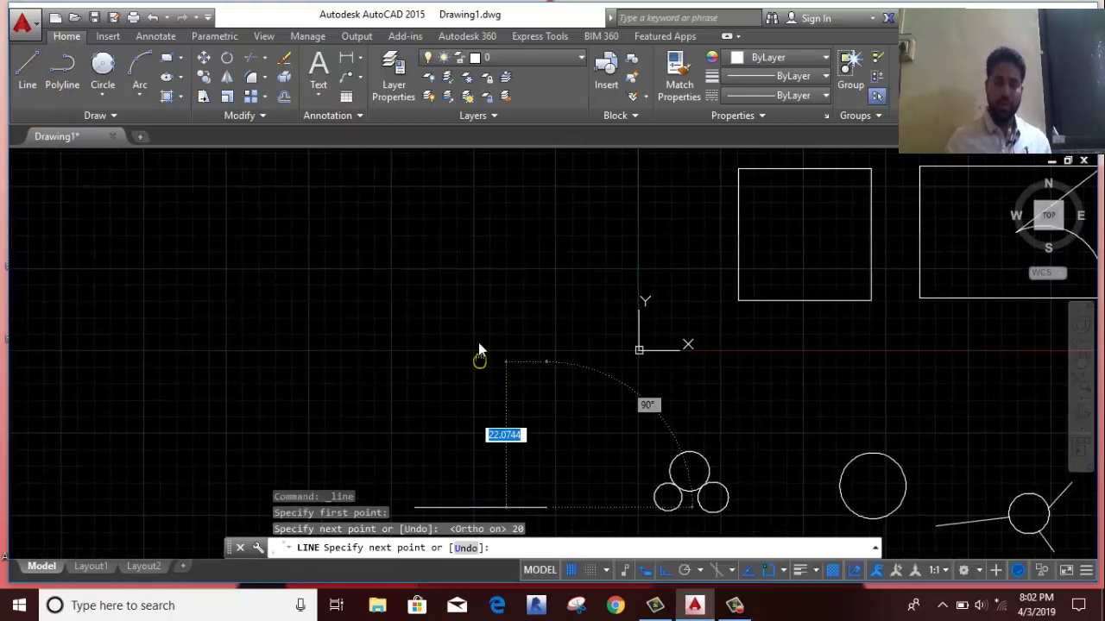
# - Add the 20-unit right and top sides, then draw lines from the corners to the top side's midpoint
pyautogui.write('20')
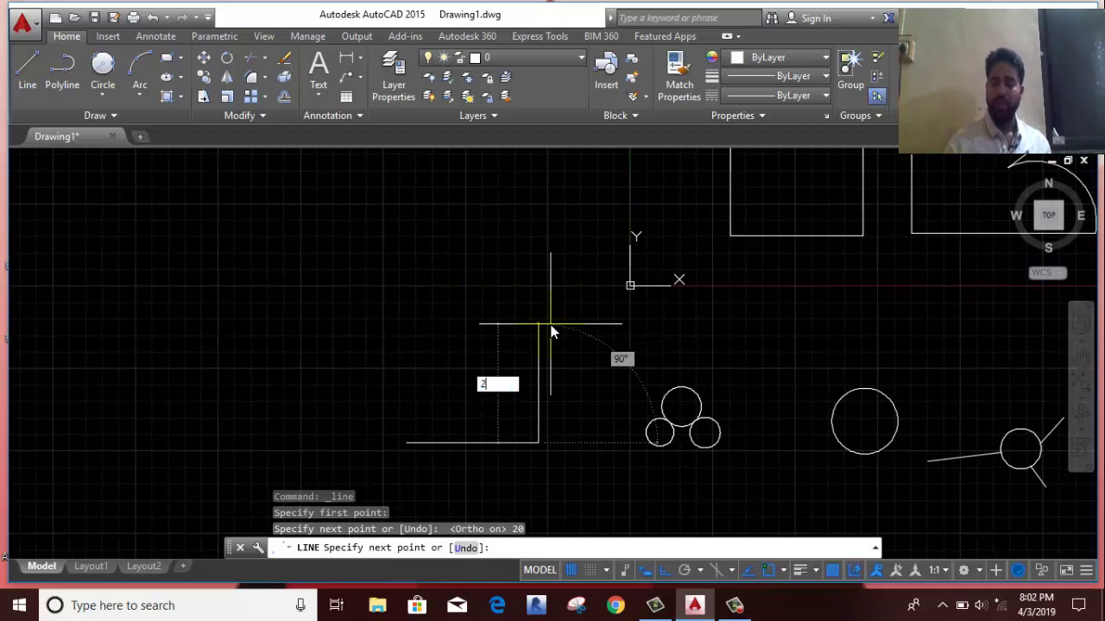
pyautogui.press('Return')
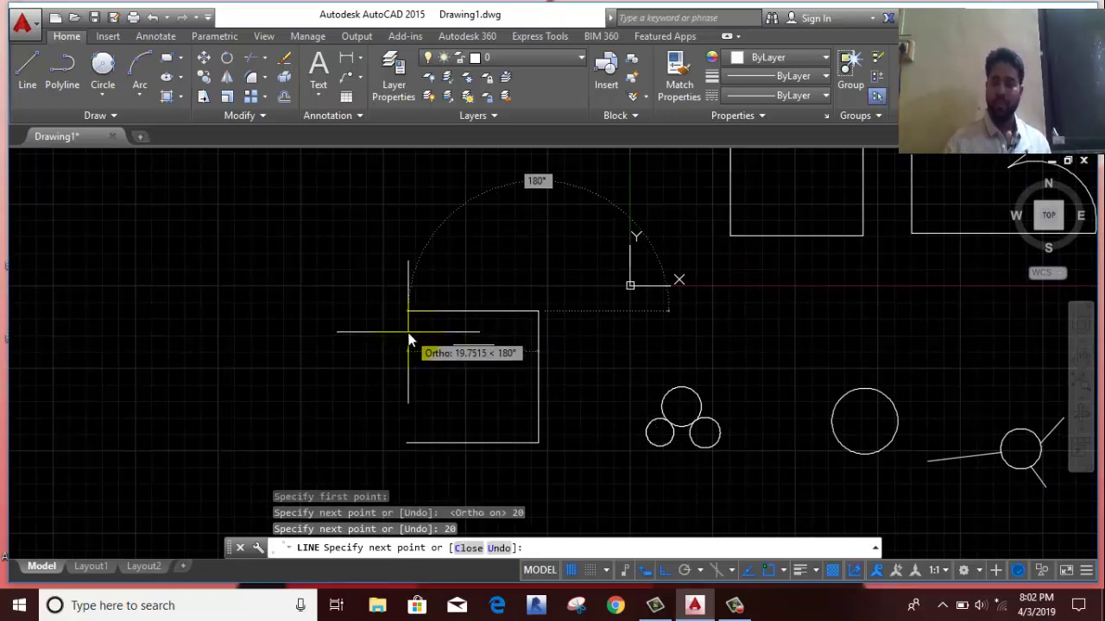
pyautogui.write('20')
pyautogui.press('Return')
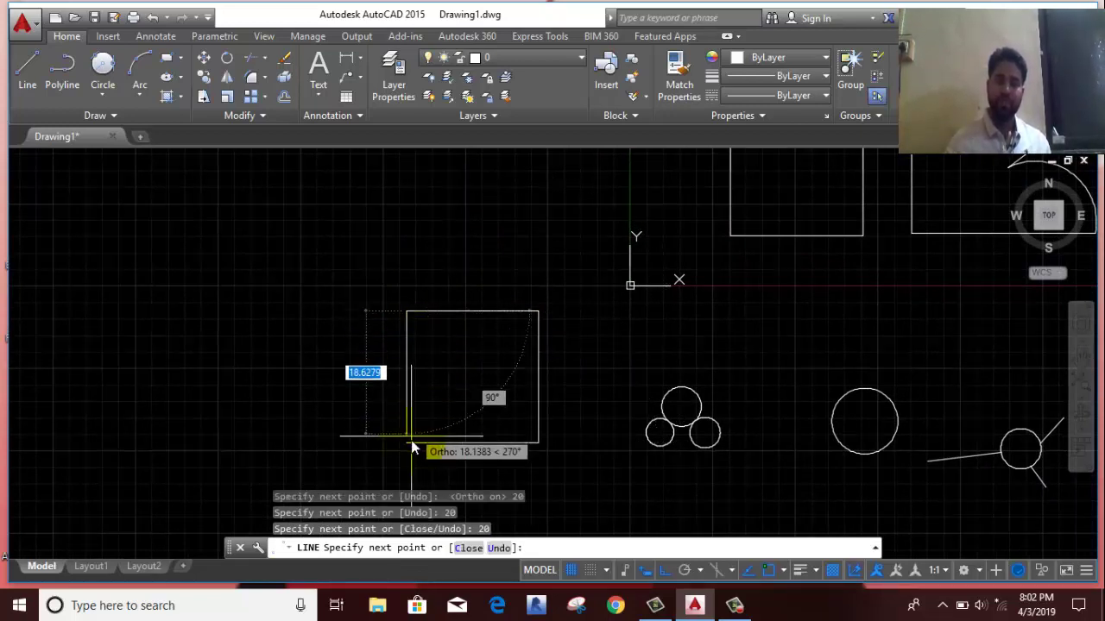
pyautogui.click(409, 443)
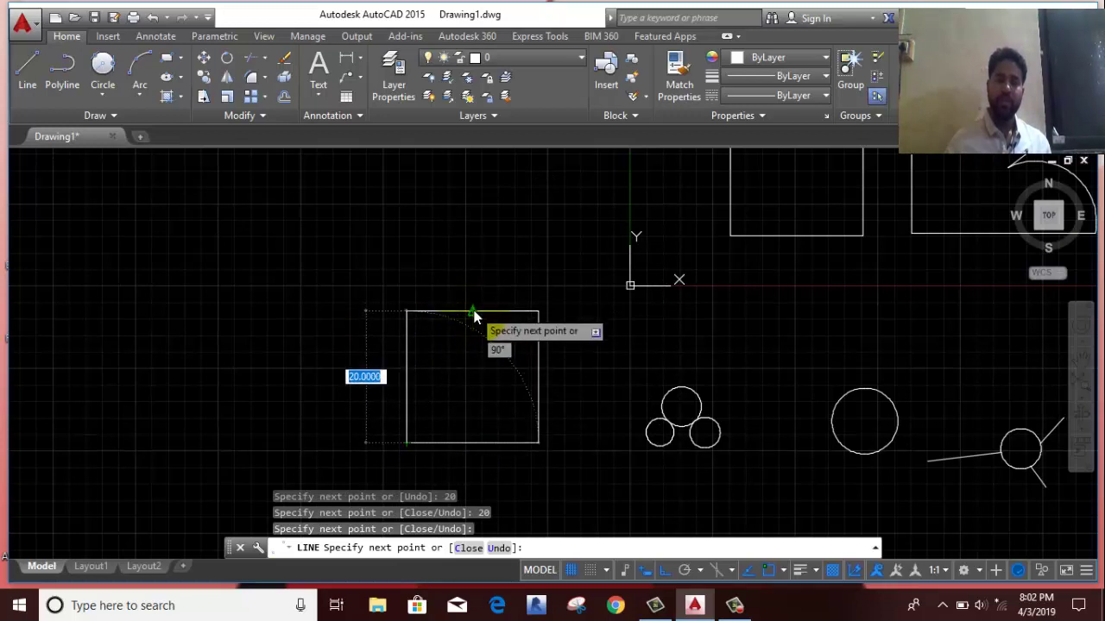
pyautogui.click(474, 314)
pyautogui.rightClick(517, 359)
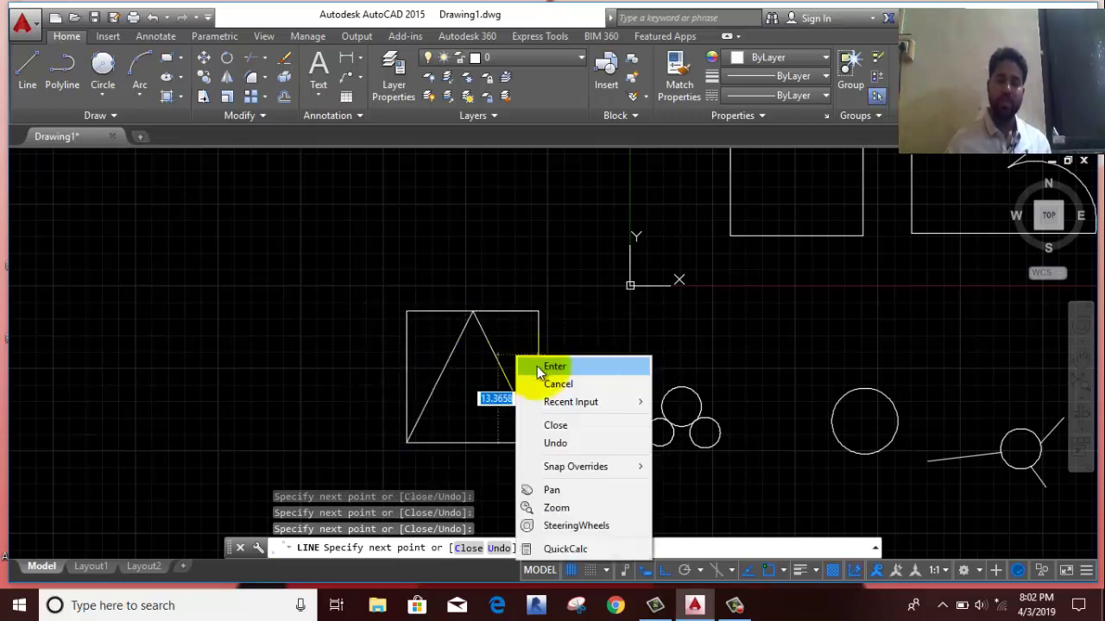
pyautogui.click(537, 366)
# - Erase the square's right, top and left edges, leaving the triangle
pyautogui.click(538, 371)
pyautogui.scroll(2, 552, 363)
pyautogui.moveTo(469, 202); pyautogui.dragTo(450, 249)
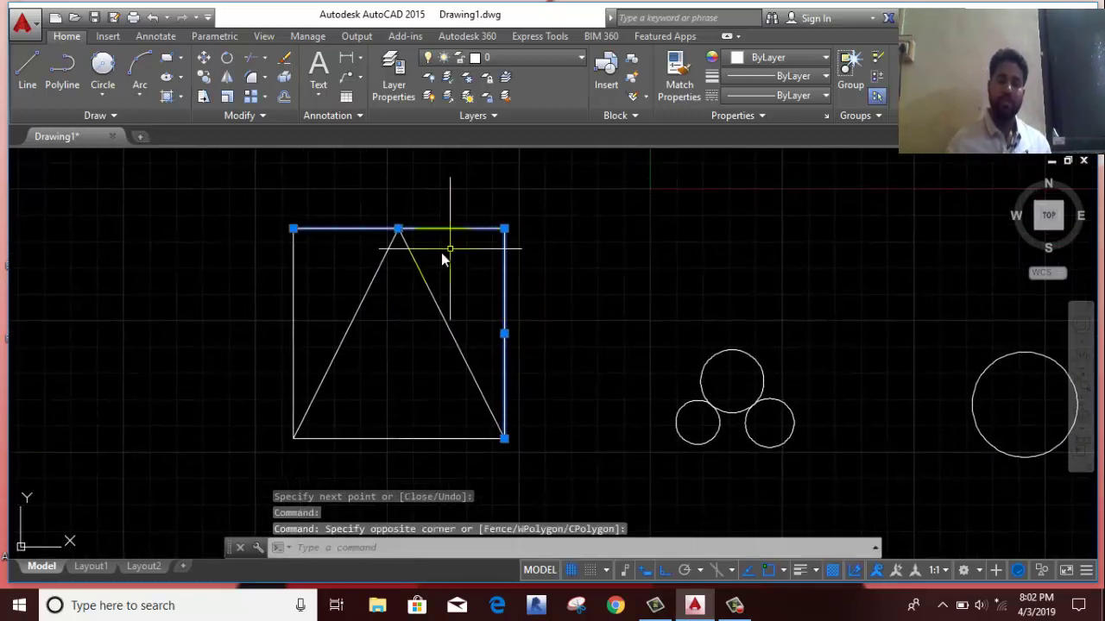
pyautogui.click(366, 252)
pyautogui.click(252, 276)
pyautogui.rightClick(249, 277)
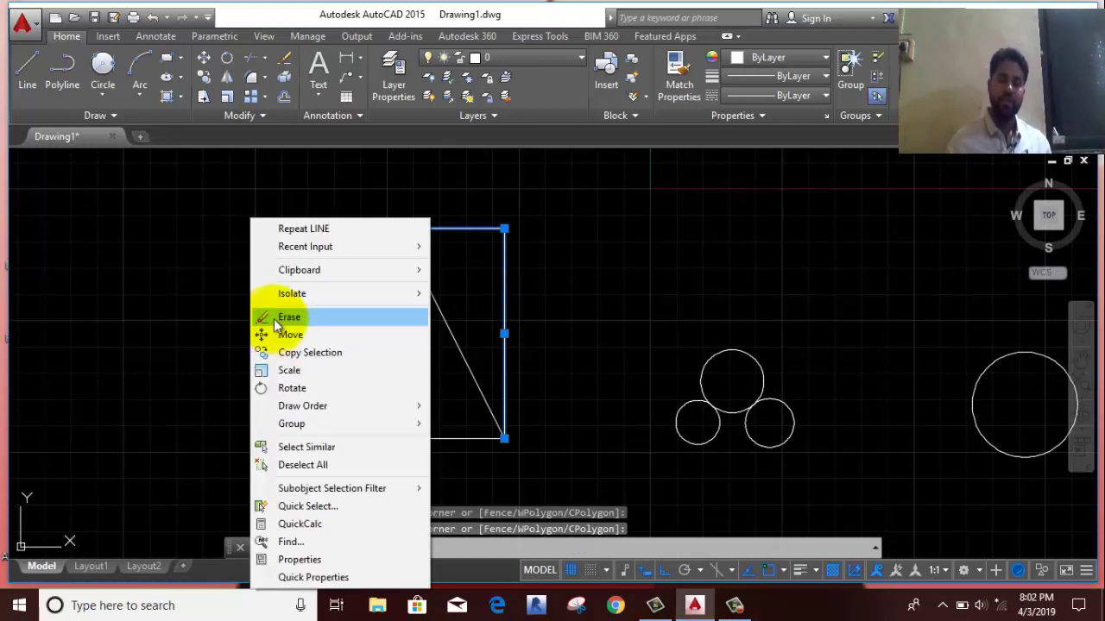
pyautogui.click(277, 318)
pyautogui.moveTo(381, 399); pyautogui.dragTo(295, 371, button='middle')
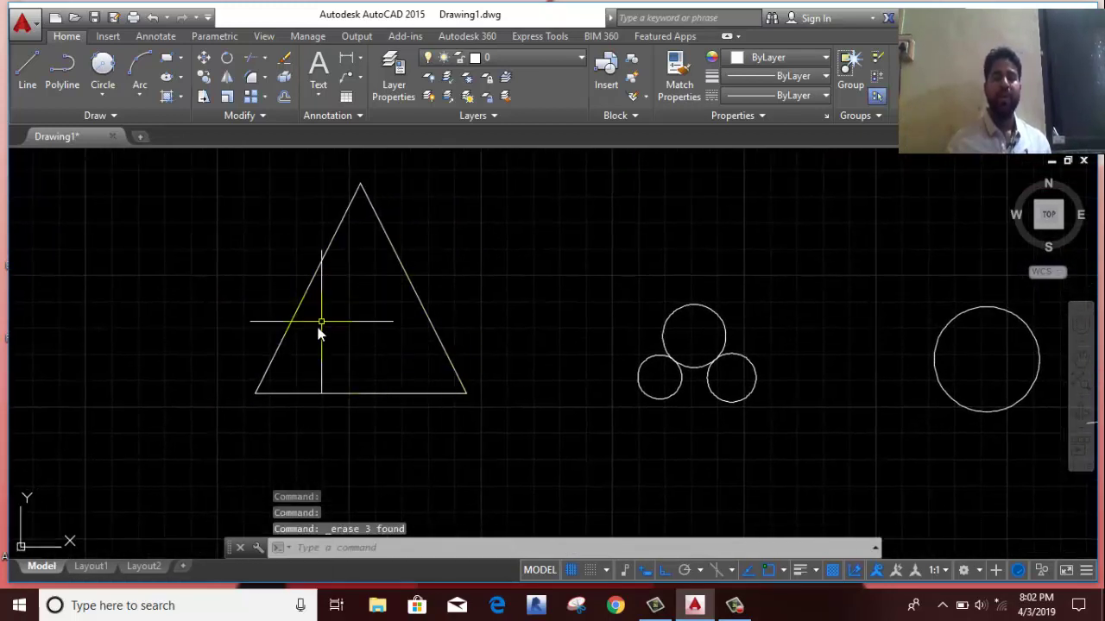
pyautogui.click(101, 95)
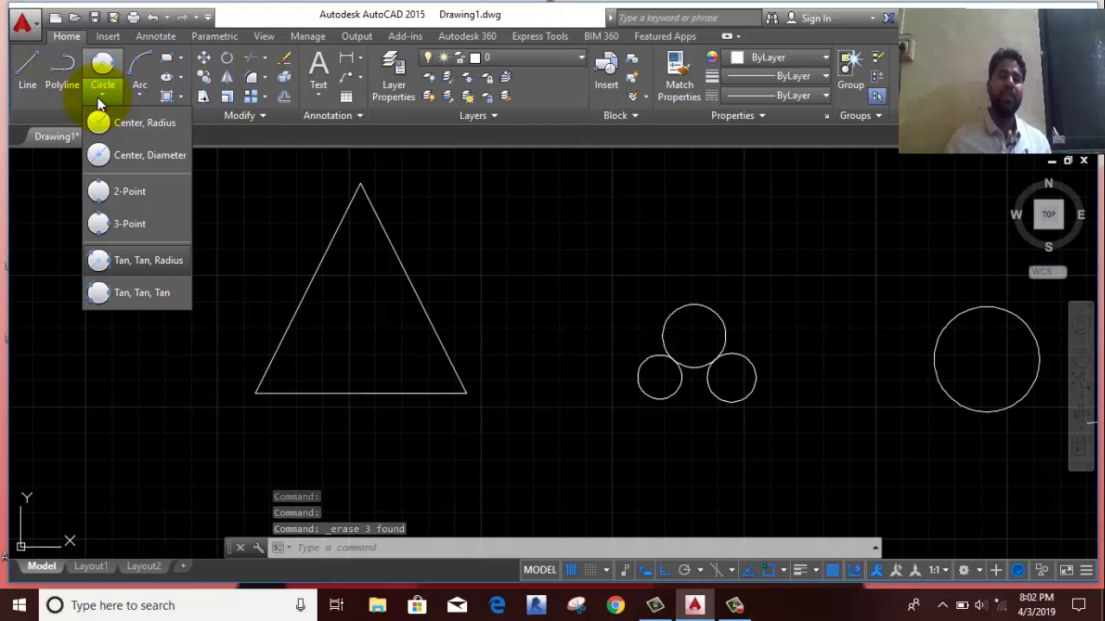
# - Inscribe a circle tangent to the triangle's base, right side and left side
pyautogui.click(141, 293)
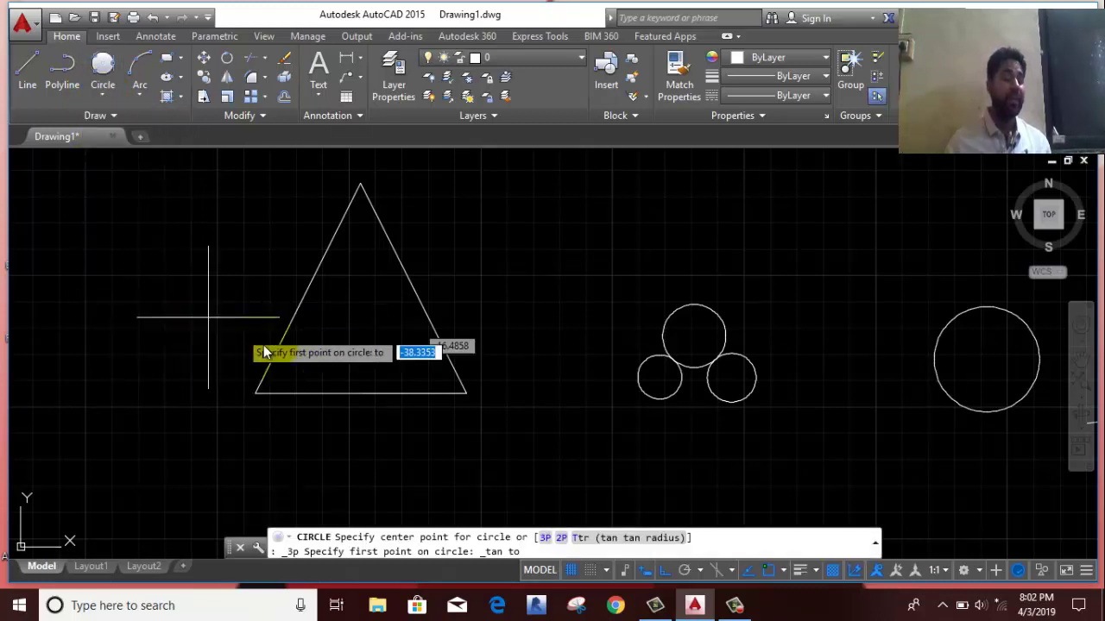
pyautogui.click(375, 393)
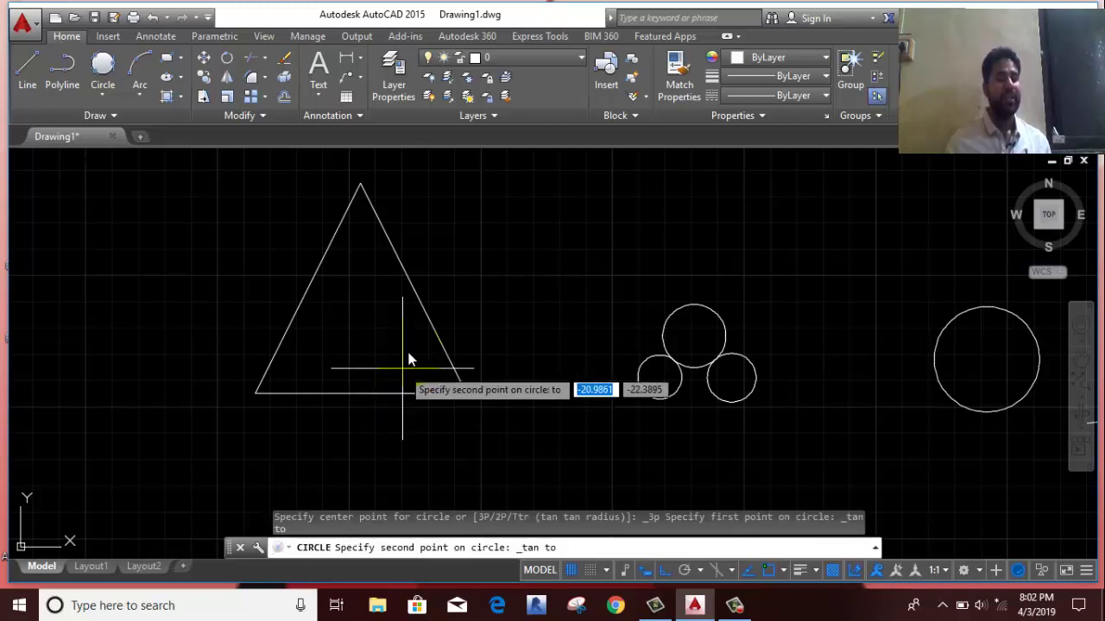
pyautogui.click(427, 316)
pyautogui.click(309, 290)
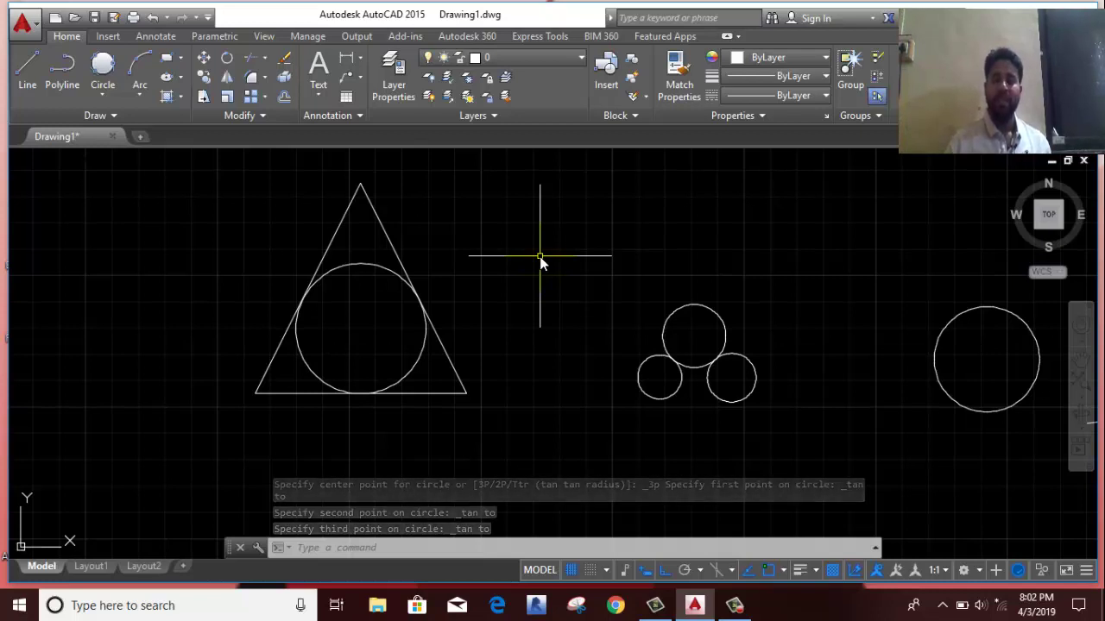
pyautogui.click(100, 95)
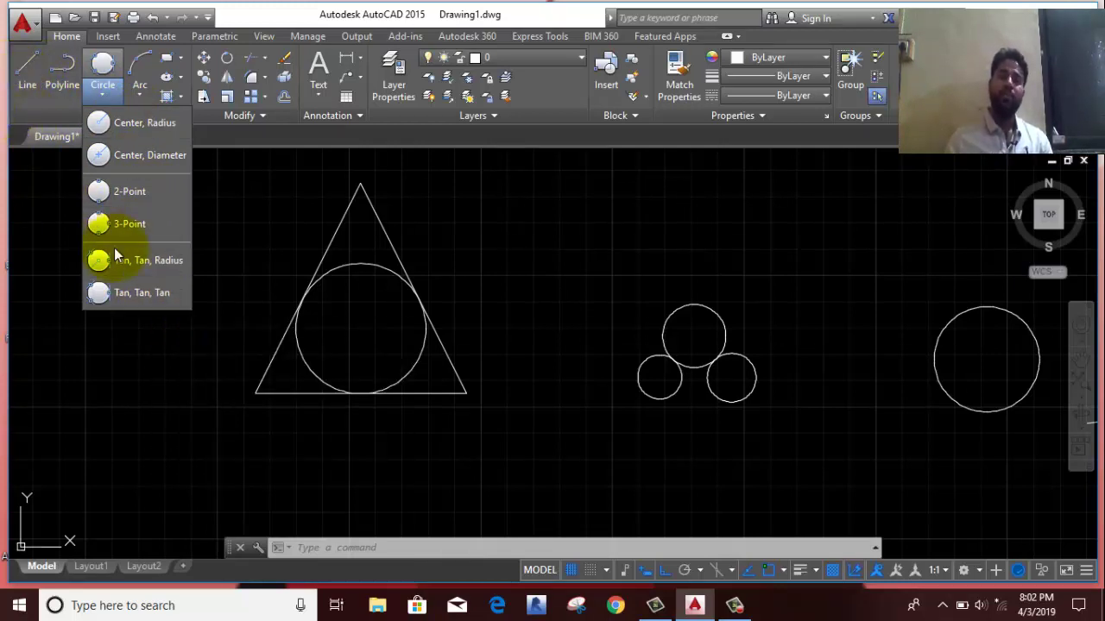
pyautogui.moveTo(158, 258); pyautogui.dragTo(488, 217, button='middle')
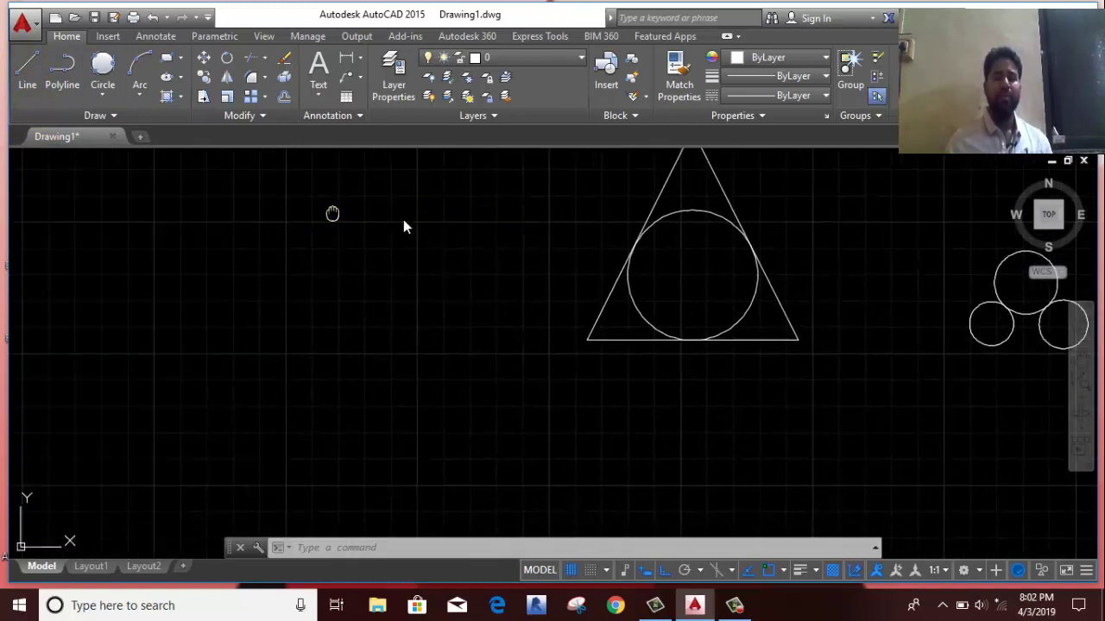
# - Draw a 20-unit line at 45° in empty space, then return to the triangle
pyautogui.moveTo(332, 213); pyautogui.dragTo(501, 222, button='middle')
pyautogui.moveTo(104, 253); pyautogui.dragTo(279, 253, button='middle')
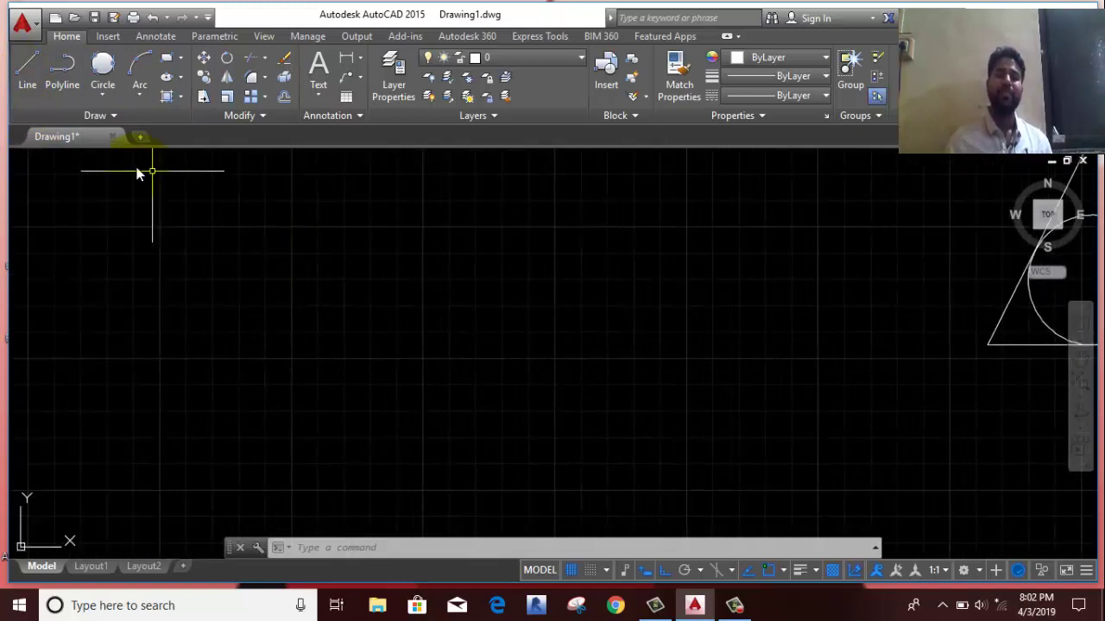
pyautogui.click(27, 78)
pyautogui.click(221, 426)
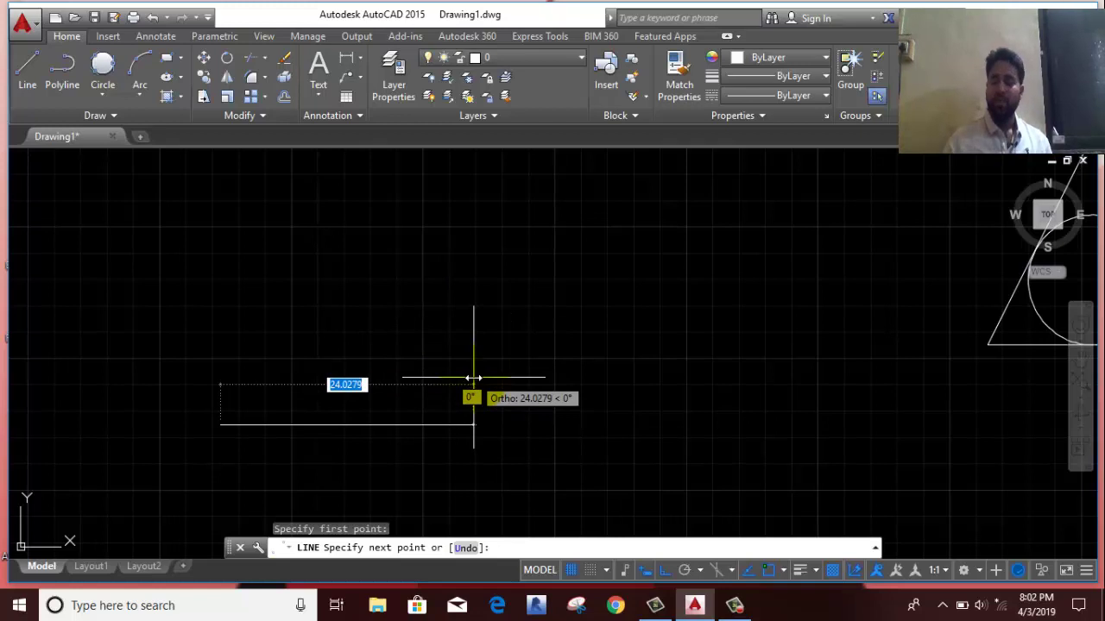
pyautogui.write('20')
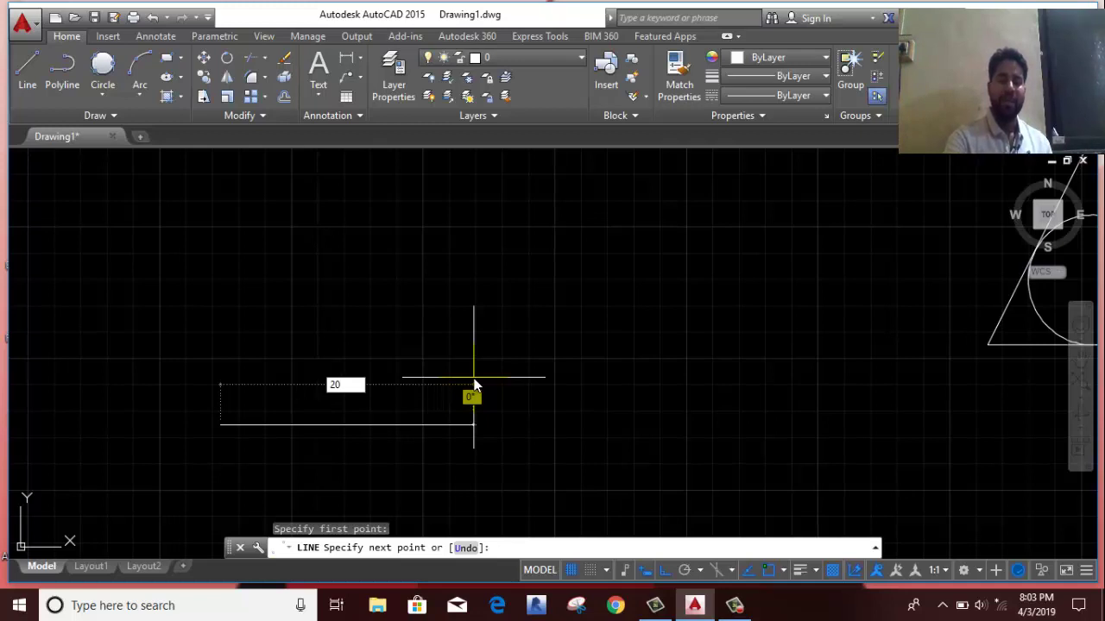
pyautogui.press('Tab')
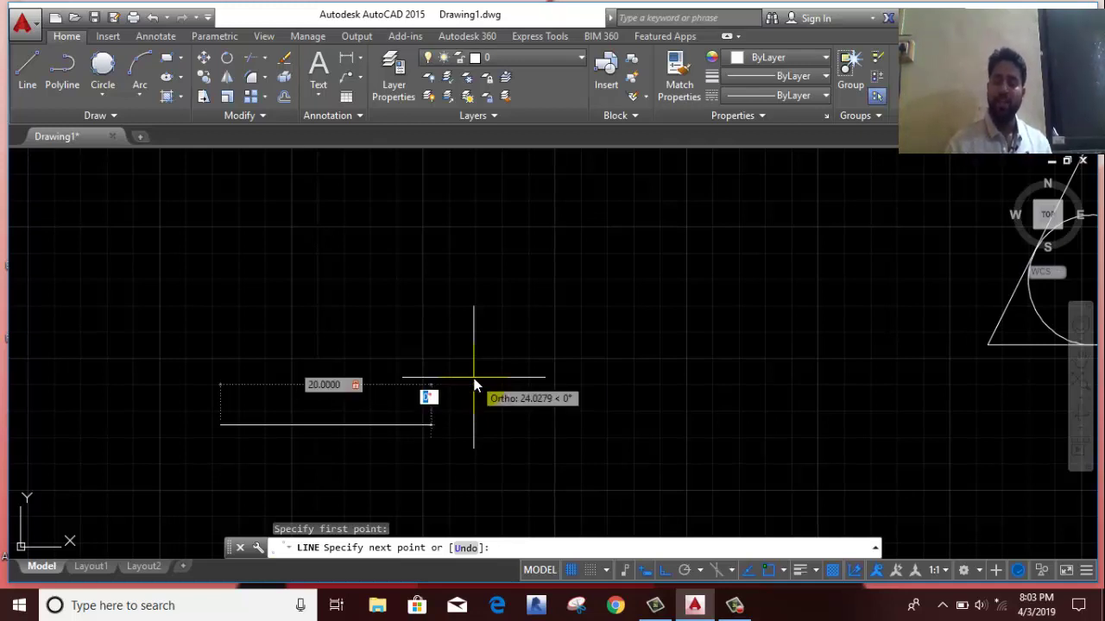
pyautogui.write('45')
pyautogui.press('Return')
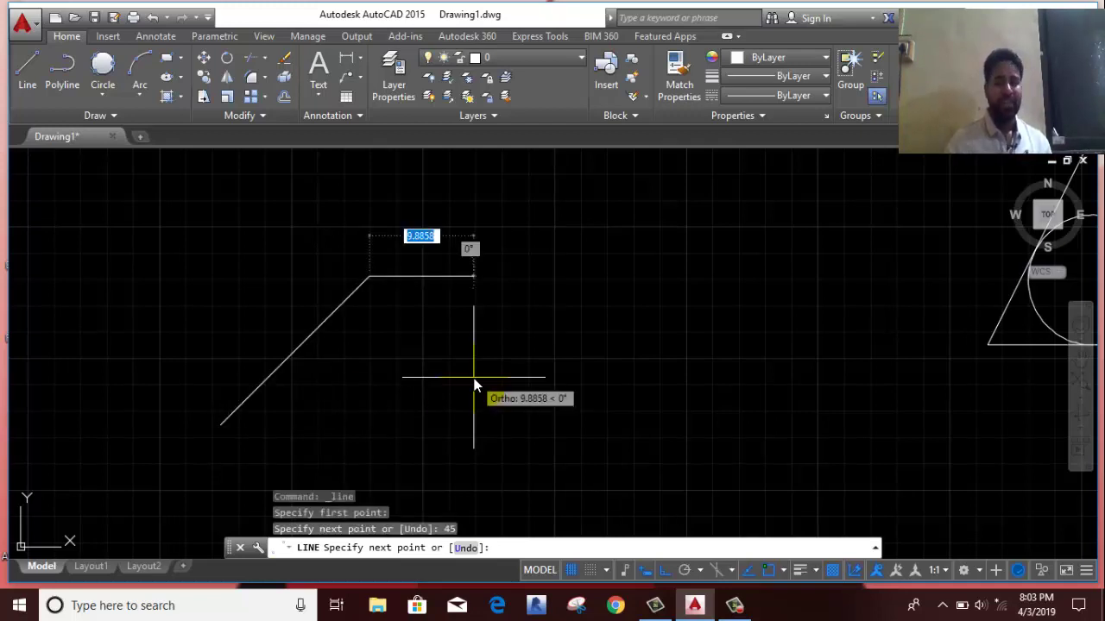
pyautogui.rightClick(432, 309)
pyautogui.click(450, 336)
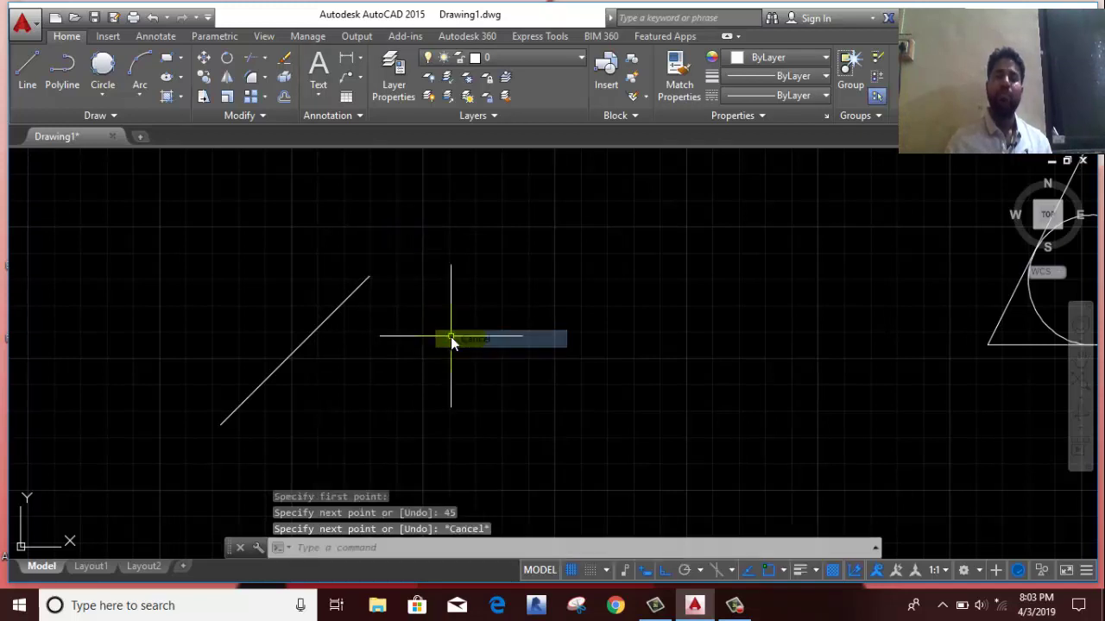
pyautogui.moveTo(194, 299); pyautogui.dragTo(431, 276, button='middle')
pyautogui.moveTo(352, 365)
pyautogui.mouseDown(button='middle')
pyautogui.moveTo(261, 227)
pyautogui.moveTo(97, 303)
pyautogui.mouseUp(button='middle')
pyautogui.moveTo(353, 291); pyautogui.dragTo(134, 402, button='middle')
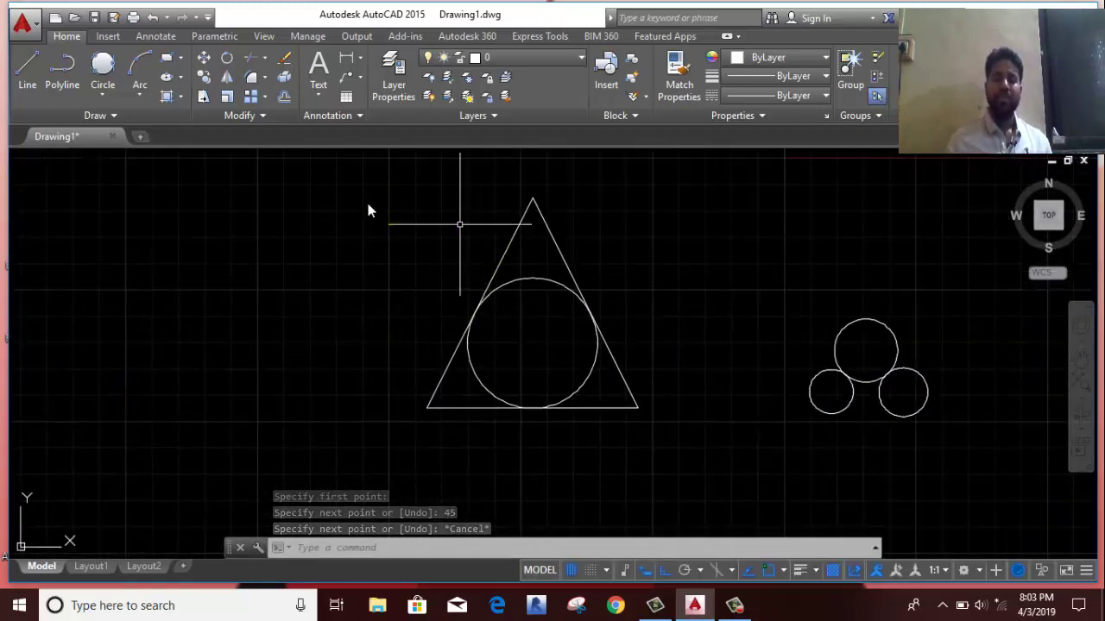
# - Erase the lone circles and the small circle with its crossing lines using a crossing window
pyautogui.moveTo(363, 281); pyautogui.dragTo(141, 268, button='middle')
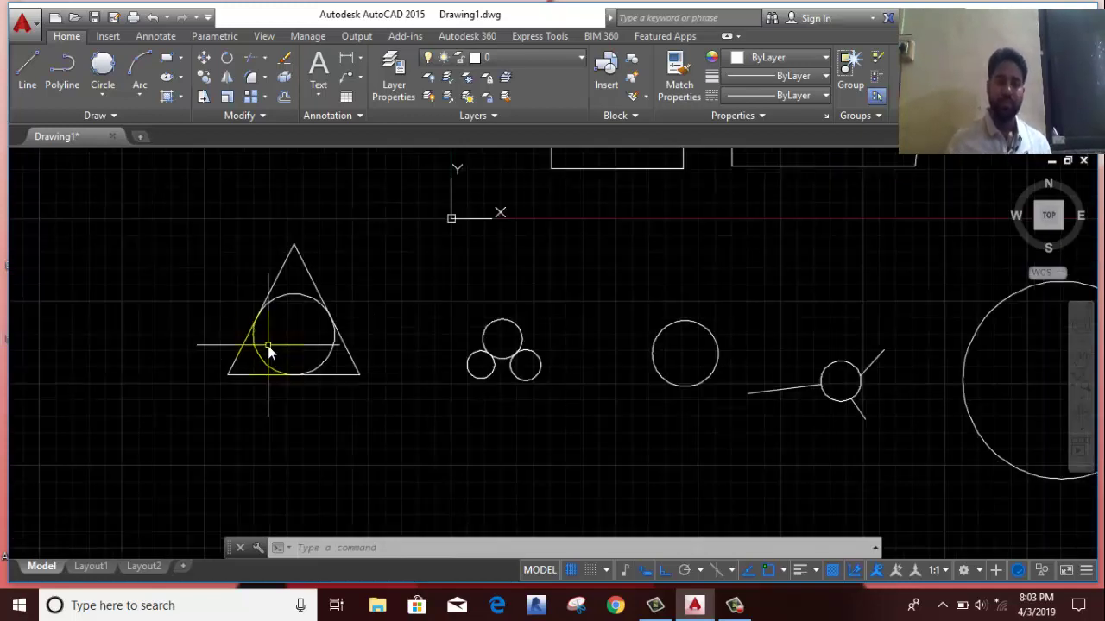
pyautogui.scroll(-3, 267, 344)
pyautogui.moveTo(391, 326); pyautogui.dragTo(39, 285, button='middle')
pyautogui.moveTo(351, 315); pyautogui.dragTo(148, 308, button='middle')
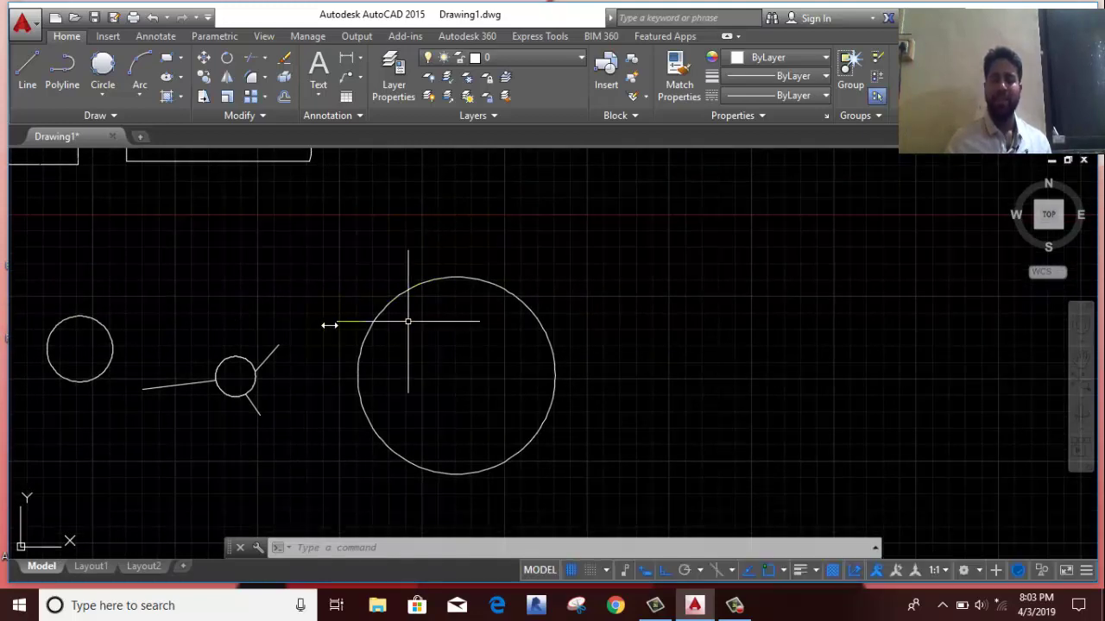
pyautogui.scroll(5, 295, 330)
pyautogui.scroll(-5, 294, 330)
pyautogui.click(537, 363)
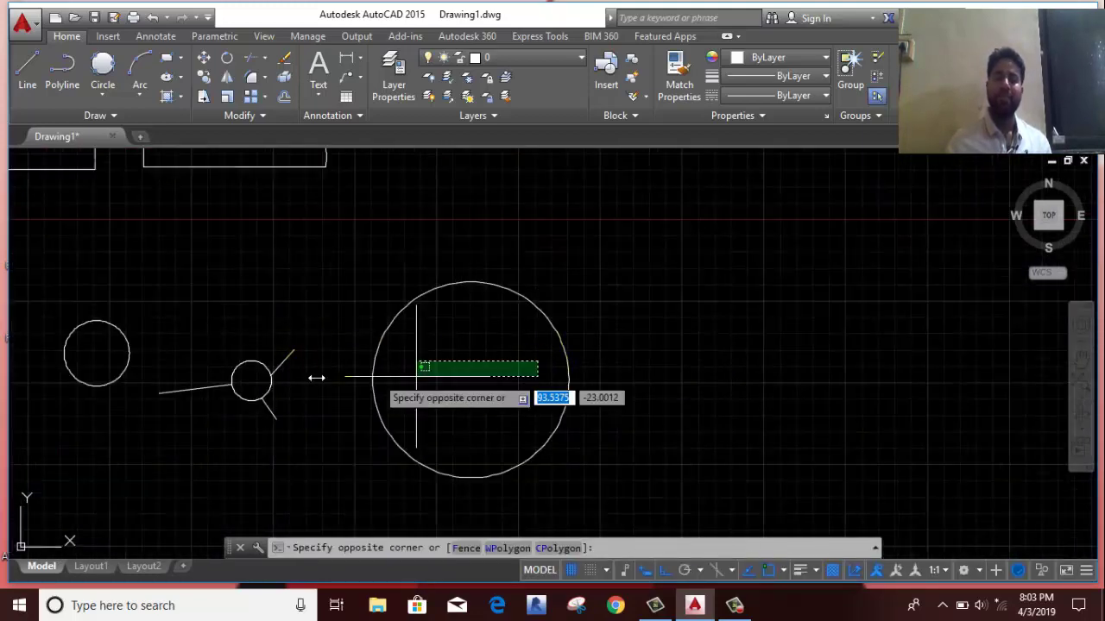
pyautogui.click(64, 409)
pyautogui.rightClick(201, 297)
pyautogui.click(217, 317)
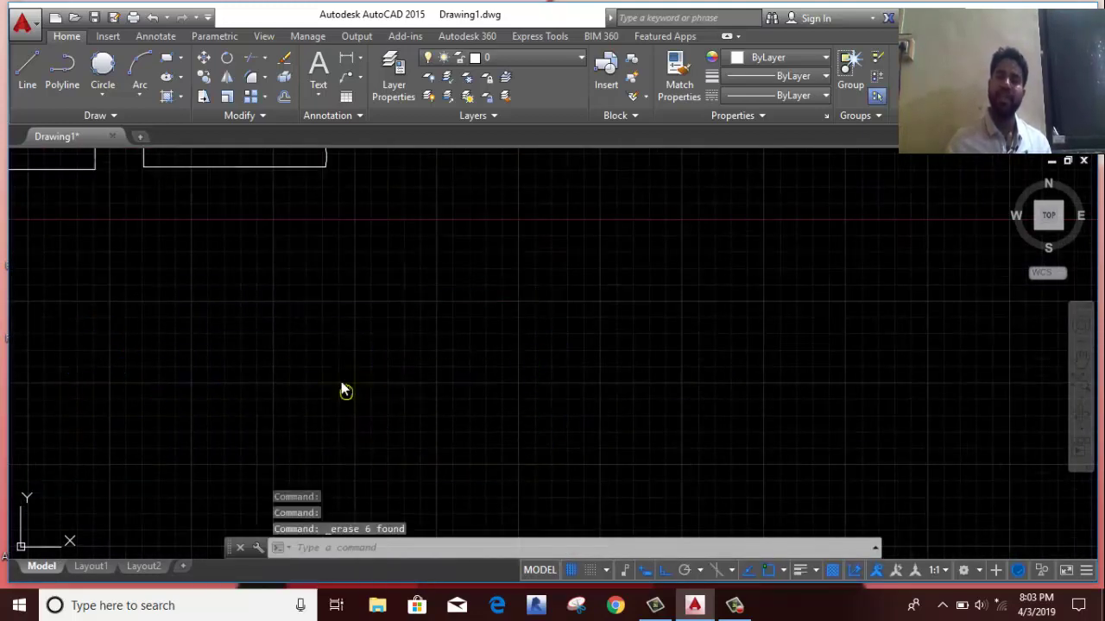
# - Zoom out and minimize AutoCAD to reveal the desktop
pyautogui.moveTo(302, 266); pyautogui.dragTo(308, 296, button='middle')
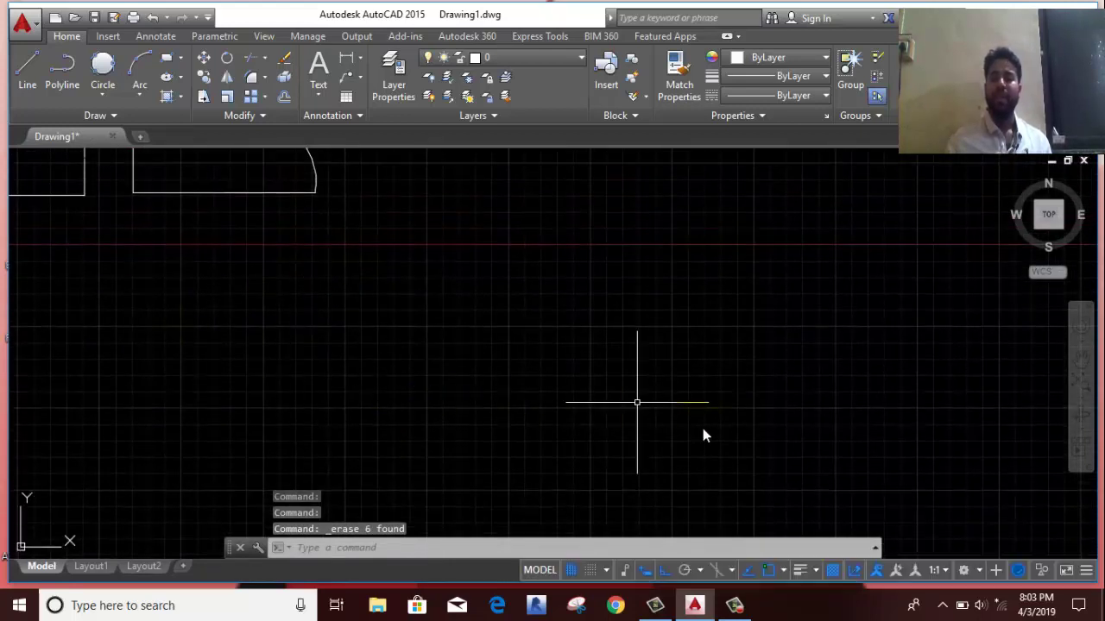
pyautogui.scroll(-5, 747, 514)
pyautogui.scroll(-2, 518, 496)
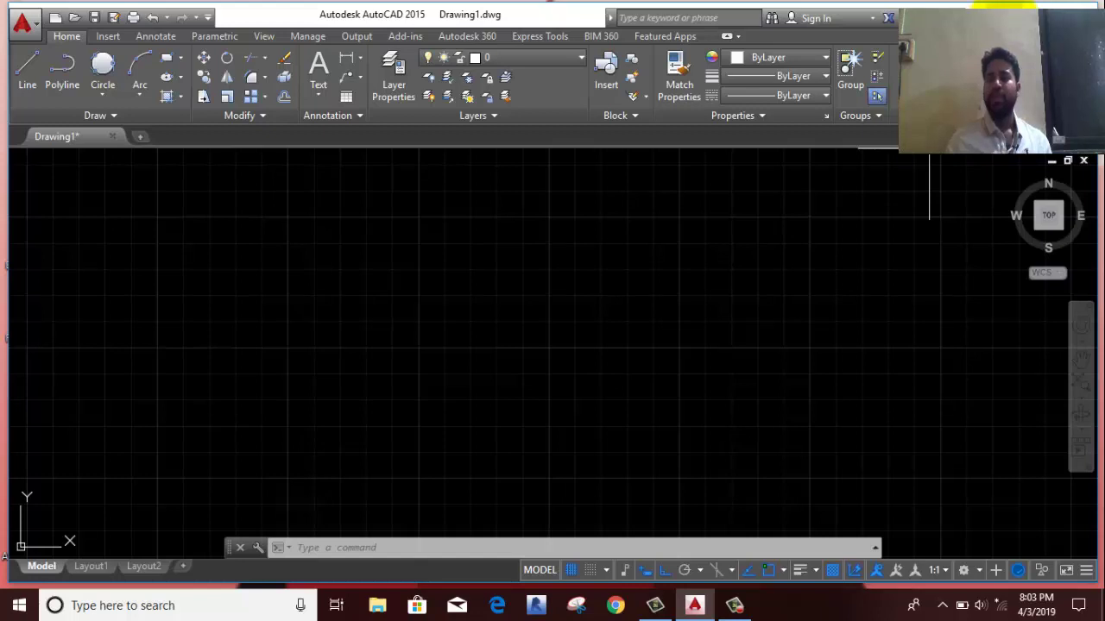
pyautogui.click(1003, 7)
# - Open '(10 set) Civil WORKBOOK Final - Copy.pdf' at page 3's exercises, then return to AutoCAD
pyautogui.click(577, 104)
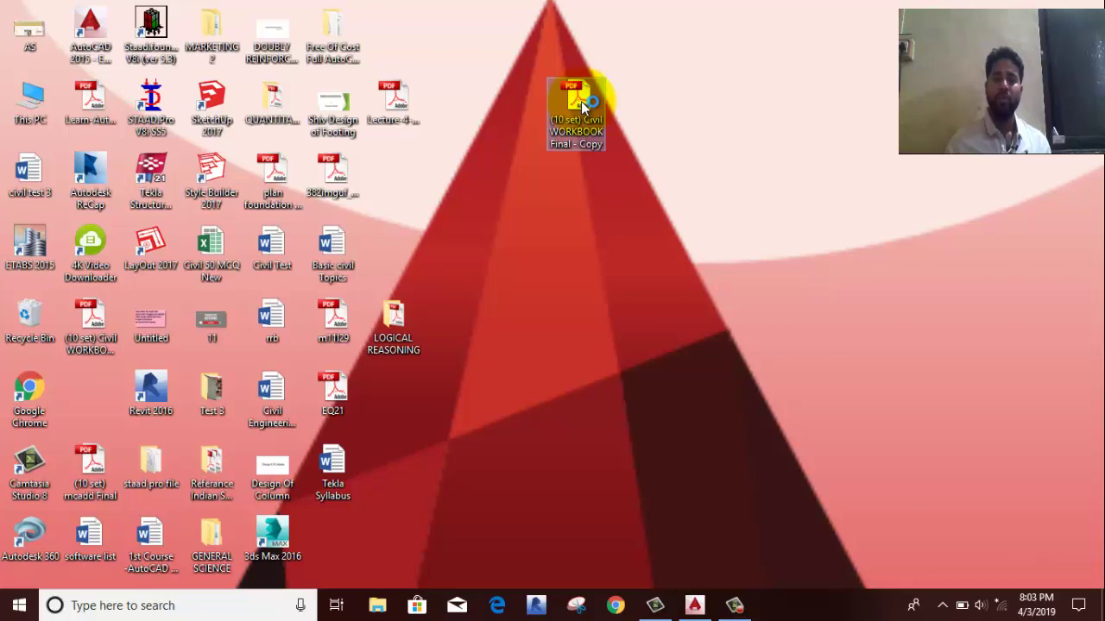
pyautogui.scroll(-5, 596, 198)
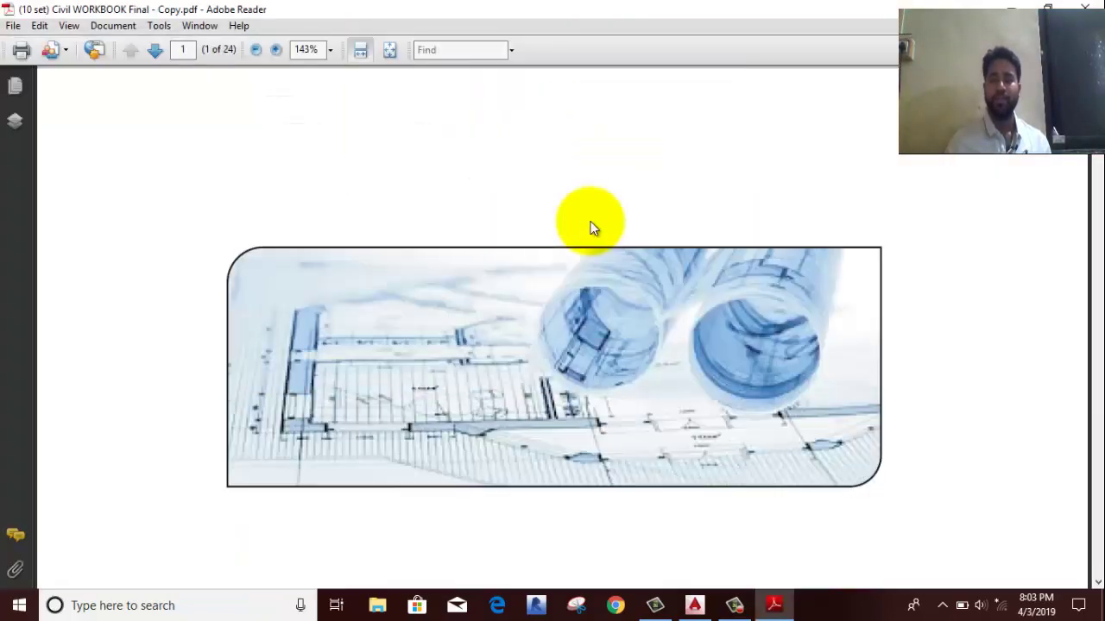
pyautogui.scroll(-5, 592, 228)
pyautogui.scroll(-5, 592, 222)
pyautogui.scroll(-1, 592, 221)
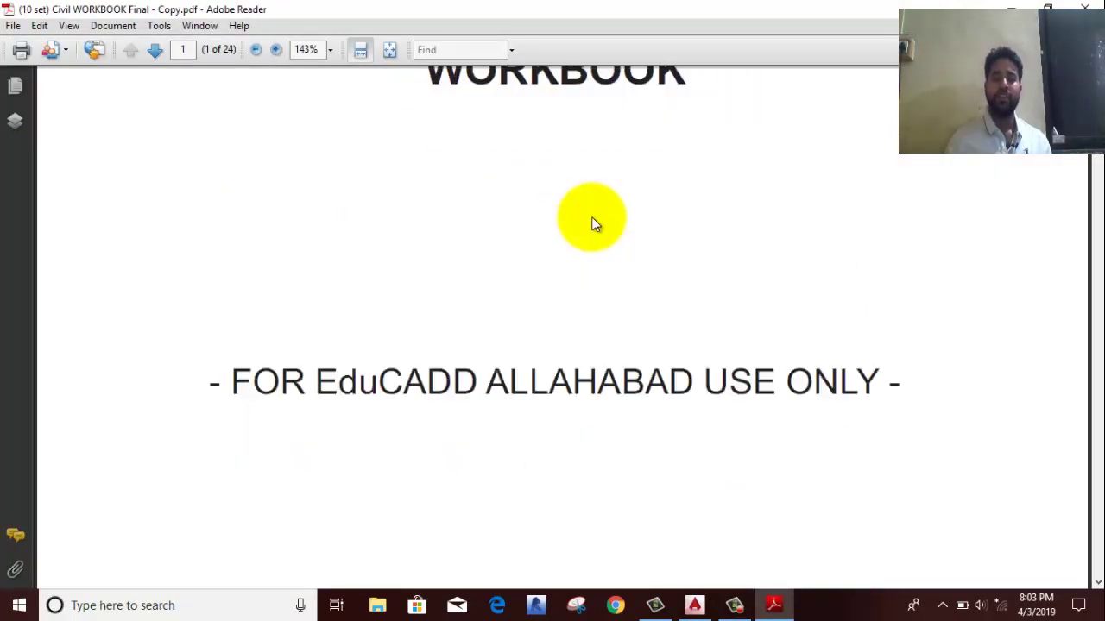
pyautogui.scroll(-3, 592, 220)
pyautogui.scroll(-3, 592, 223)
pyautogui.scroll(-2, 592, 223)
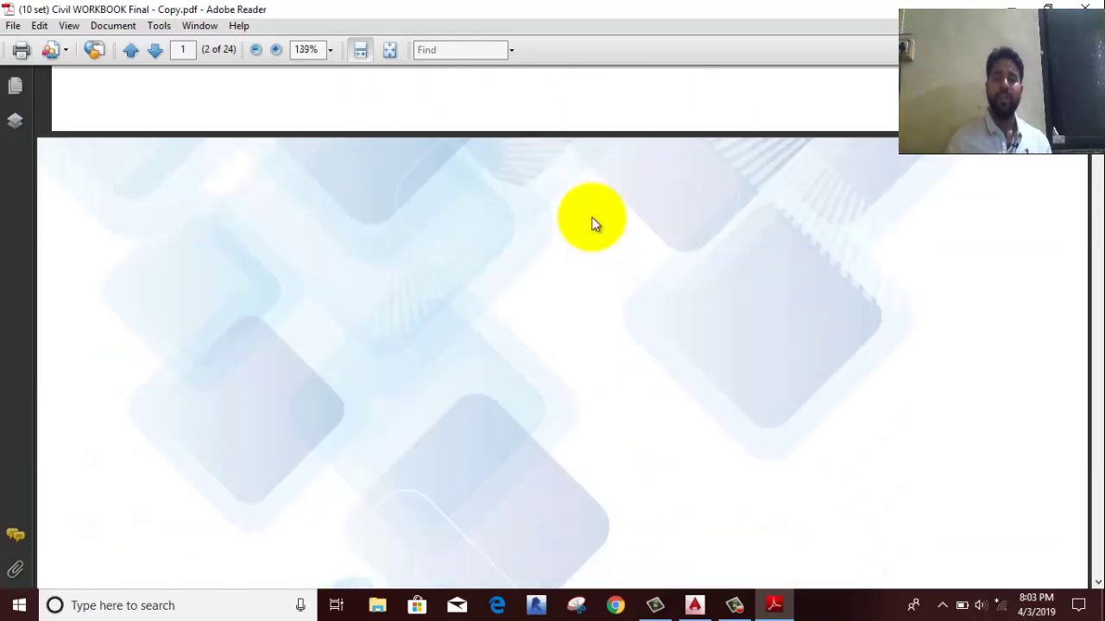
pyautogui.scroll(-2, 592, 223)
pyautogui.scroll(-2, 592, 223)
pyautogui.scroll(-3, 592, 222)
pyautogui.scroll(-2, 592, 222)
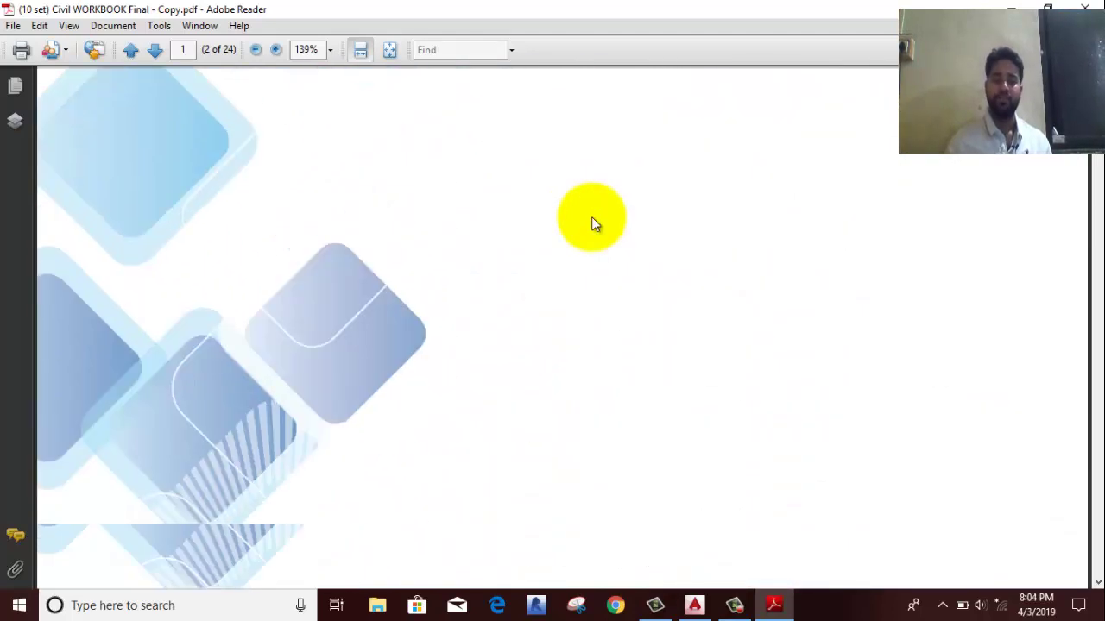
pyautogui.scroll(-3, 592, 223)
pyautogui.scroll(-3, 592, 222)
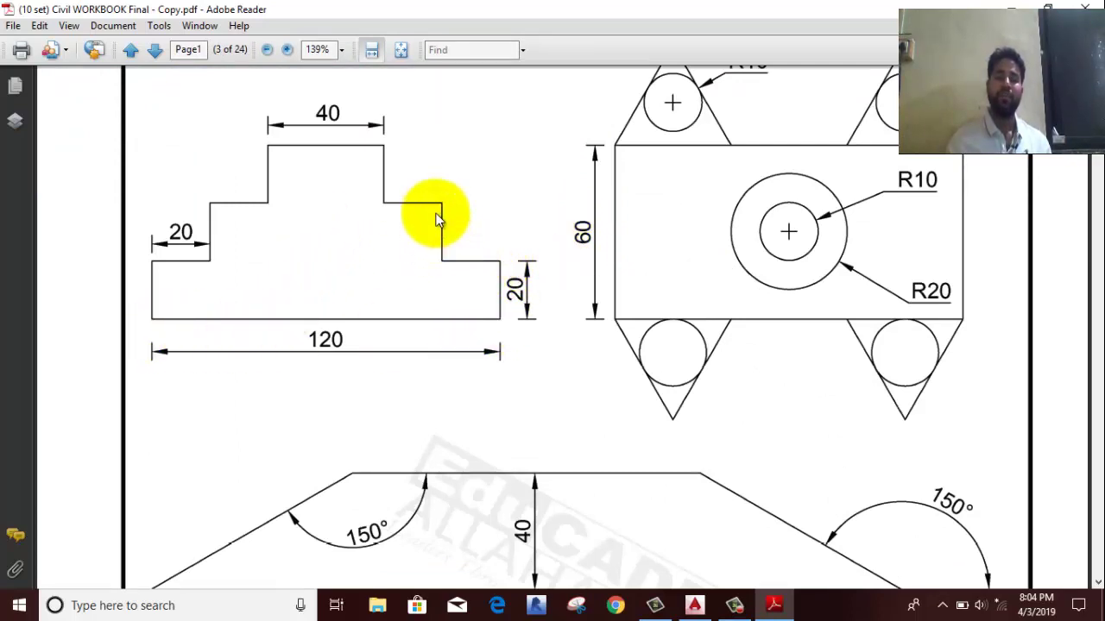
pyautogui.scroll(2, 566, 393)
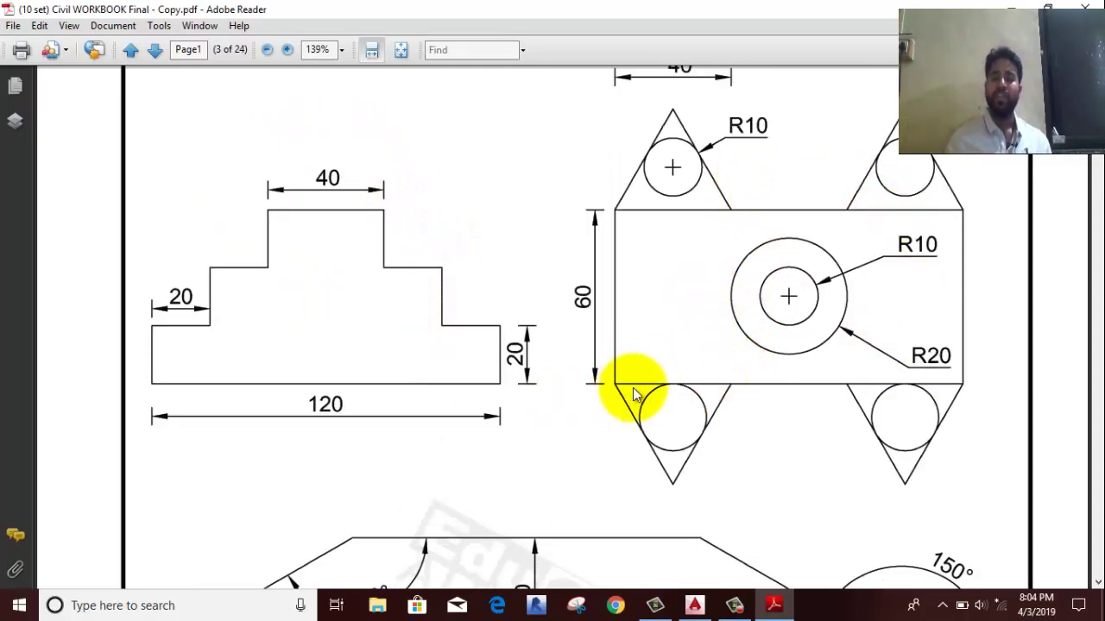
pyautogui.scroll(2, 834, 395)
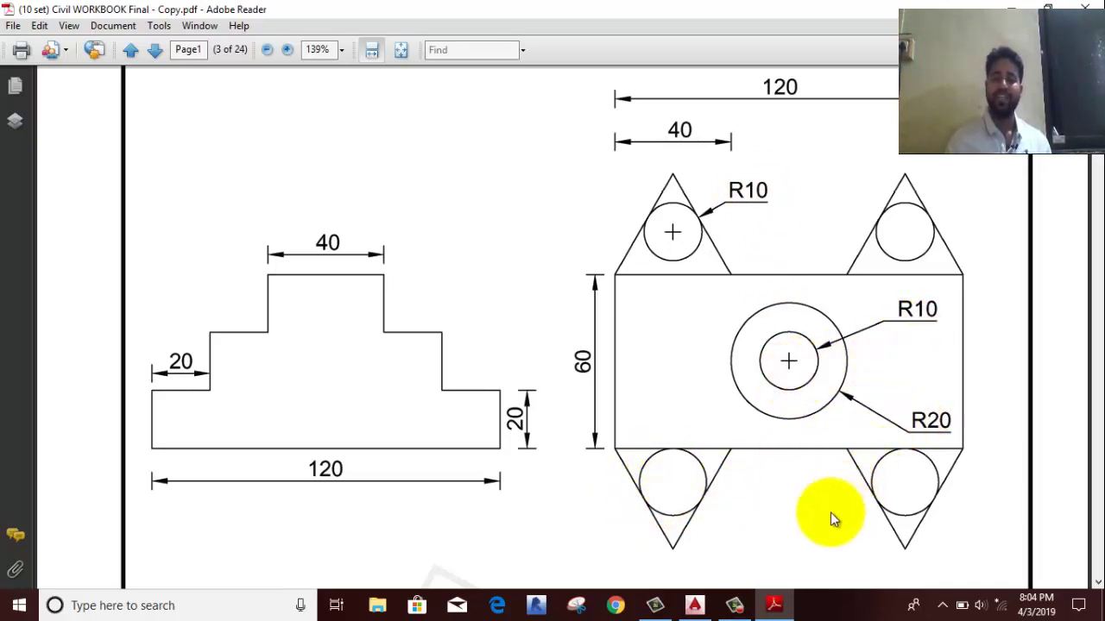
pyautogui.click(704, 607)
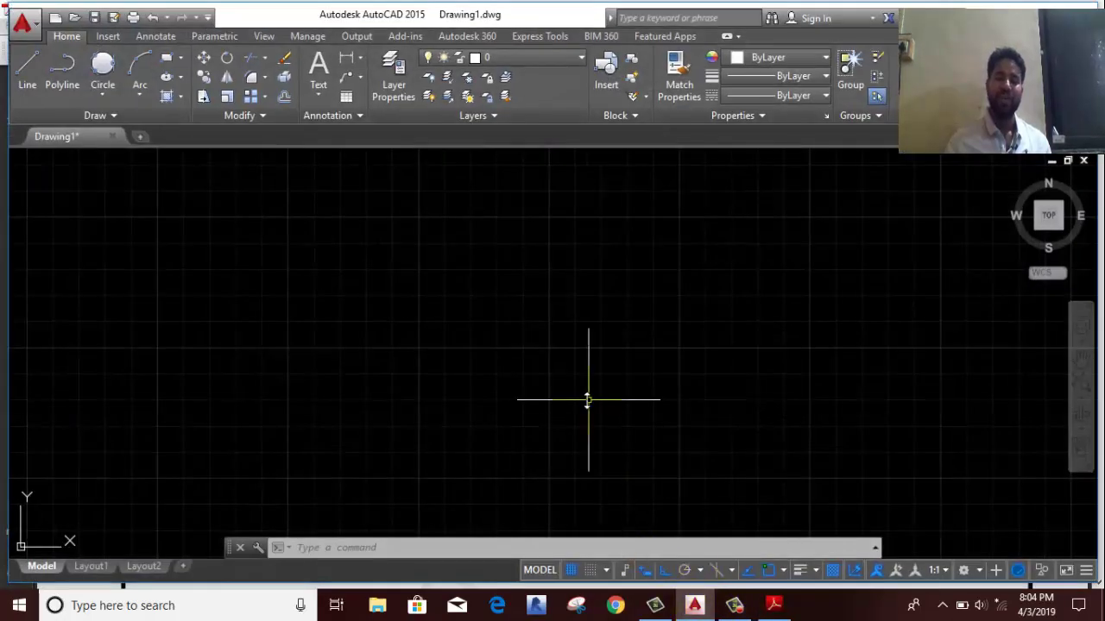
# - Draw a 120-unit horizontal line, undoing a mistaken 12-unit segment
pyautogui.click(25, 75)
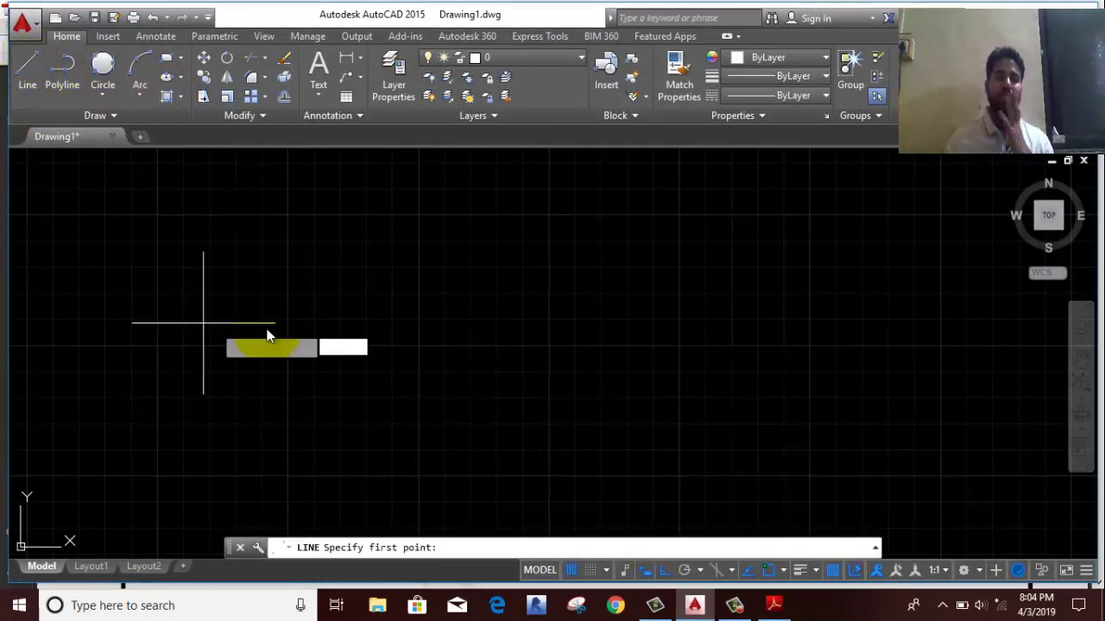
pyautogui.click(247, 437)
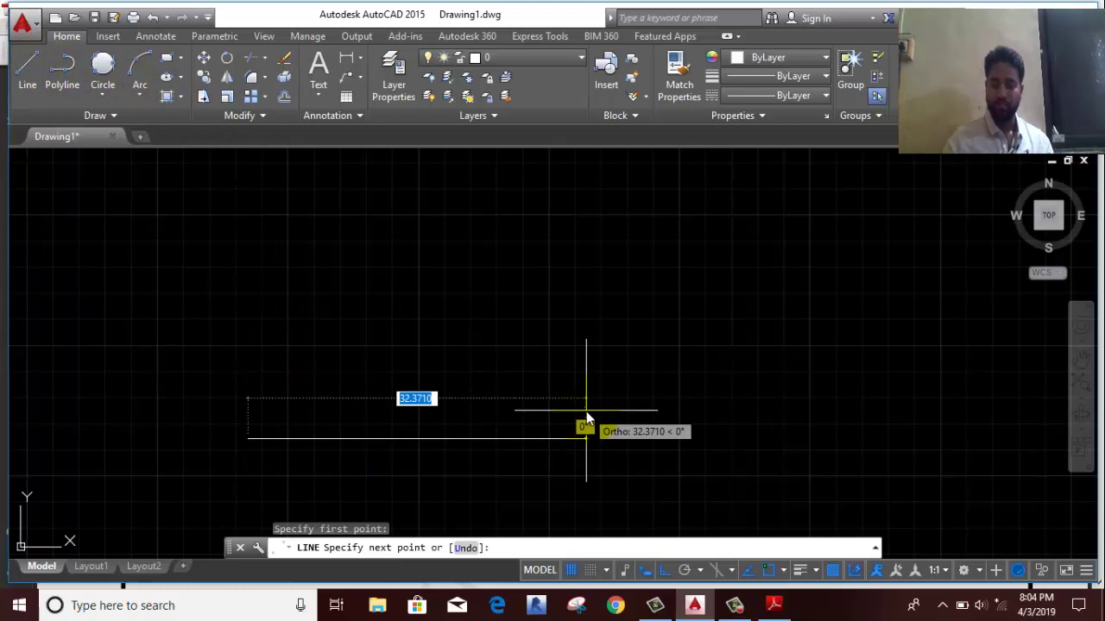
pyautogui.write('12')
pyautogui.press('Return')
pyautogui.hotkey('ctrl', 'z')
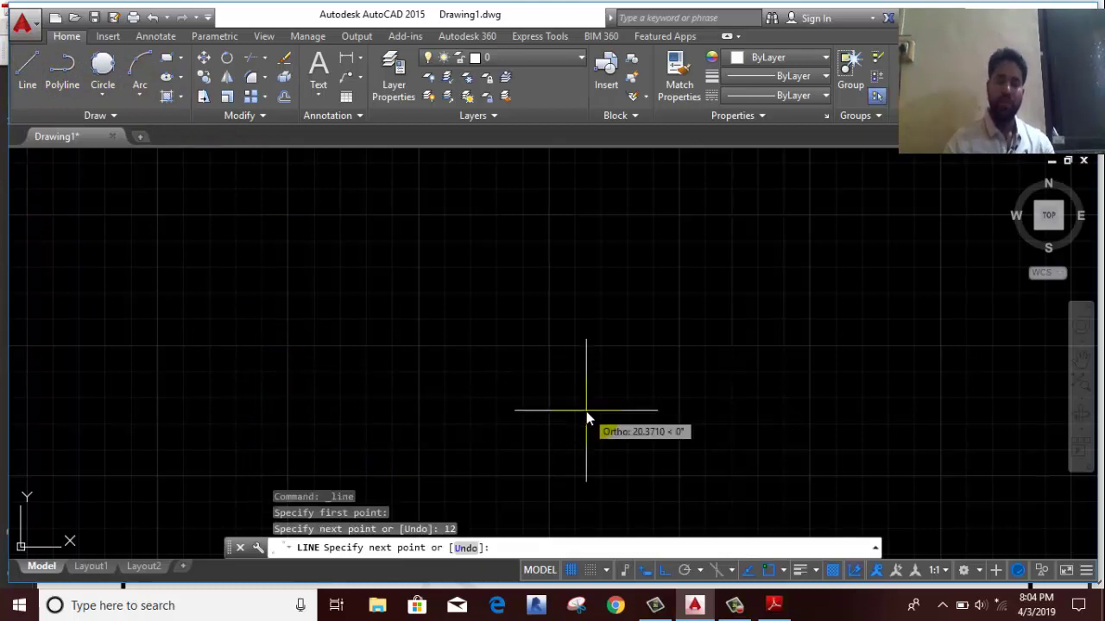
pyautogui.write('120')
pyautogui.press('Return')
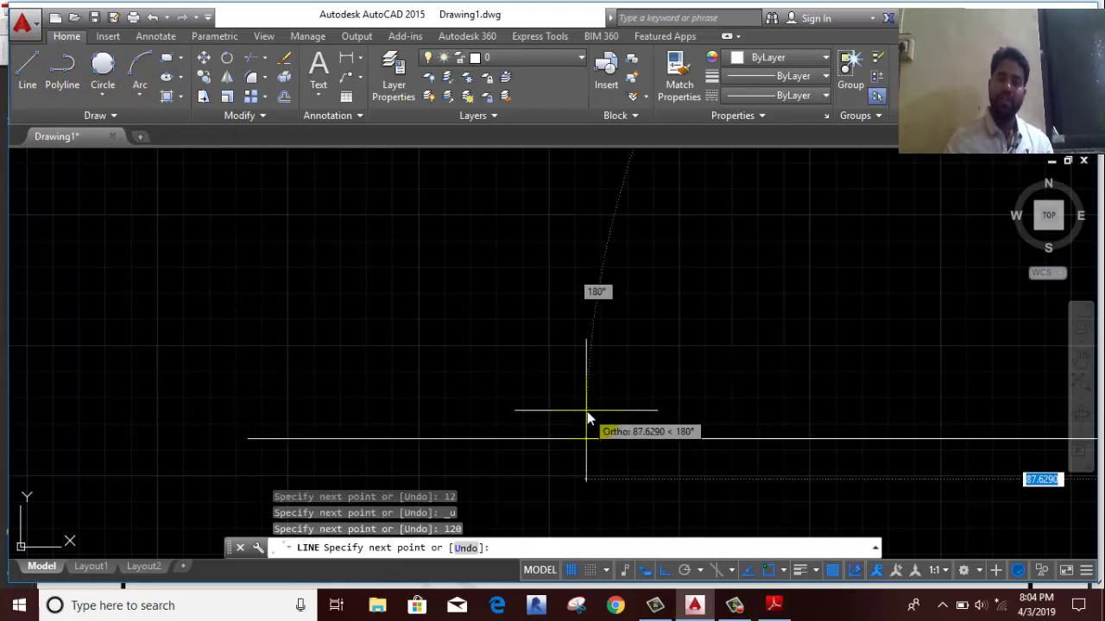
pyautogui.rightClick(722, 283)
pyautogui.click(752, 294)
pyautogui.write('re')
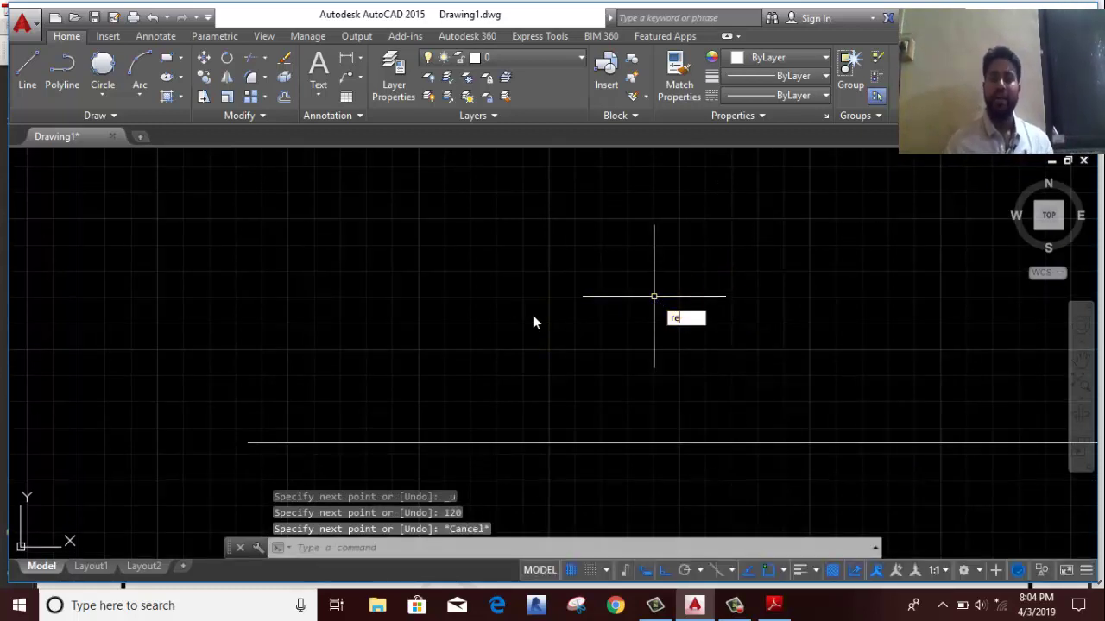
# - Regenerate the drawing and frame the new line close up
pyautogui.press('Return')
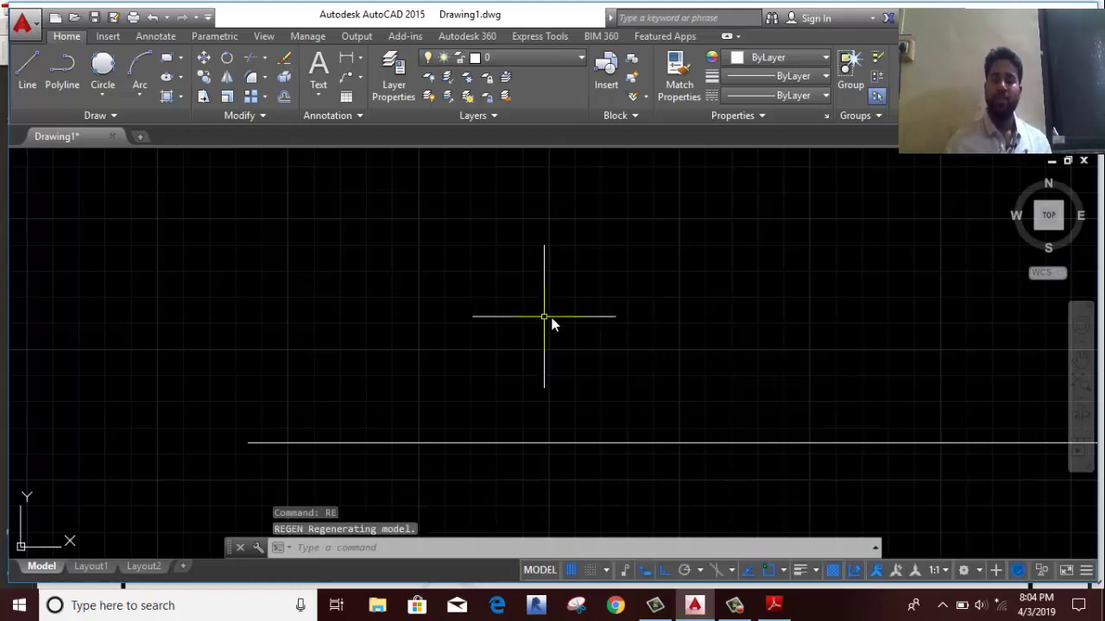
pyautogui.scroll(-3, 594, 283)
pyautogui.moveTo(595, 278); pyautogui.dragTo(388, 308, button='middle')
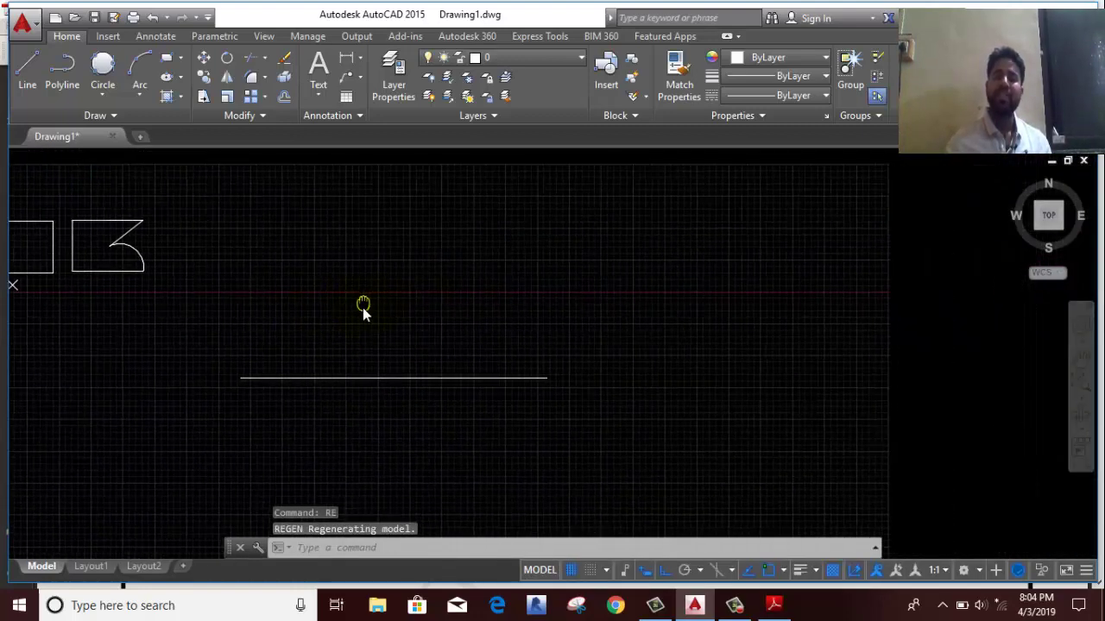
pyautogui.scroll(-5, 400, 298)
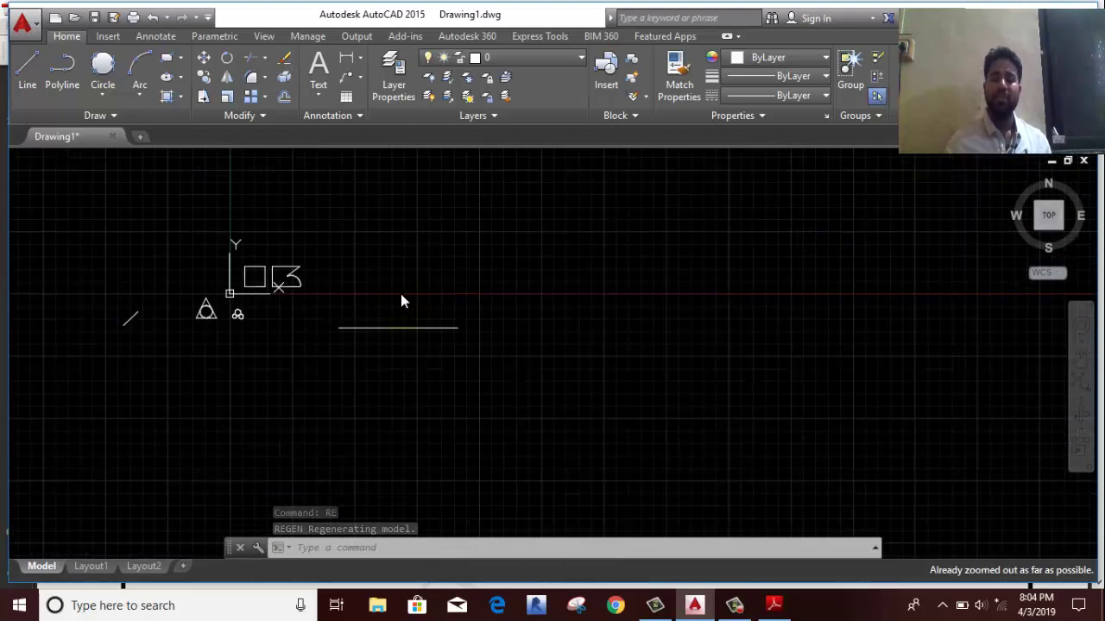
pyautogui.scroll(5, 401, 298)
pyautogui.moveTo(306, 268); pyautogui.dragTo(295, 294, button='middle')
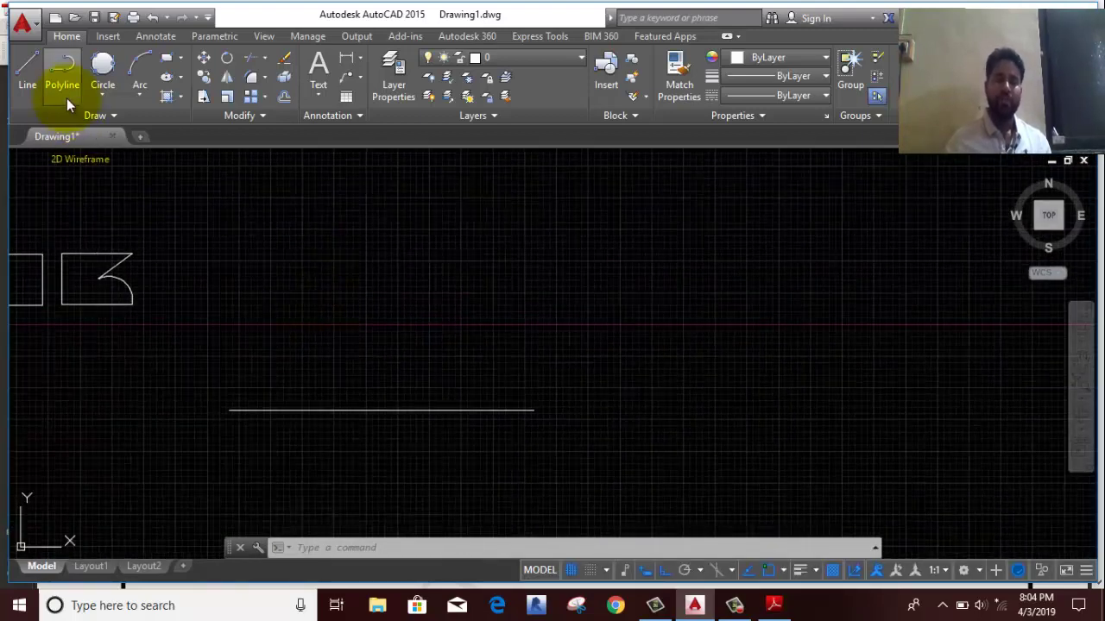
# - Complete a 120 by 60 rectangle on the base line
pyautogui.click(30, 84)
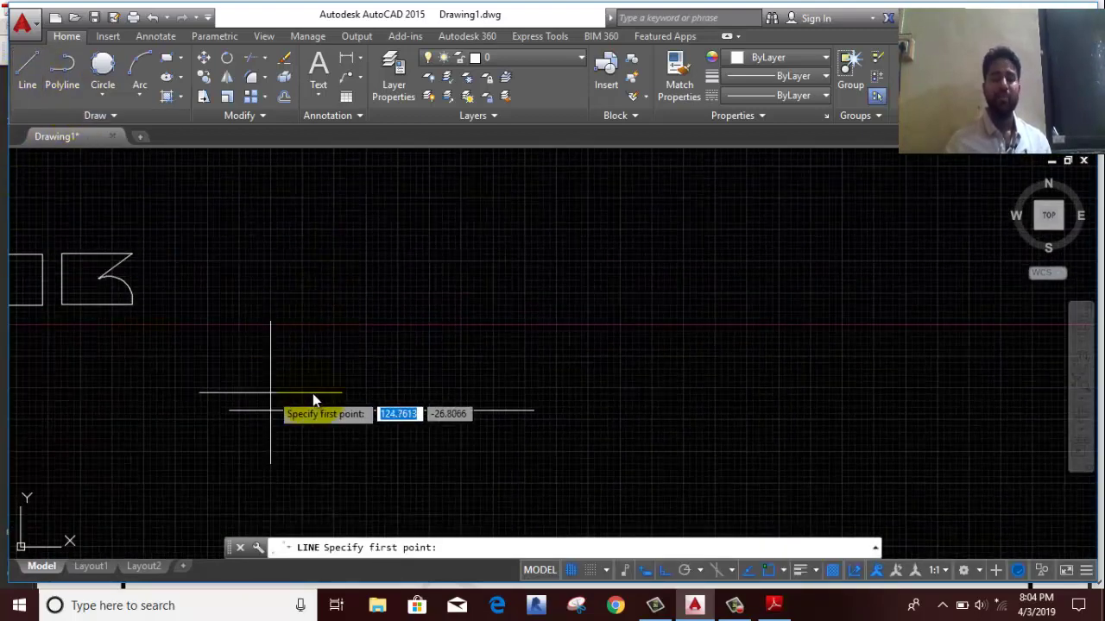
pyautogui.click(534, 412)
pyautogui.write('60')
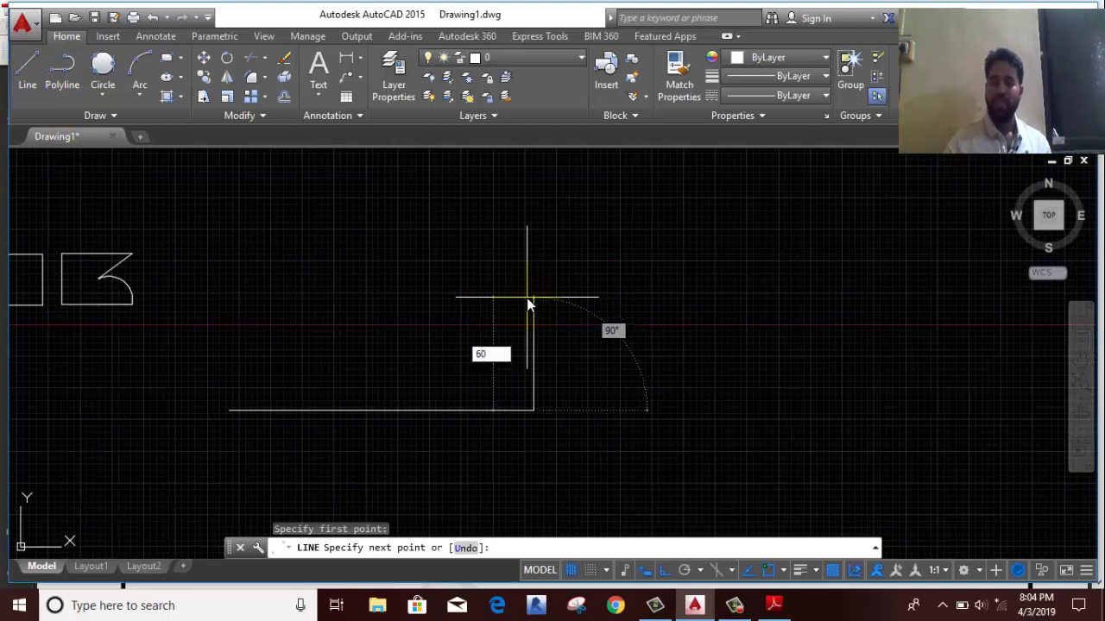
pyautogui.press('Return')
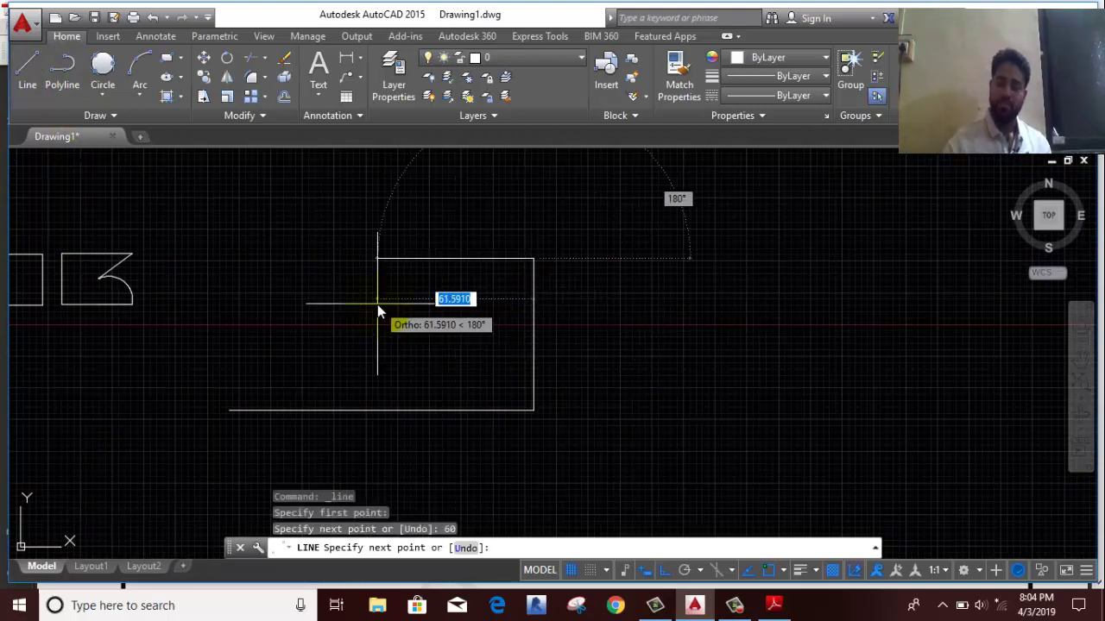
pyautogui.press('Return')
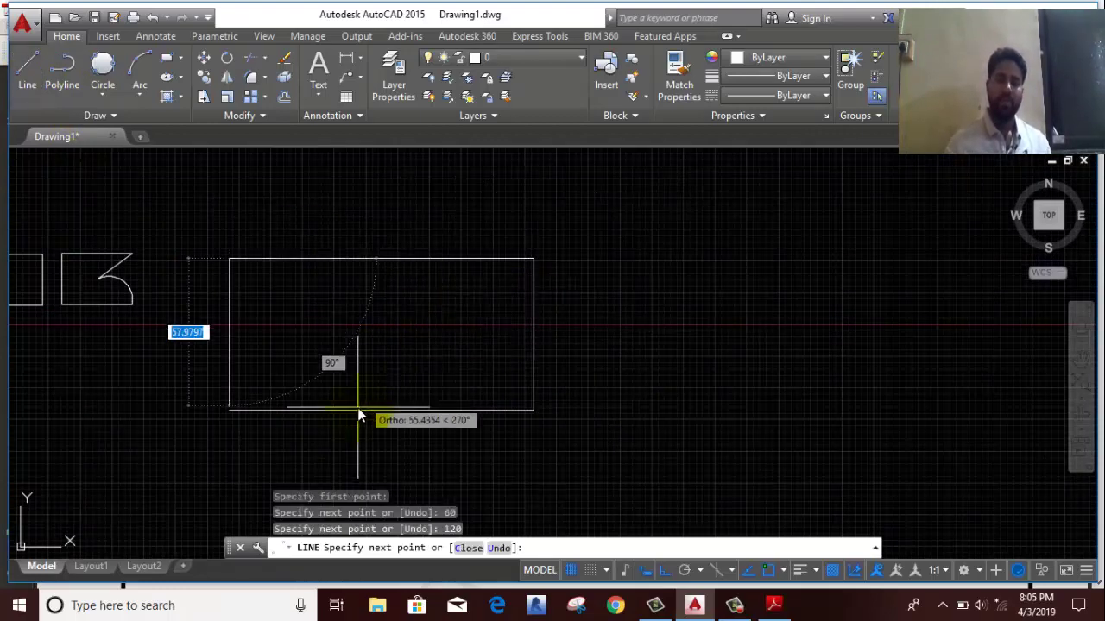
pyautogui.click(229, 421)
pyautogui.press('Down')
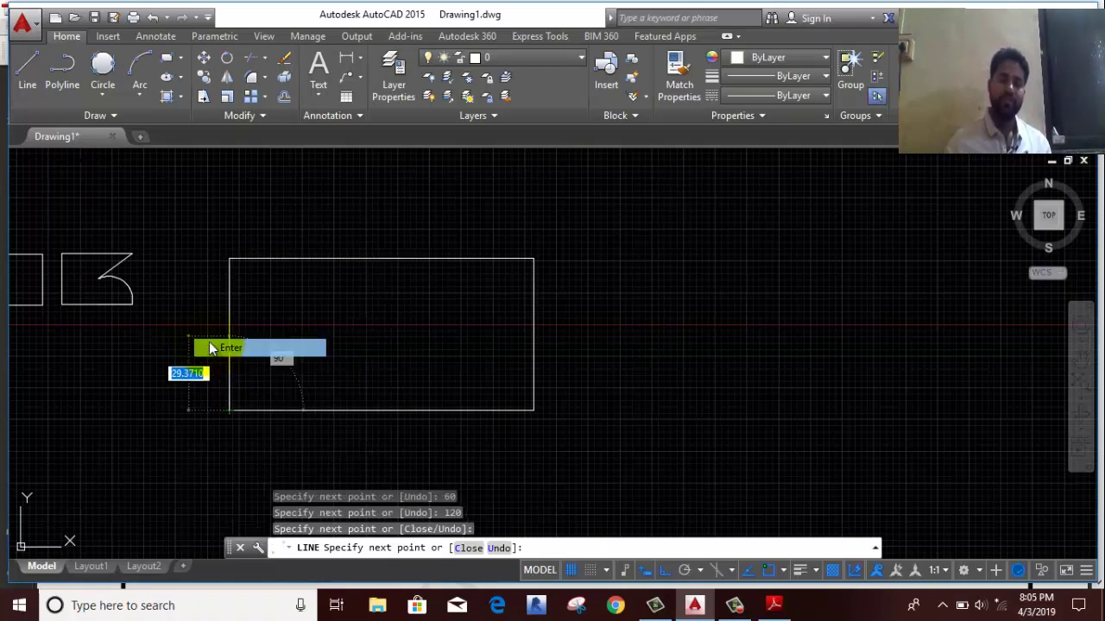
pyautogui.press('Return')
# - Draw a 40x40 square on the rectangle's top-left corner with a diagonal to its top middle
pyautogui.click(27, 84)
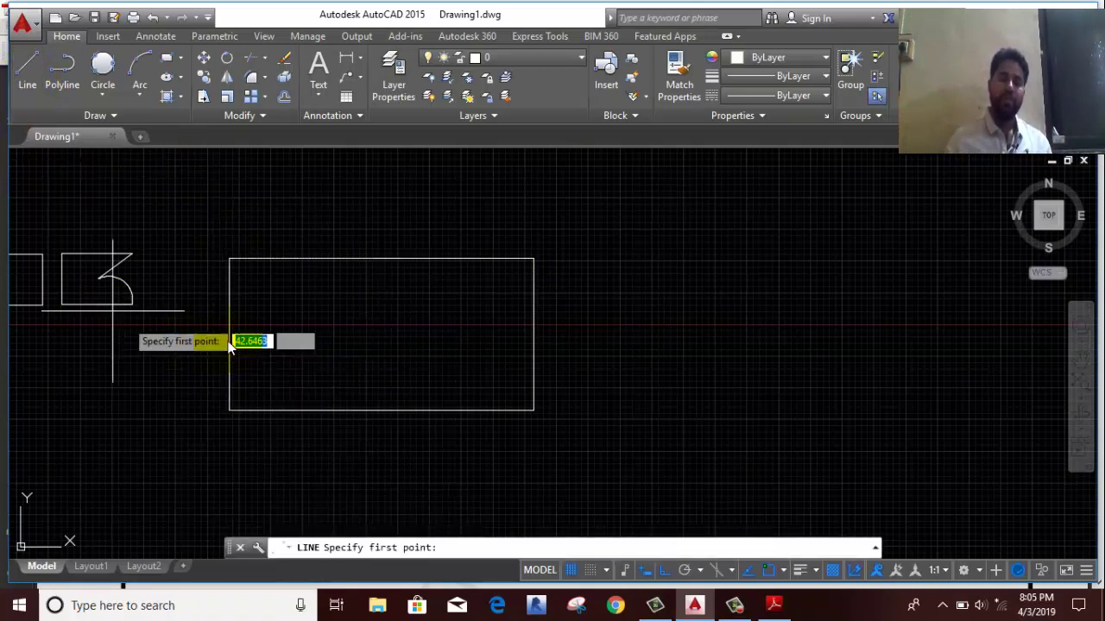
pyautogui.click(228, 258)
pyautogui.write('40')
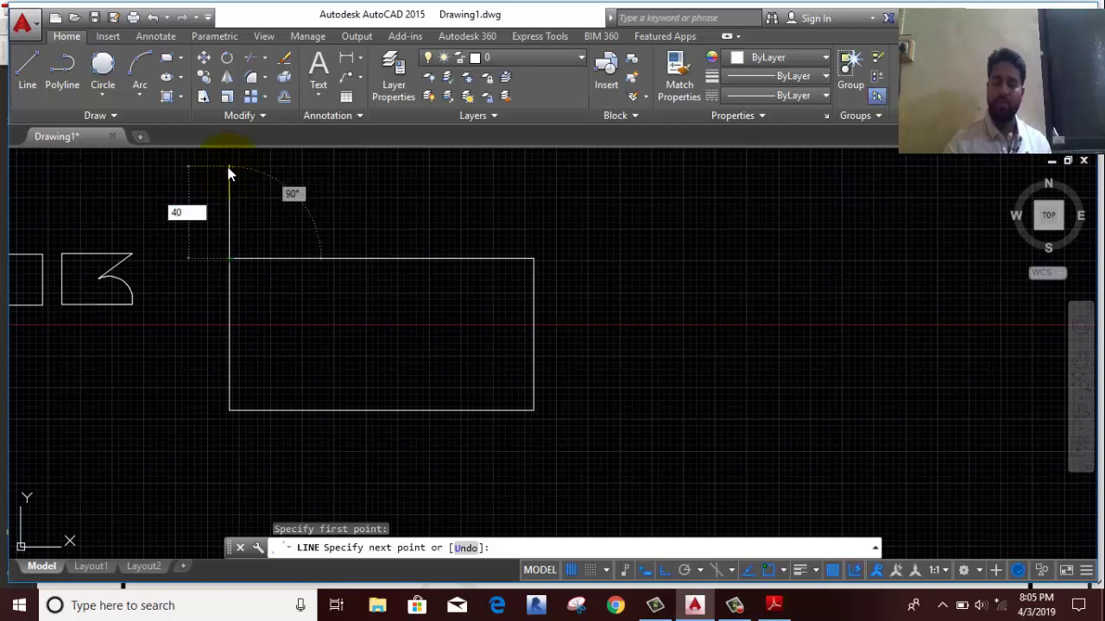
pyautogui.press('Return')
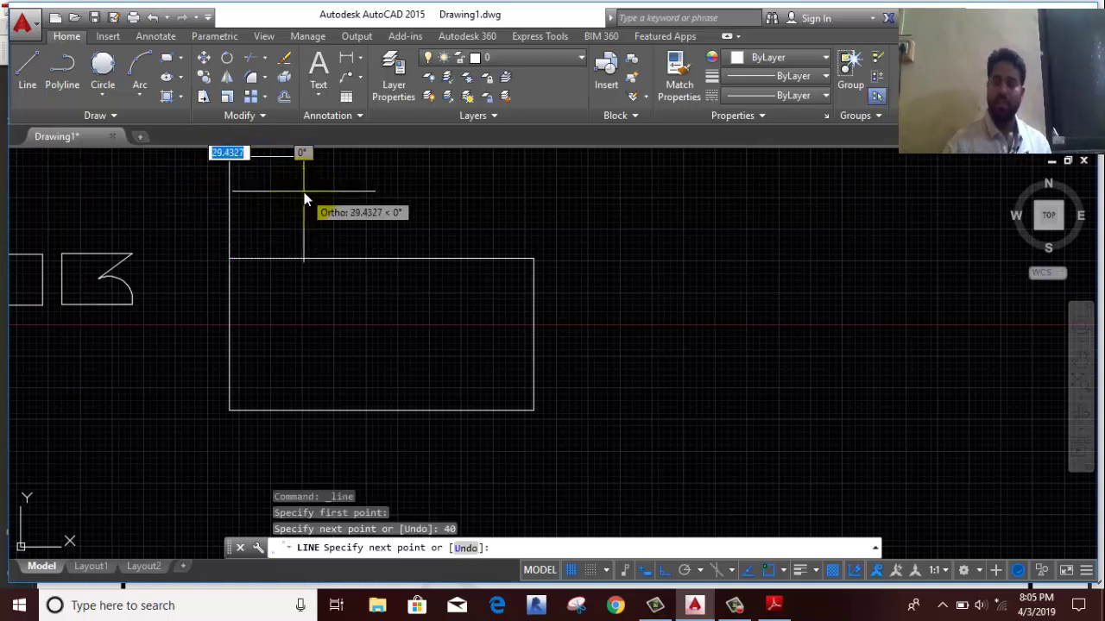
pyautogui.press('Return')
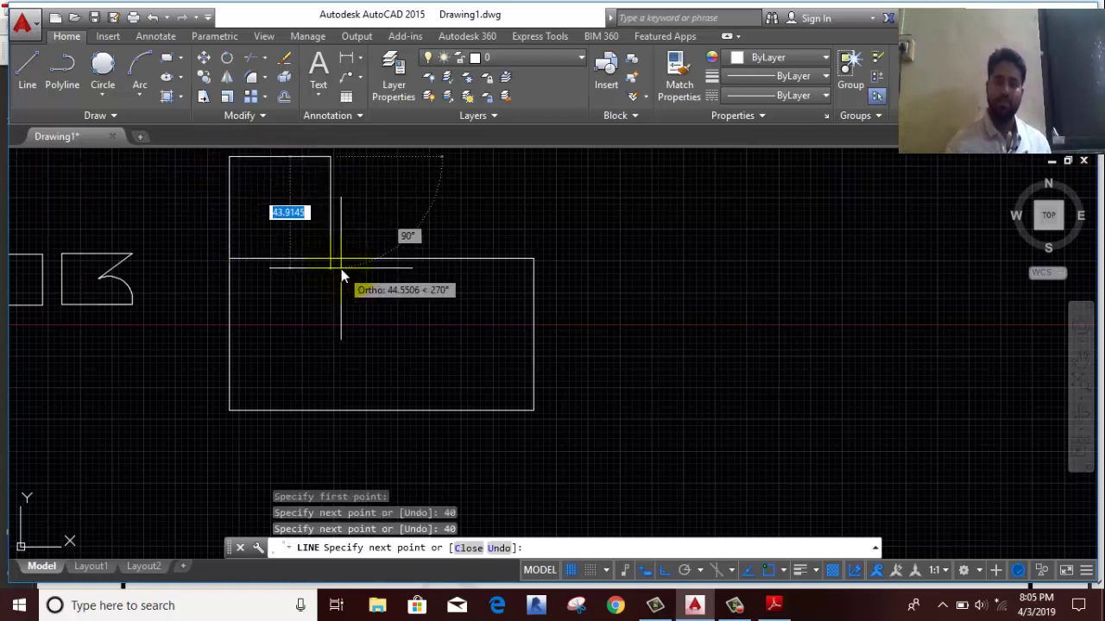
pyautogui.click(330, 259)
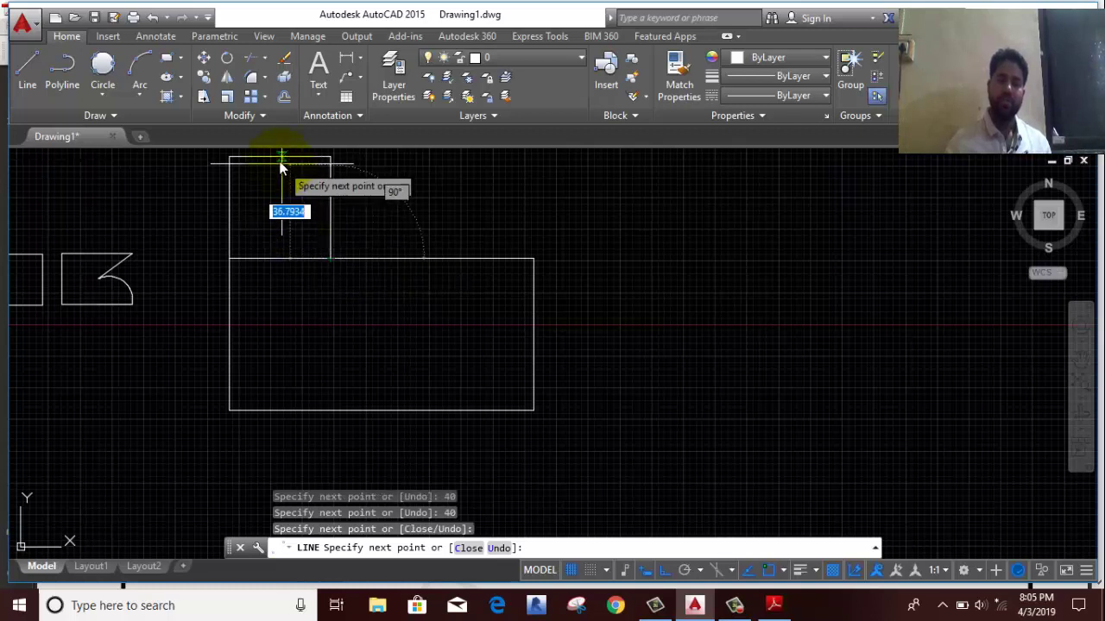
pyautogui.click(279, 158)
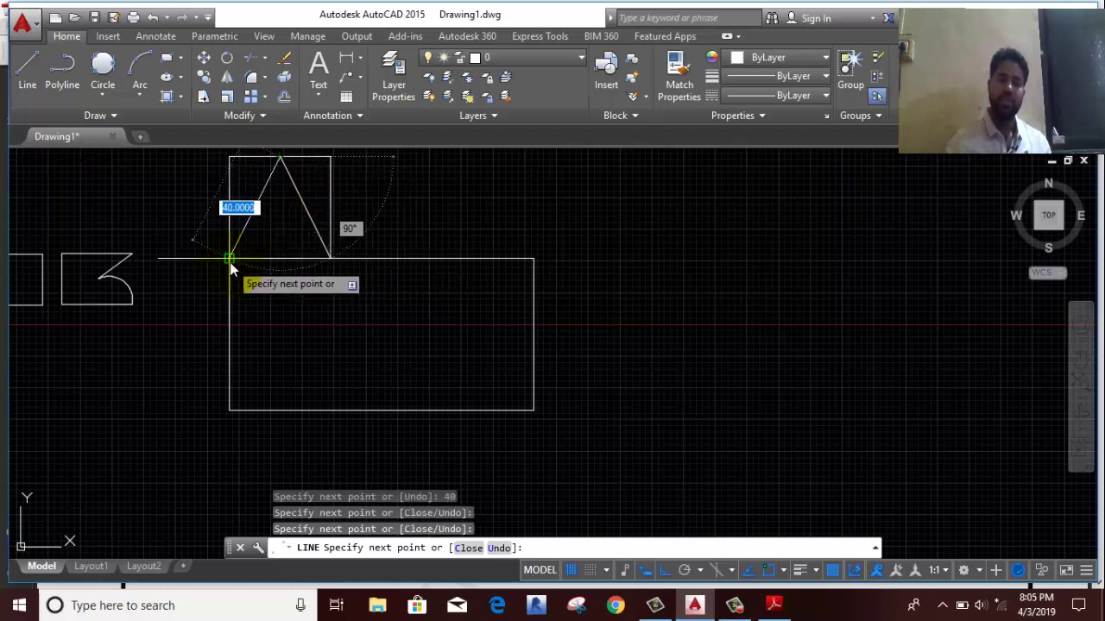
pyautogui.rightClick(219, 248)
pyautogui.click(233, 260)
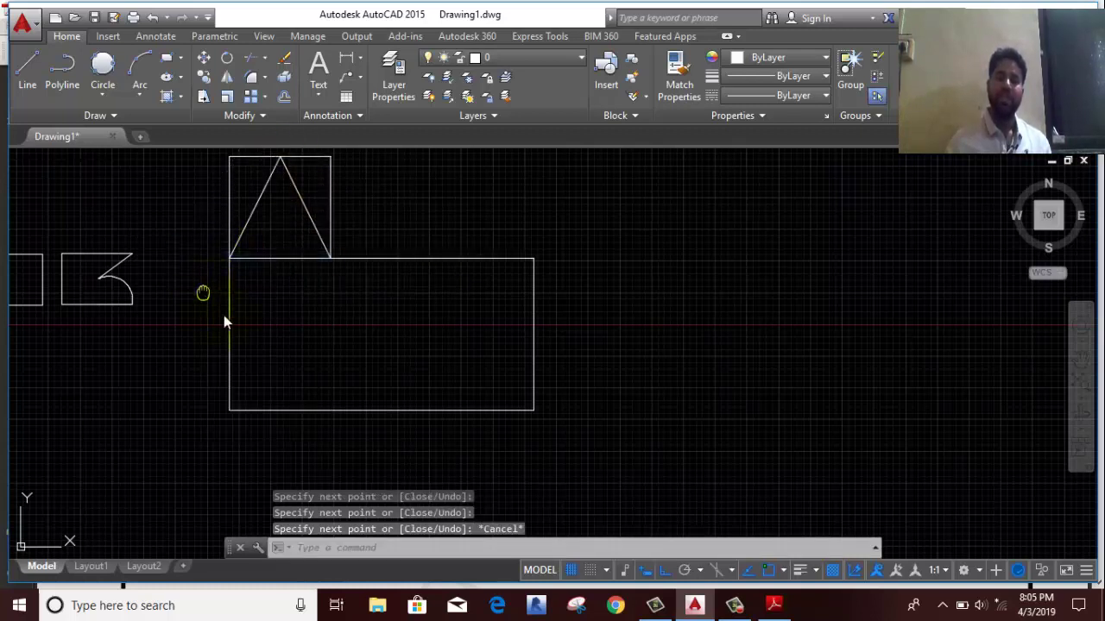
# - Erase the square's helper sides, then select the triangle's two sides
pyautogui.moveTo(204, 293); pyautogui.dragTo(265, 362, button='middle')
pyautogui.click(397, 198)
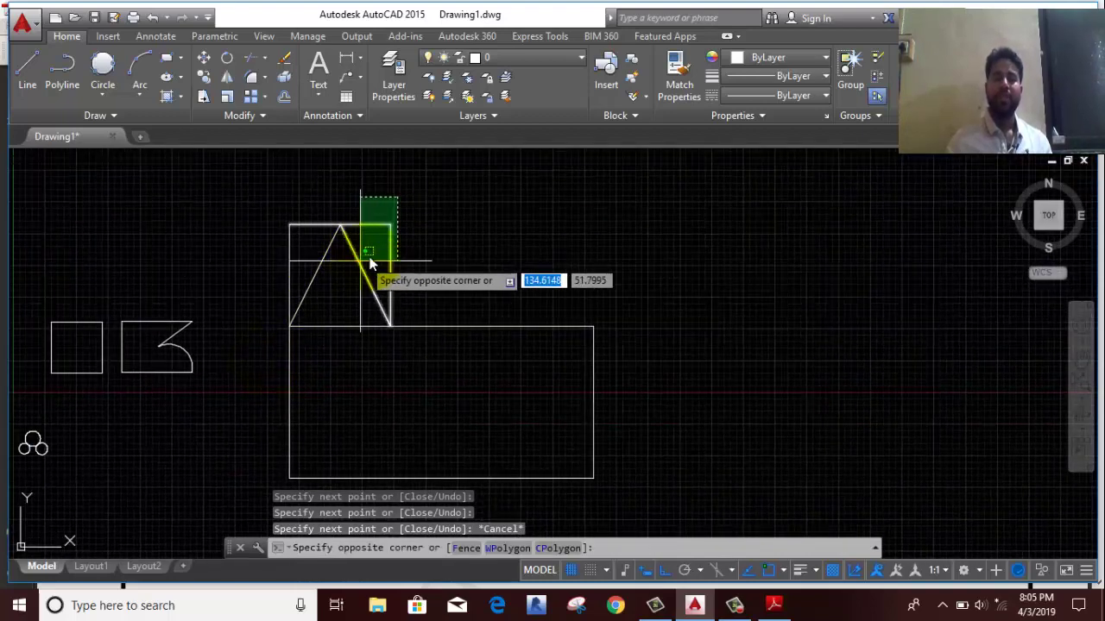
pyautogui.click(368, 252)
pyautogui.click(303, 234)
pyautogui.click(238, 248)
pyautogui.rightClick(238, 250)
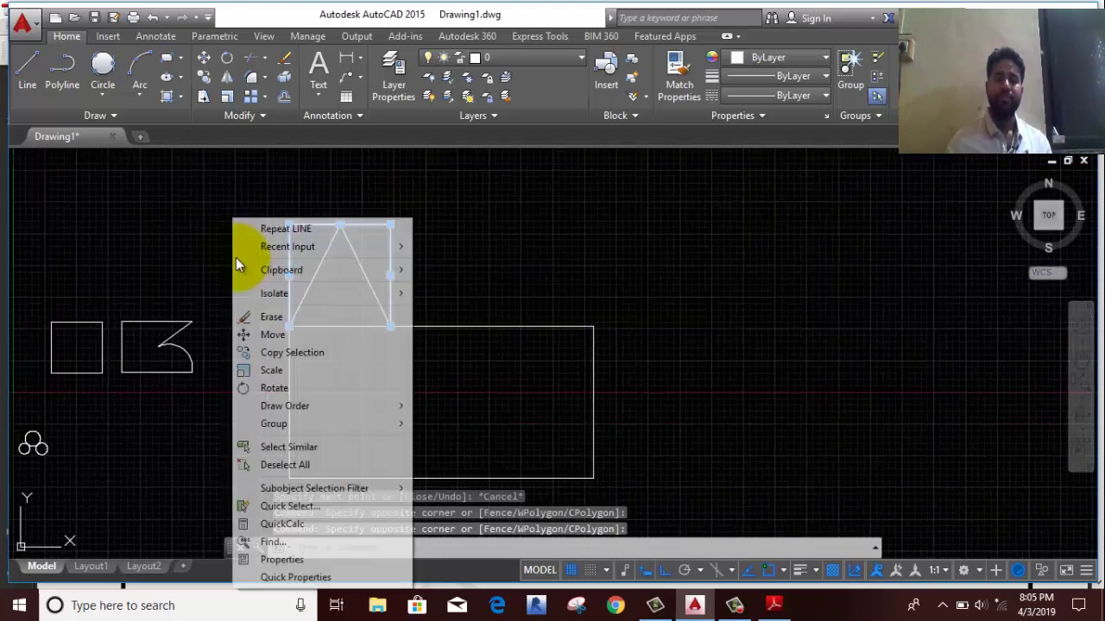
pyautogui.click(267, 316)
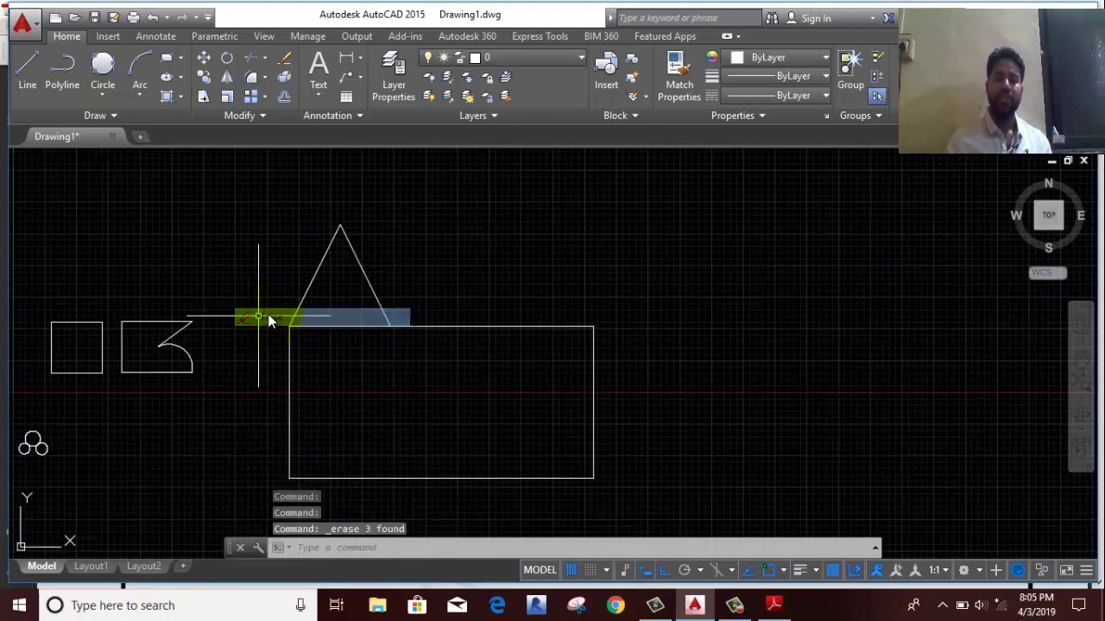
pyautogui.click(414, 231)
pyautogui.click(281, 265)
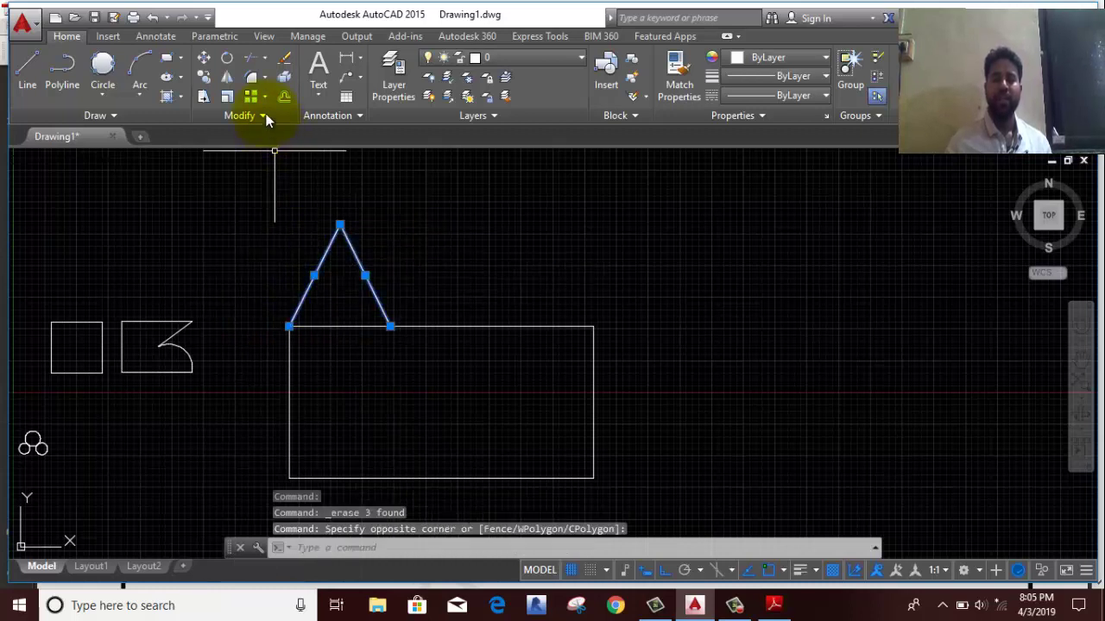
# - Copy the top triangle to the rectangle's top-right corner
pyautogui.click(205, 78)
pyautogui.click(391, 327)
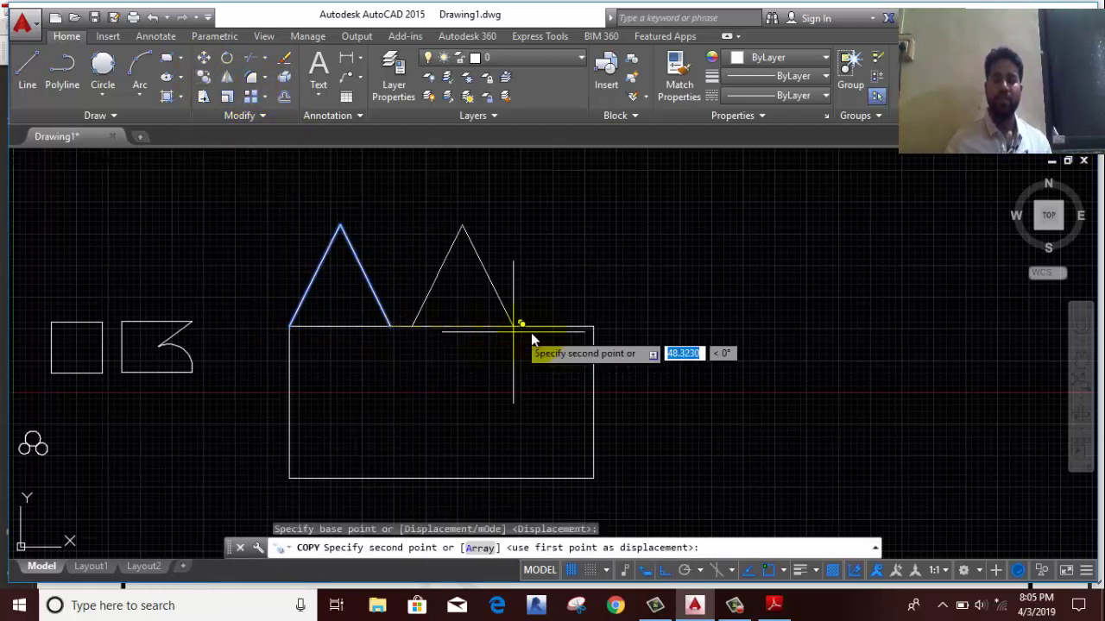
pyautogui.click(594, 327)
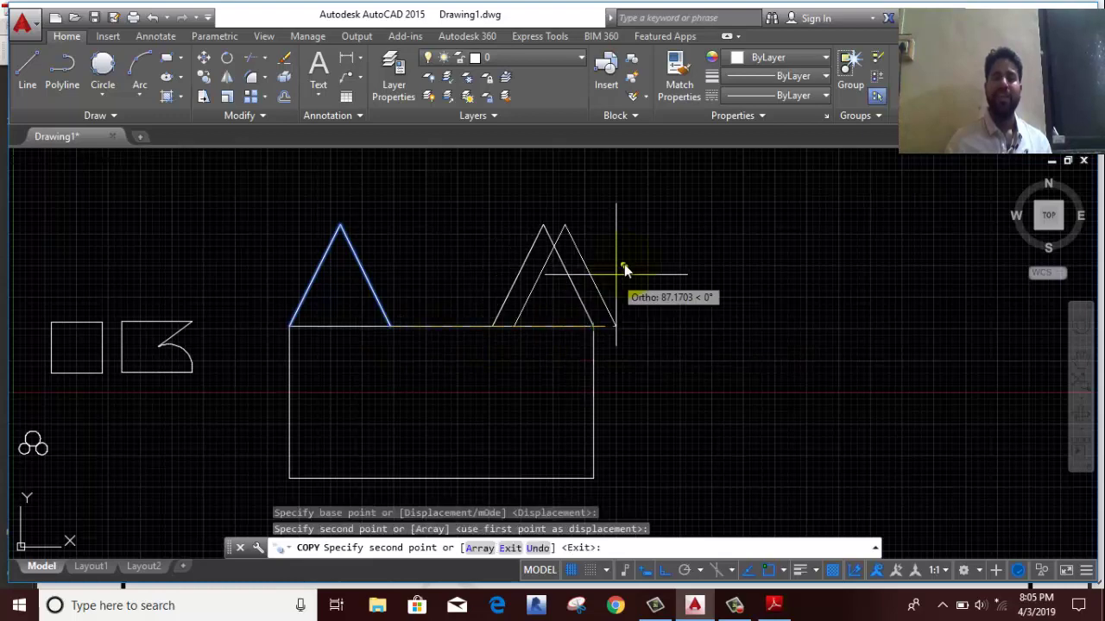
pyautogui.rightClick(625, 270)
pyautogui.click(645, 278)
pyautogui.moveTo(618, 434)
pyautogui.mouseDown(button='middle')
pyautogui.moveTo(632, 351)
pyautogui.moveTo(627, 385)
pyautogui.moveTo(621, 378)
pyautogui.mouseUp(button='middle')
pyautogui.scroll(-2, 632, 351)
# - Draw a 40-unit helper square below the bottom-left corner, with diagonals forming a V lug
pyautogui.click(28, 74)
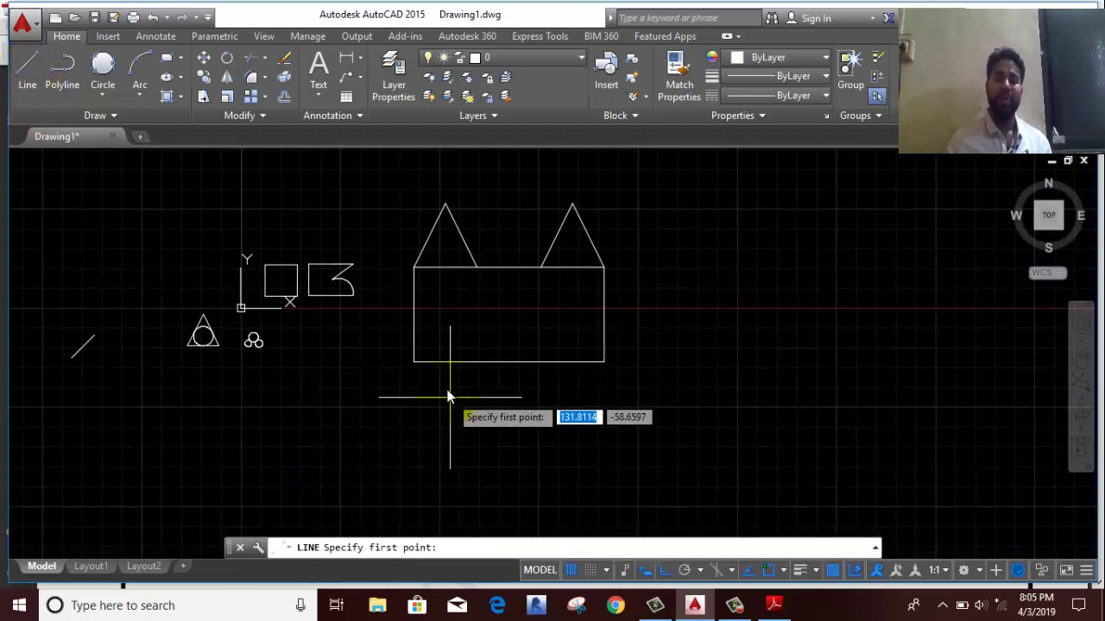
pyautogui.click(414, 362)
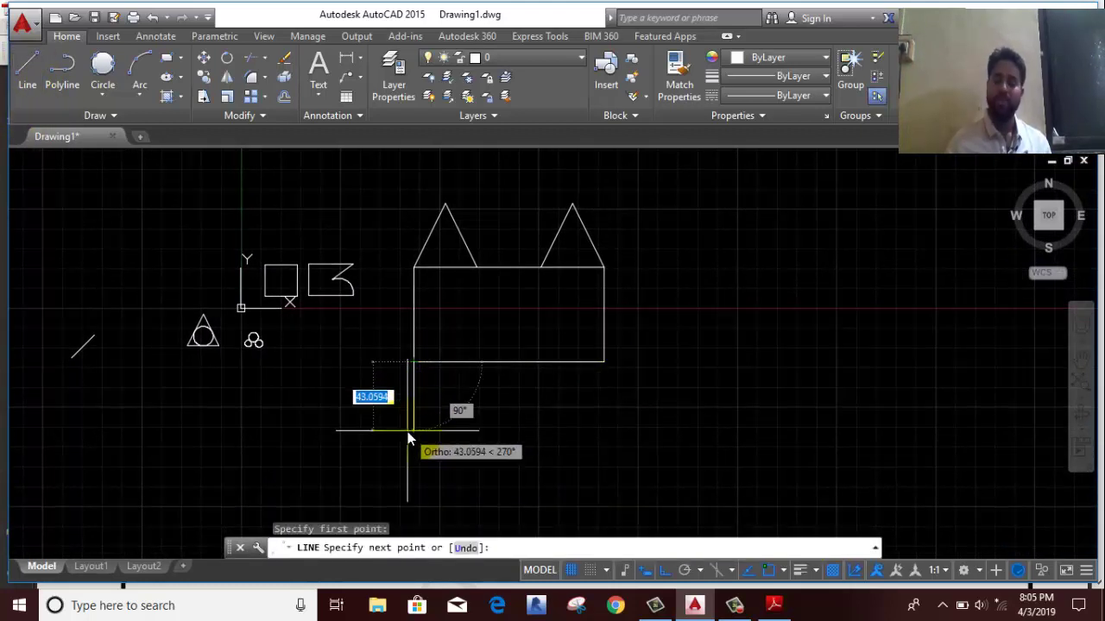
pyautogui.press('Return')
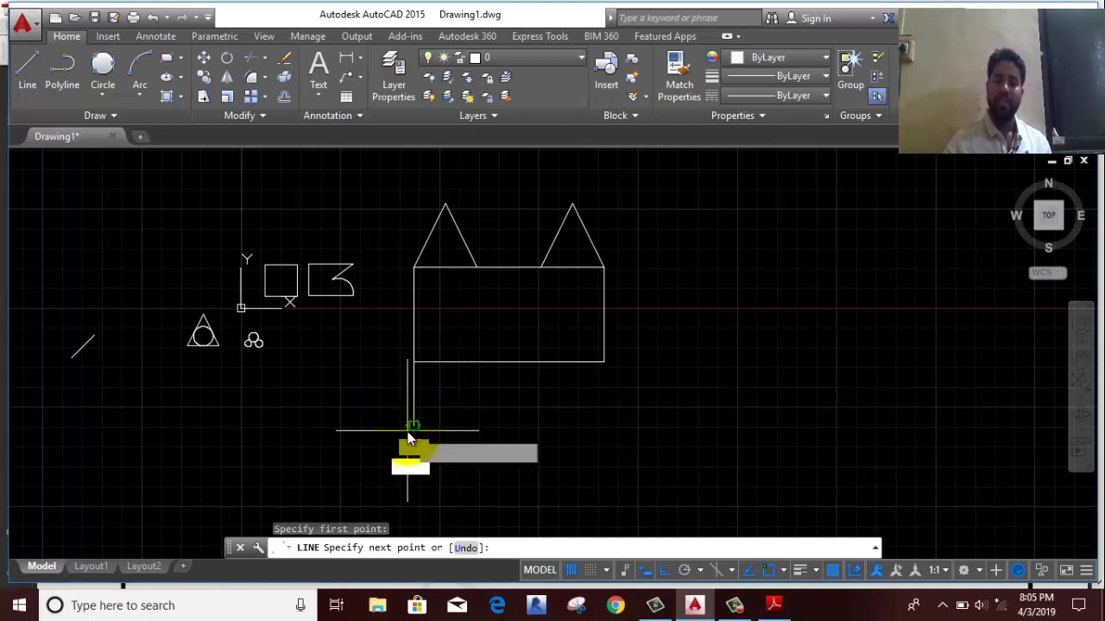
pyautogui.write('40')
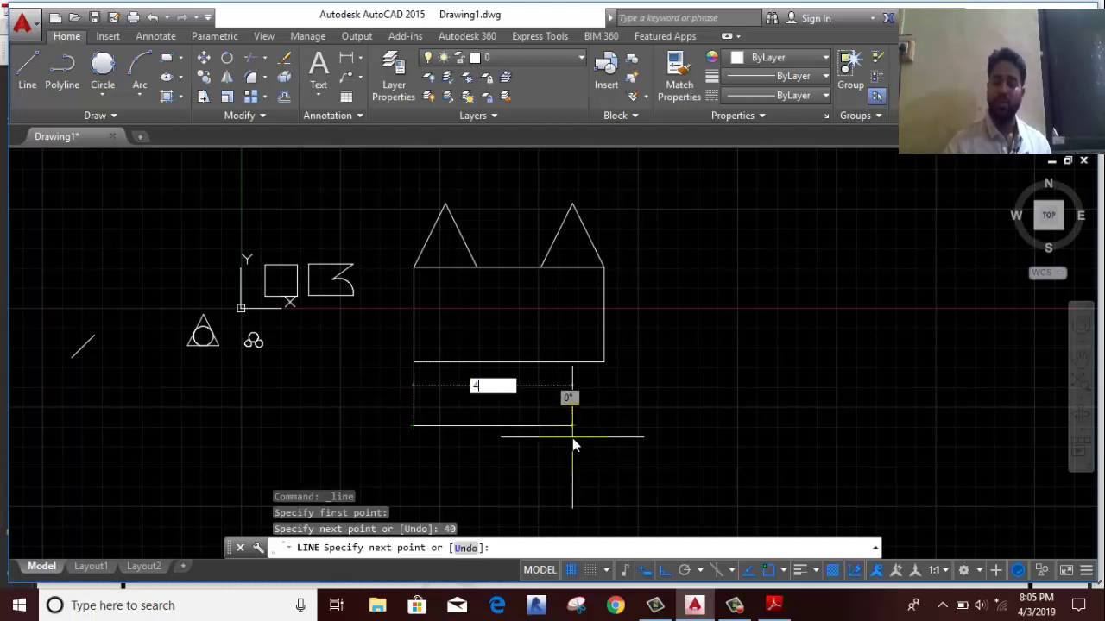
pyautogui.press('Return')
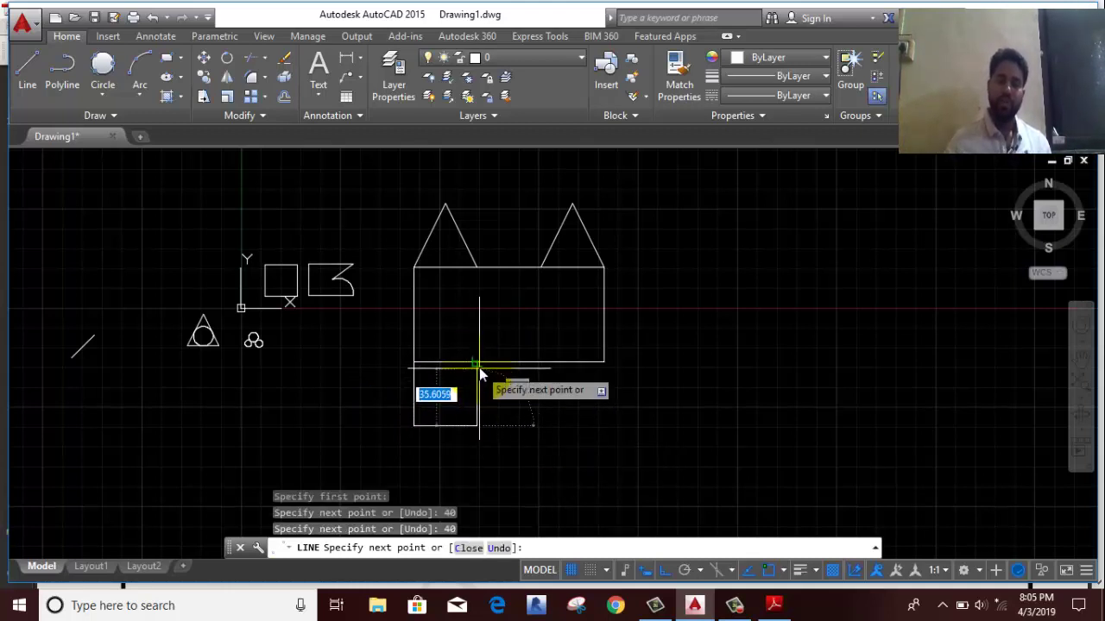
pyautogui.click(478, 365)
pyautogui.click(449, 426)
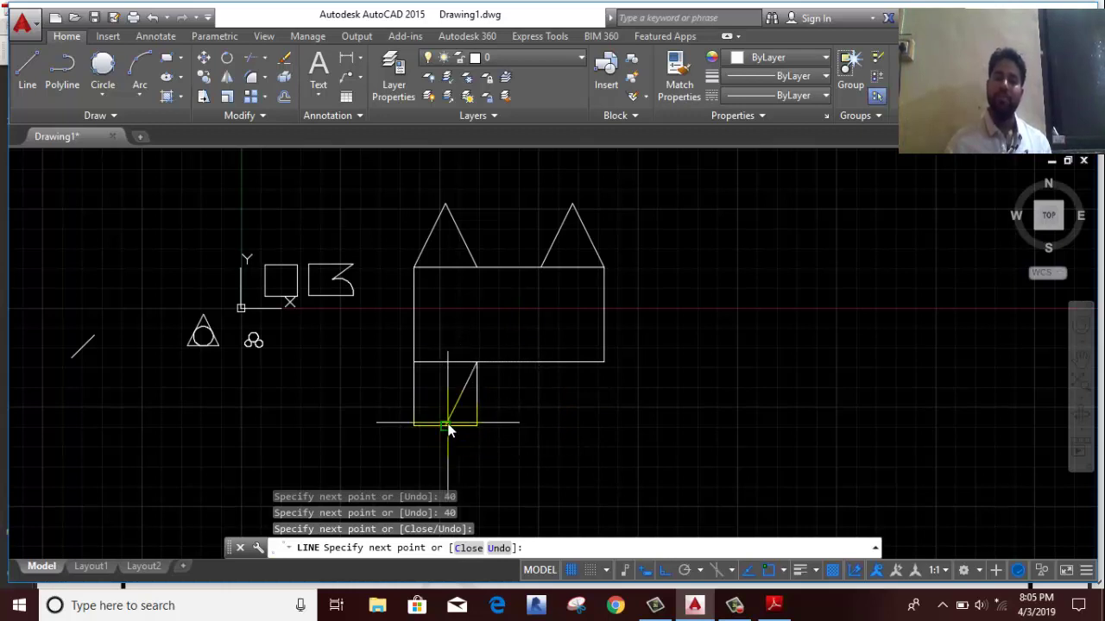
pyautogui.rightClick(372, 326)
pyautogui.click(401, 333)
# - Erase the three helper sides of the lower square, leaving only the V lug
pyautogui.scroll(2, 450, 423)
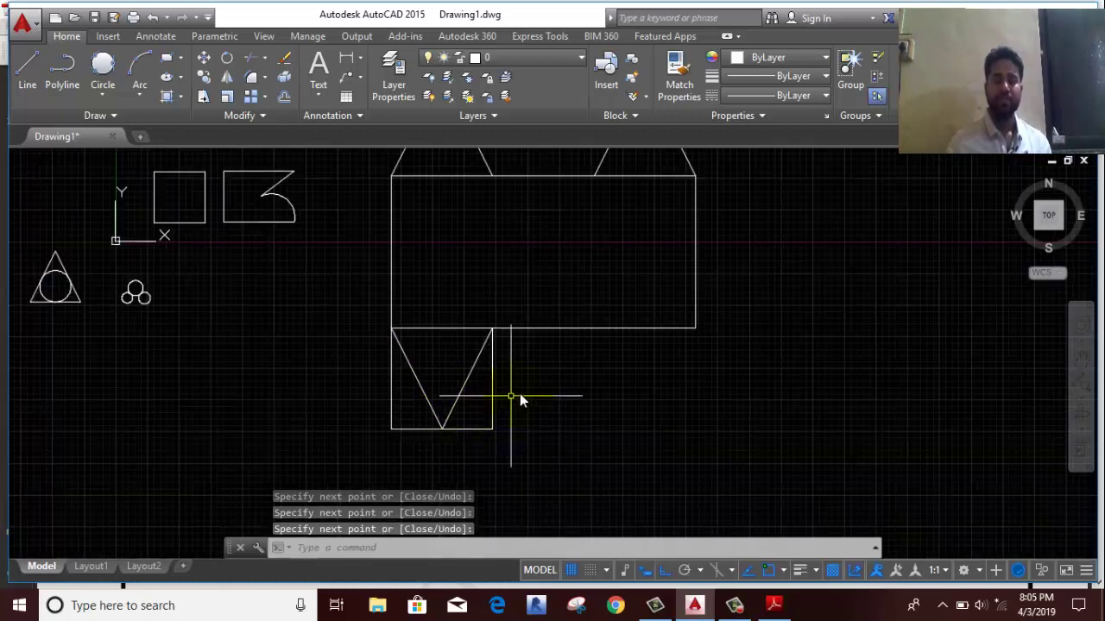
pyautogui.click(519, 393)
pyautogui.click(485, 457)
pyautogui.click(393, 426)
pyautogui.click(320, 406)
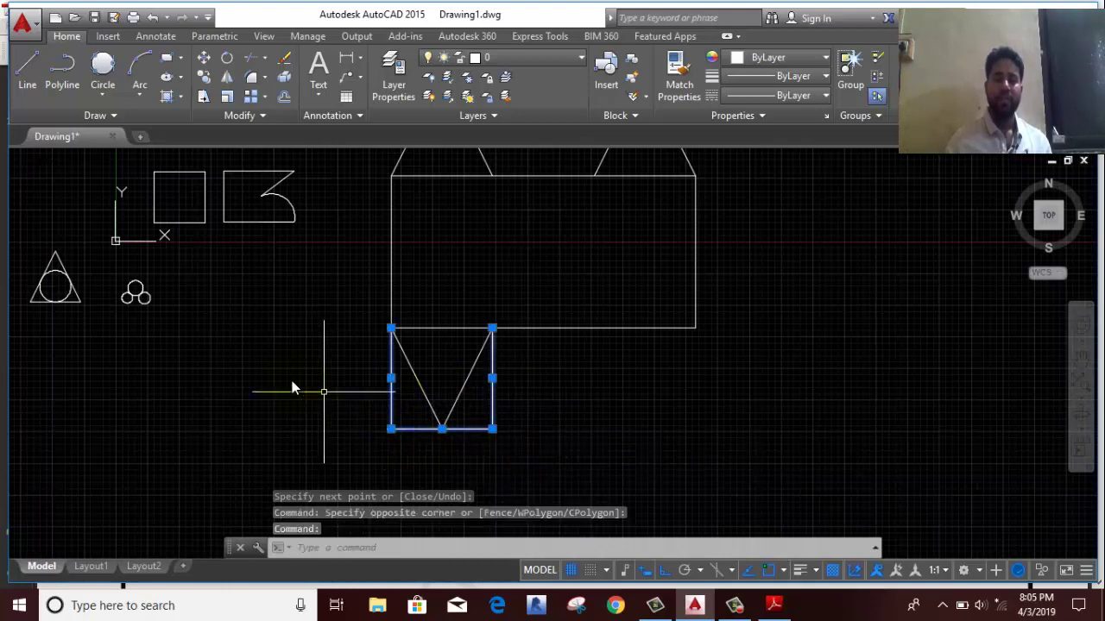
pyautogui.rightClick(291, 386)
pyautogui.click(284, 316)
# - Copy the V lug to the rectangle's bottom-right corner
pyautogui.click(566, 395)
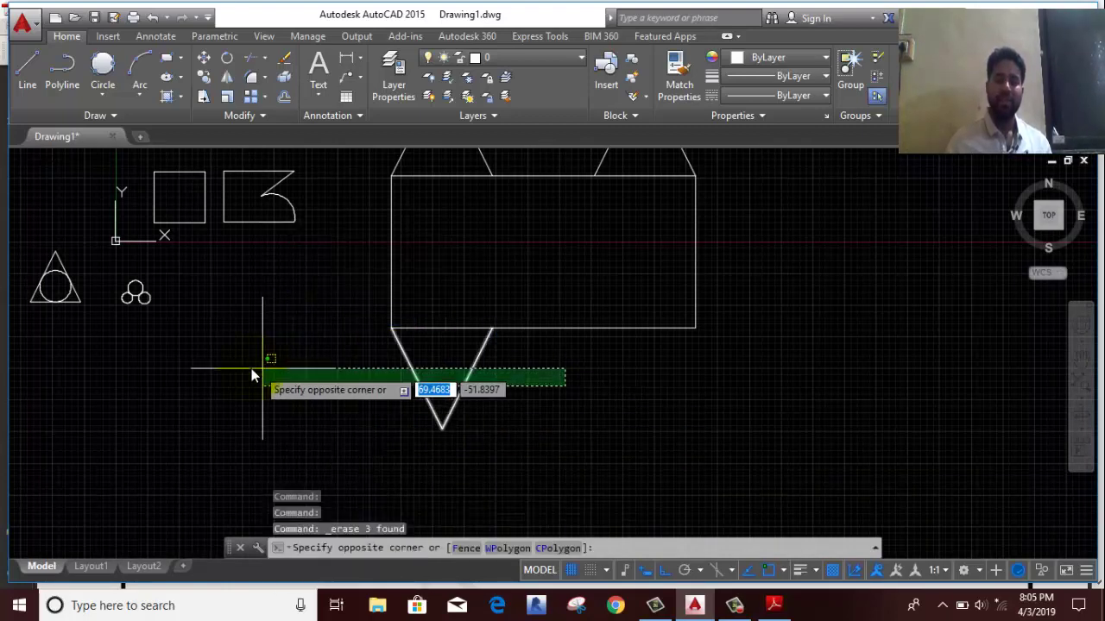
pyautogui.click(251, 369)
pyautogui.moveTo(403, 420); pyautogui.dragTo(266, 449, button='middle')
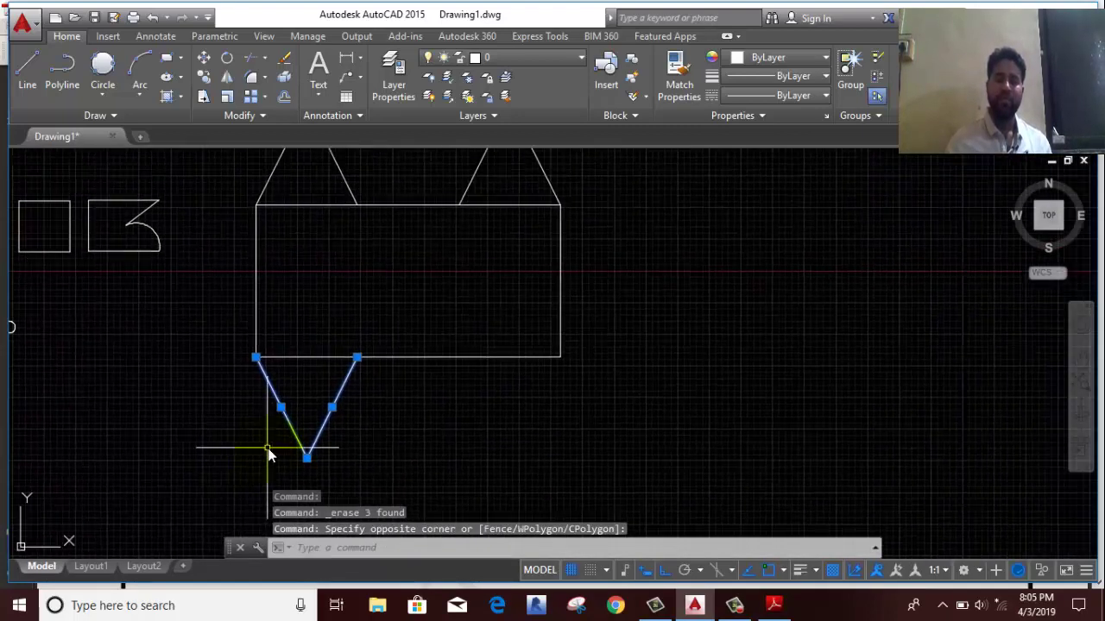
pyautogui.click(204, 76)
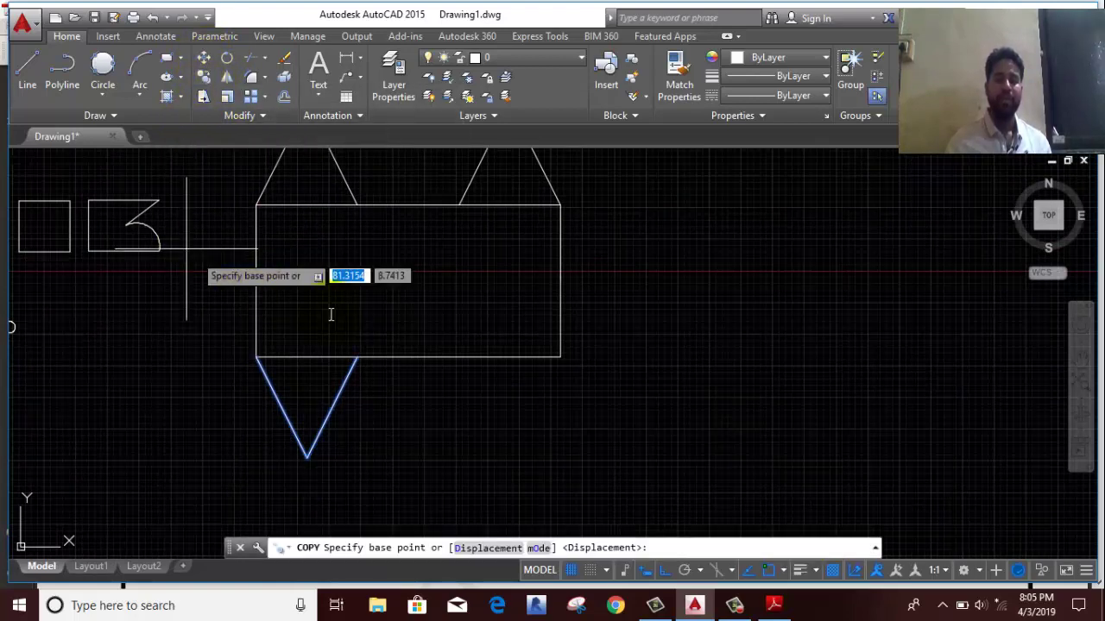
pyautogui.click(358, 357)
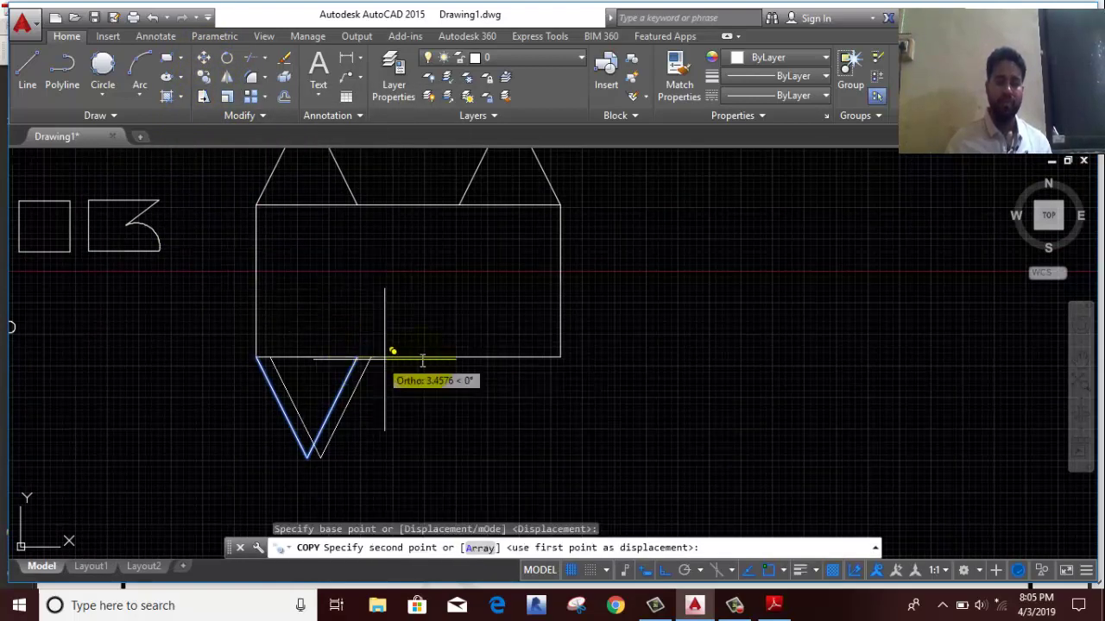
pyautogui.click(559, 356)
pyautogui.rightClick(647, 288)
pyautogui.click(691, 318)
# - Draw radius-10 Tan, Tan, Radius circles inside both top triangles
pyautogui.scroll(-2, 688, 345)
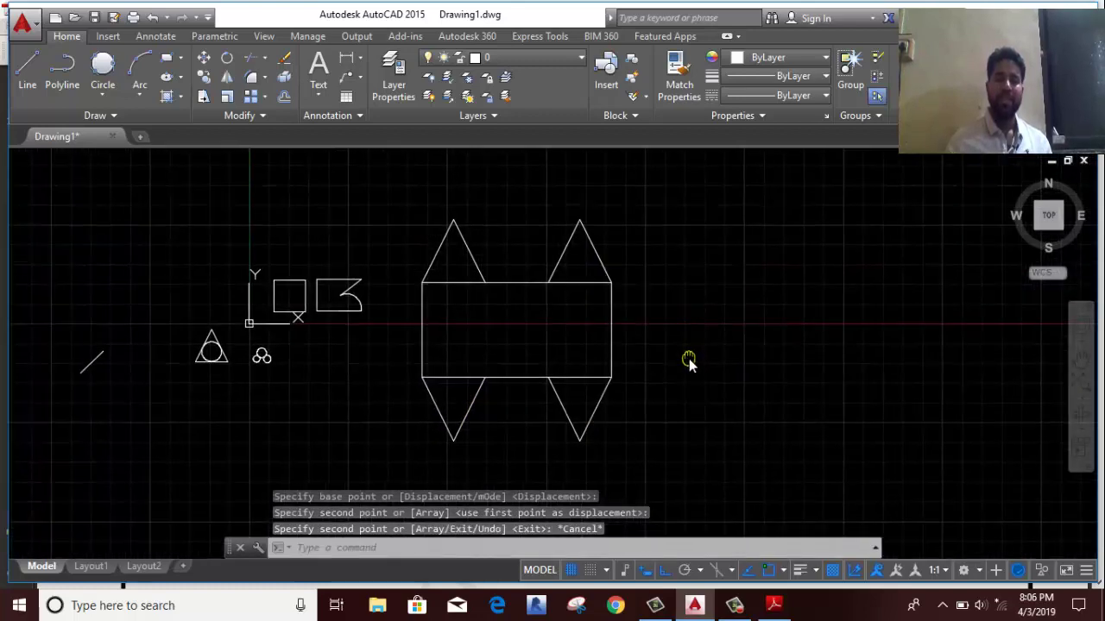
pyautogui.scroll(4, 450, 231)
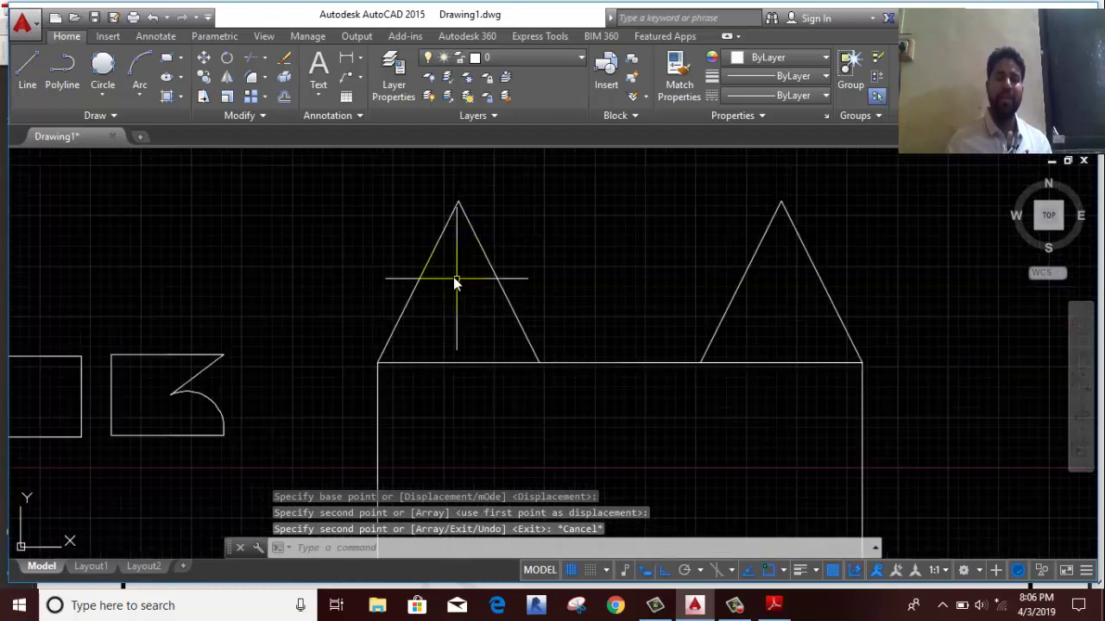
pyautogui.click(96, 96)
pyautogui.click(129, 259)
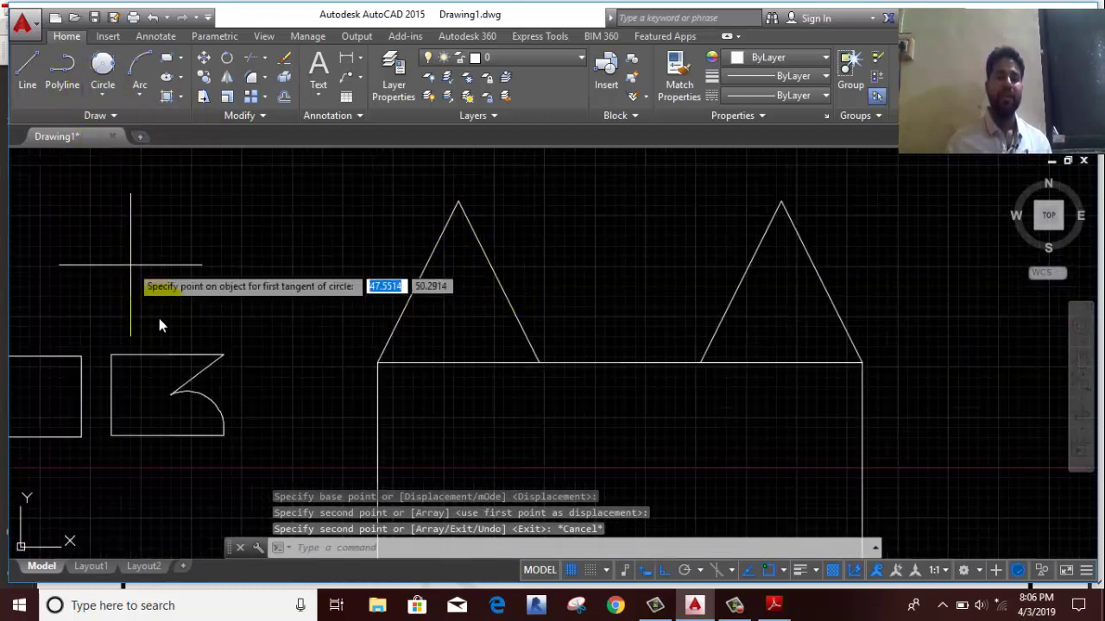
pyautogui.click(433, 268)
pyautogui.click(510, 287)
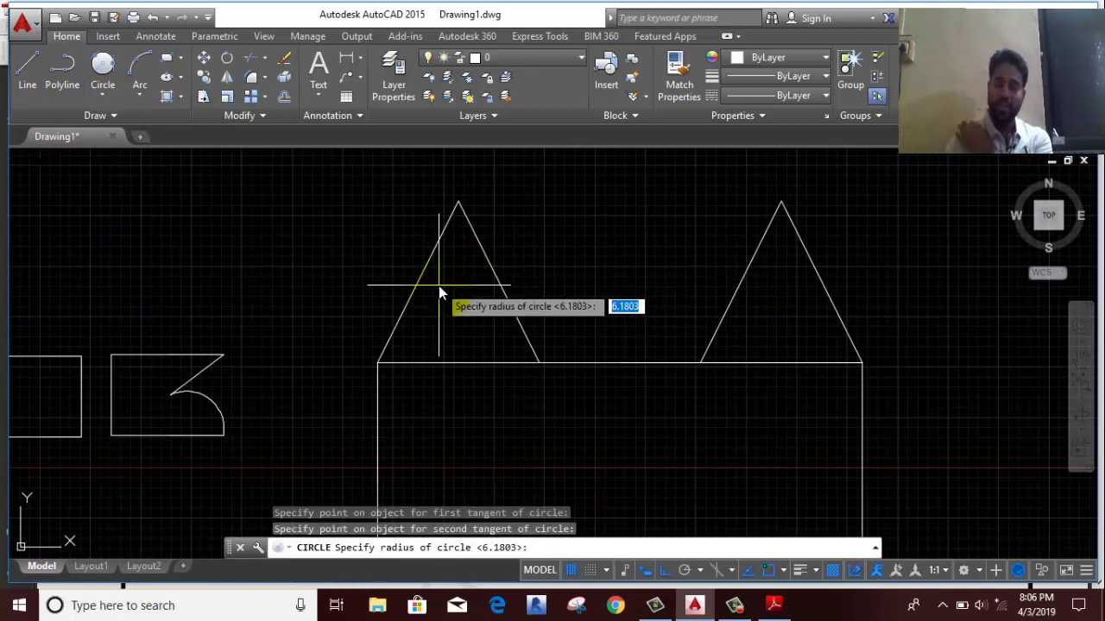
pyautogui.write('10')
pyautogui.press('Return')
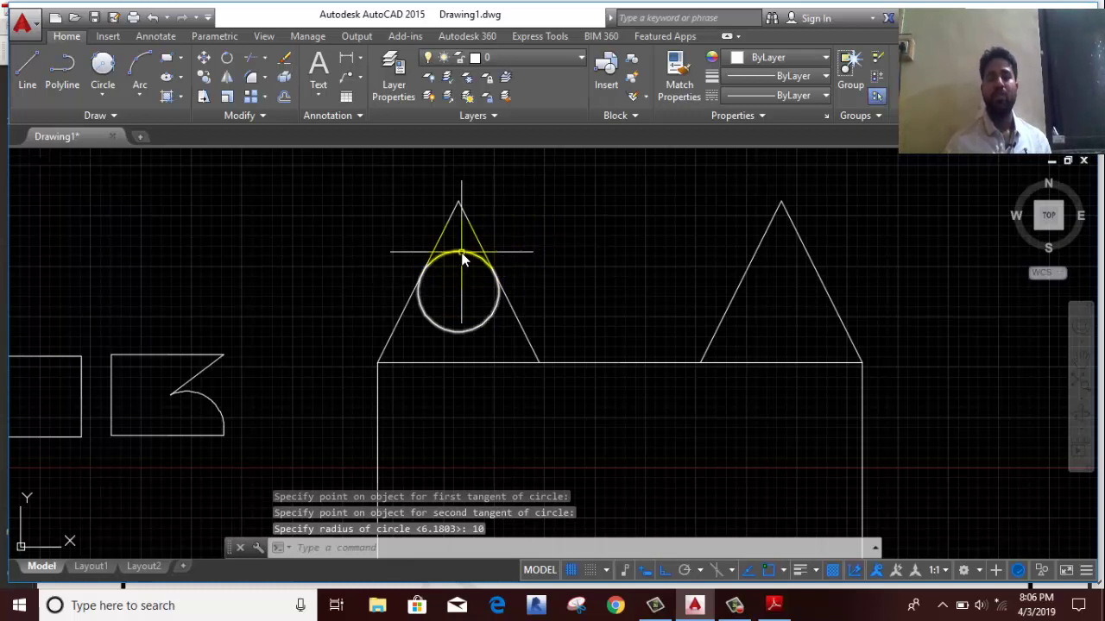
pyautogui.click(102, 67)
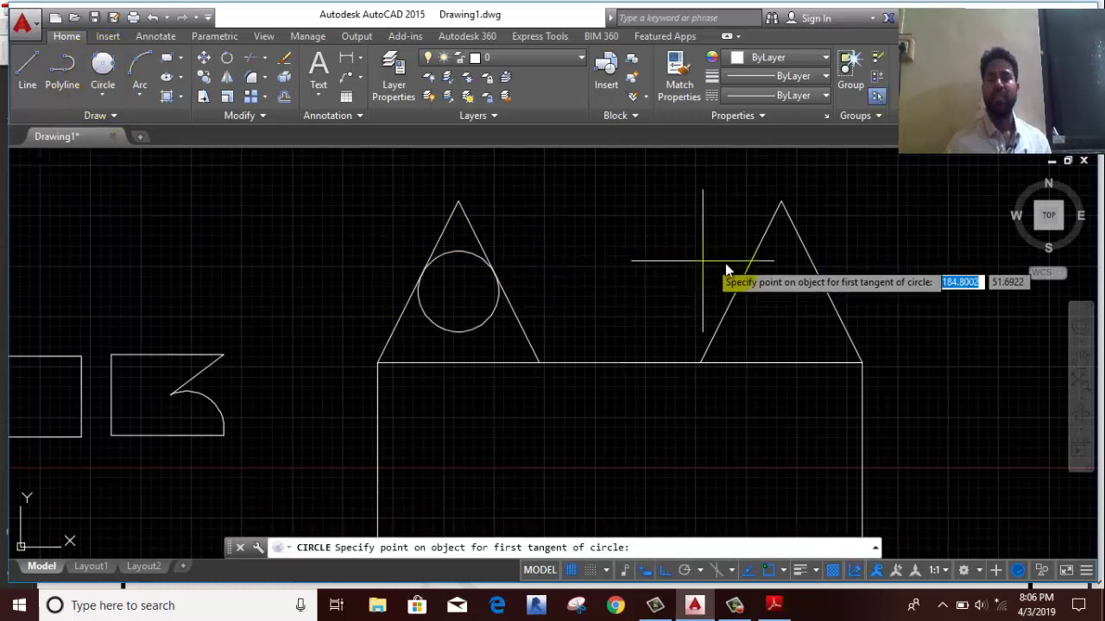
pyautogui.click(733, 296)
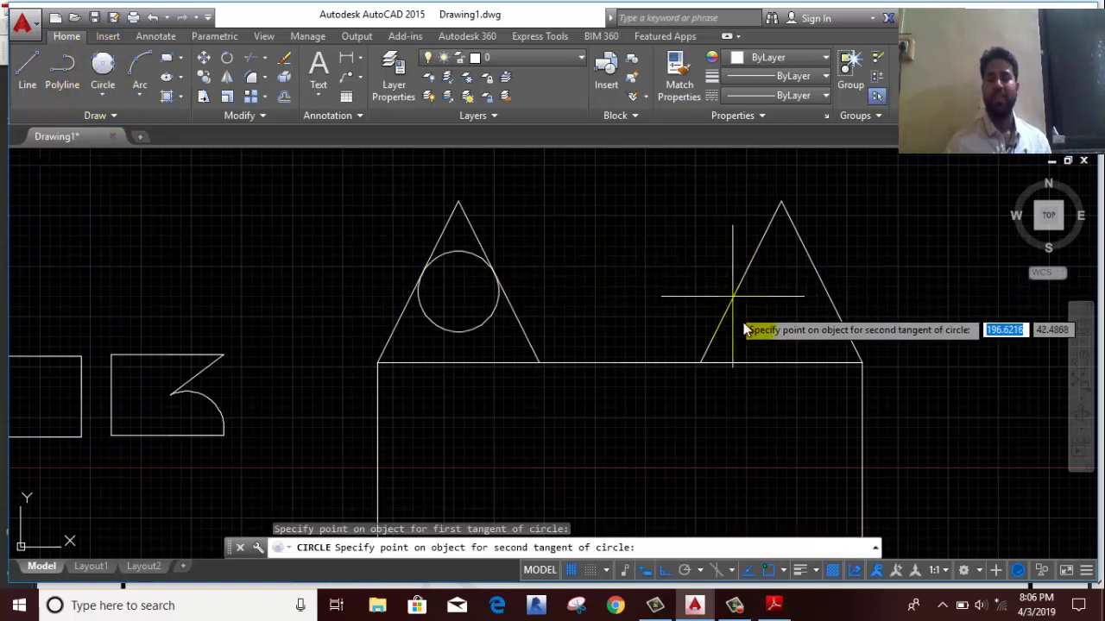
pyautogui.click(815, 271)
pyautogui.press('Return')
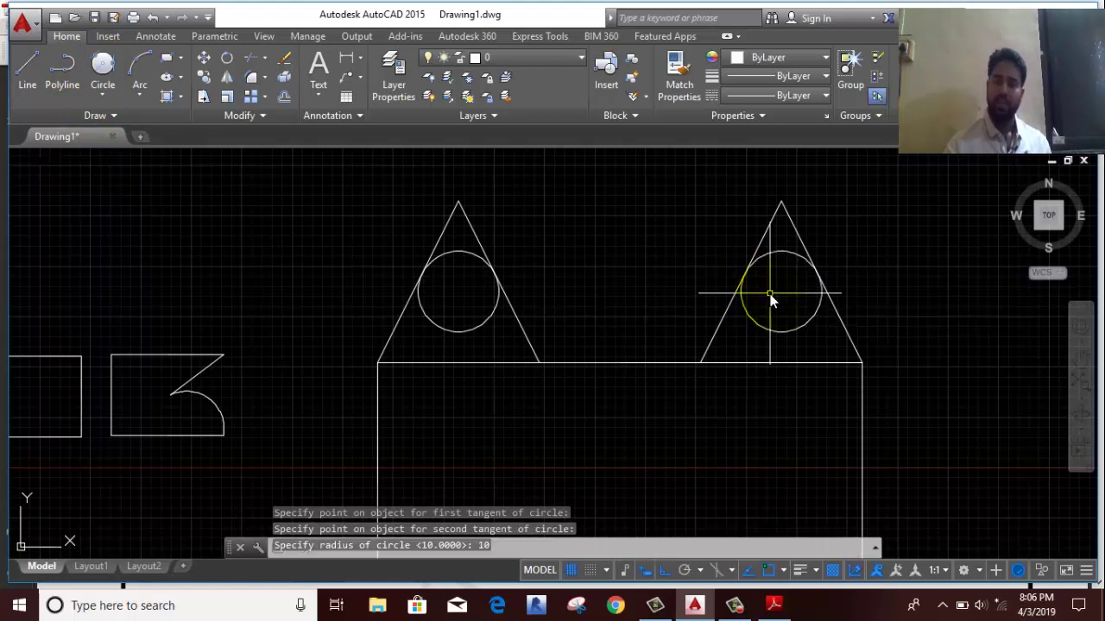
# - Inscribe a Tan, Tan, Tan circle in the lower-left V lug
pyautogui.scroll(-3, 761, 160)
pyautogui.scroll(-1, 512, 261)
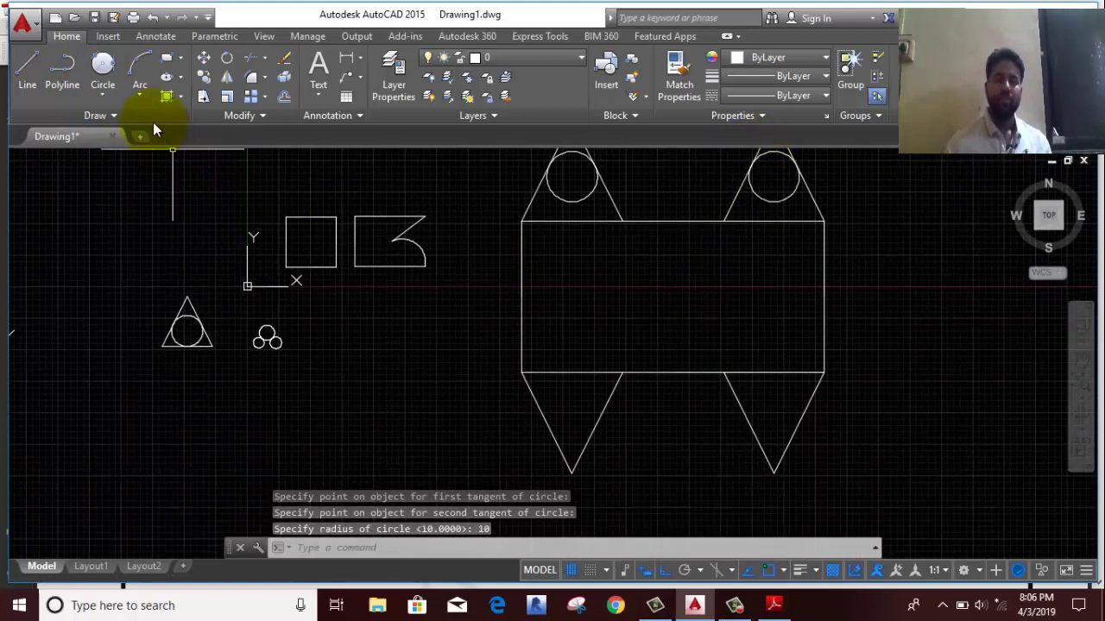
pyautogui.click(103, 97)
pyautogui.click(131, 288)
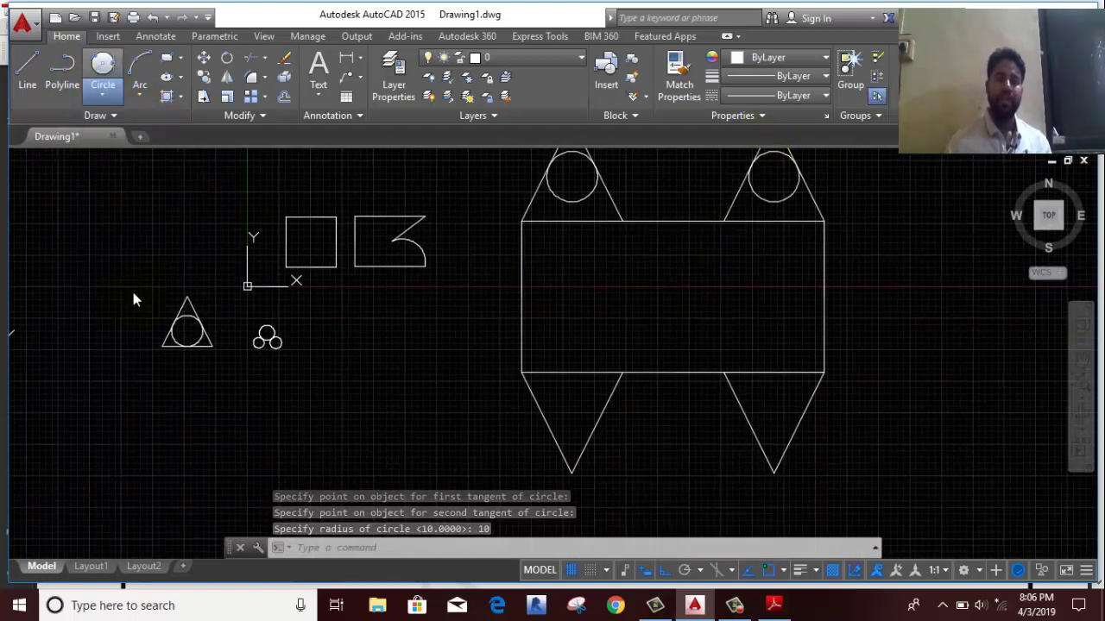
pyautogui.click(599, 421)
pyautogui.click(576, 375)
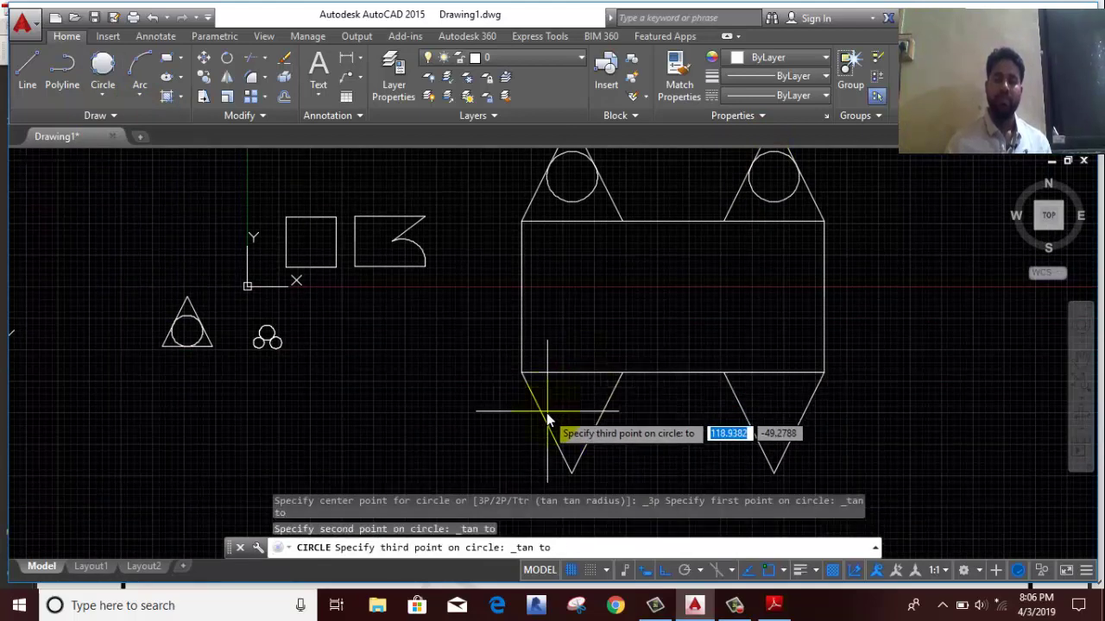
pyautogui.click(546, 412)
# - Inscribe a matching three-tangent circle in the lower-right V lug
pyautogui.click(100, 69)
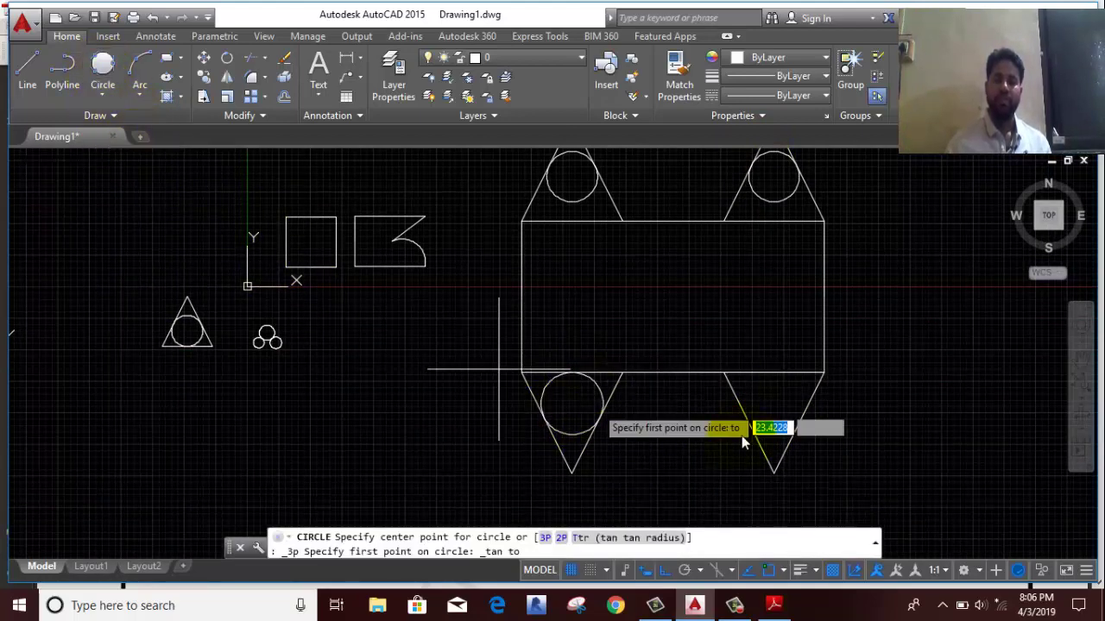
pyautogui.click(755, 419)
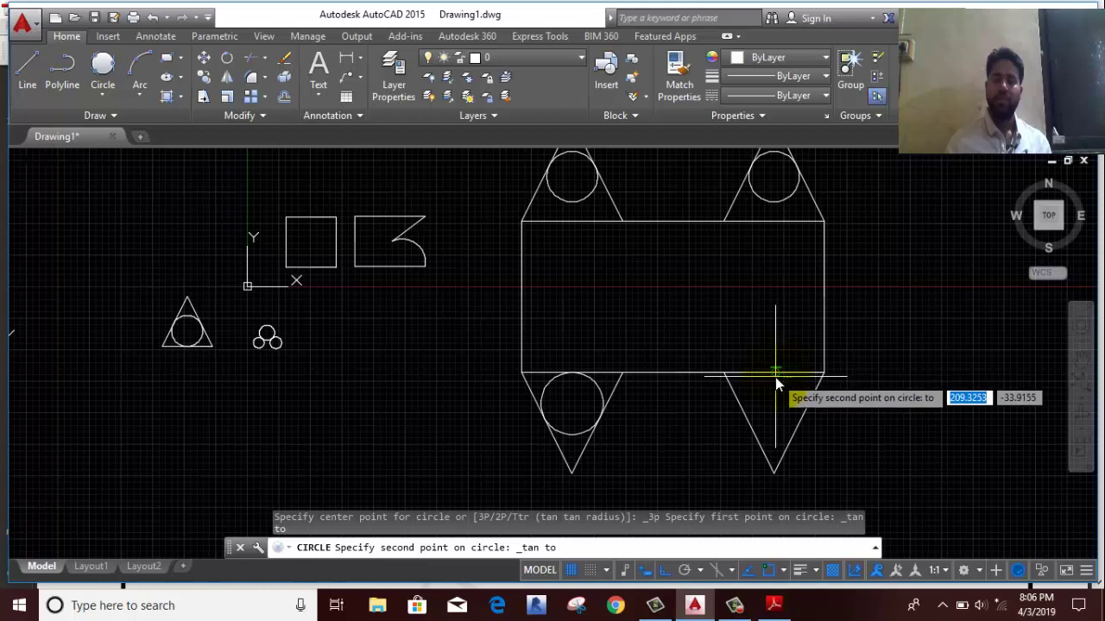
pyautogui.click(776, 375)
pyautogui.click(807, 418)
pyautogui.scroll(-3, 773, 460)
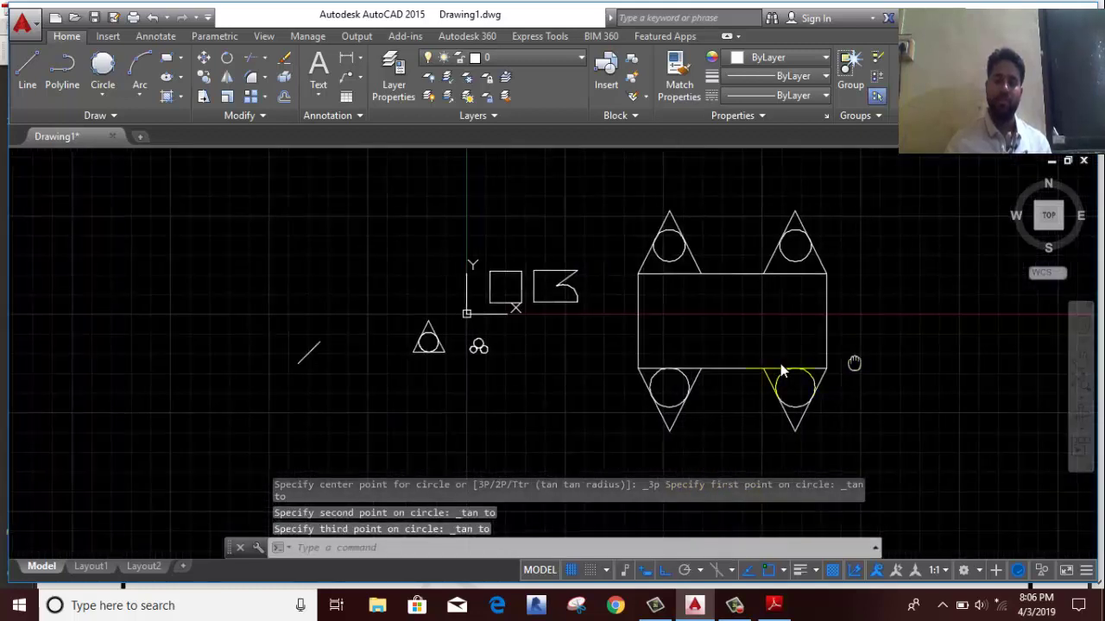
pyautogui.moveTo(779, 370); pyautogui.dragTo(601, 388, button='middle')
pyautogui.scroll(2, 537, 298)
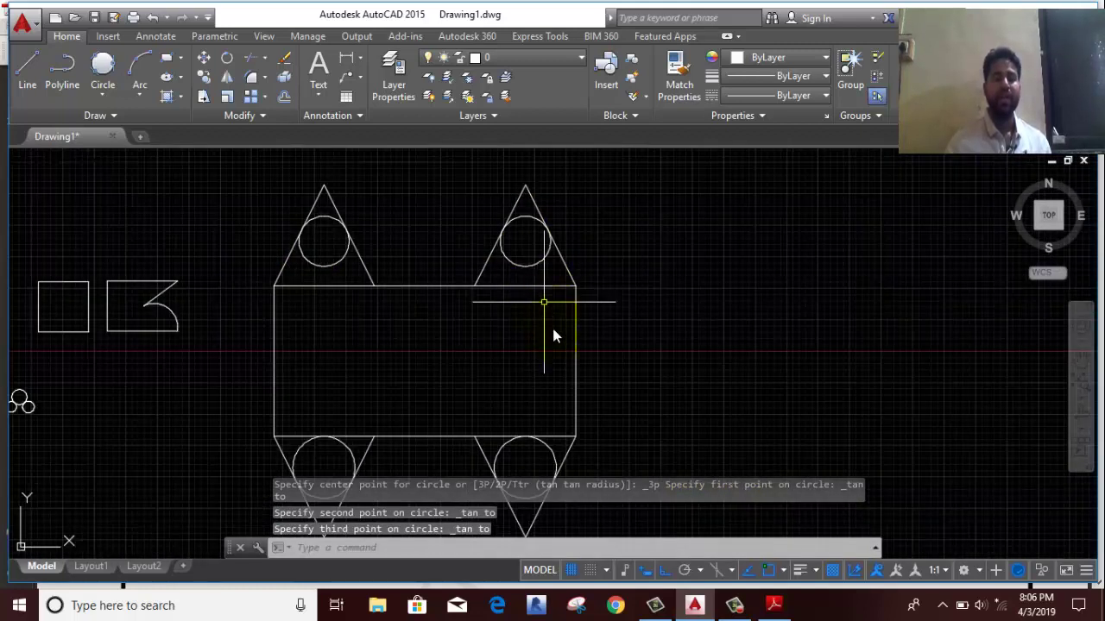
# - Draw a vertical helper line between the midpoints of the rectangle's top and bottom edges
pyautogui.click(100, 86)
pyautogui.click(122, 122)
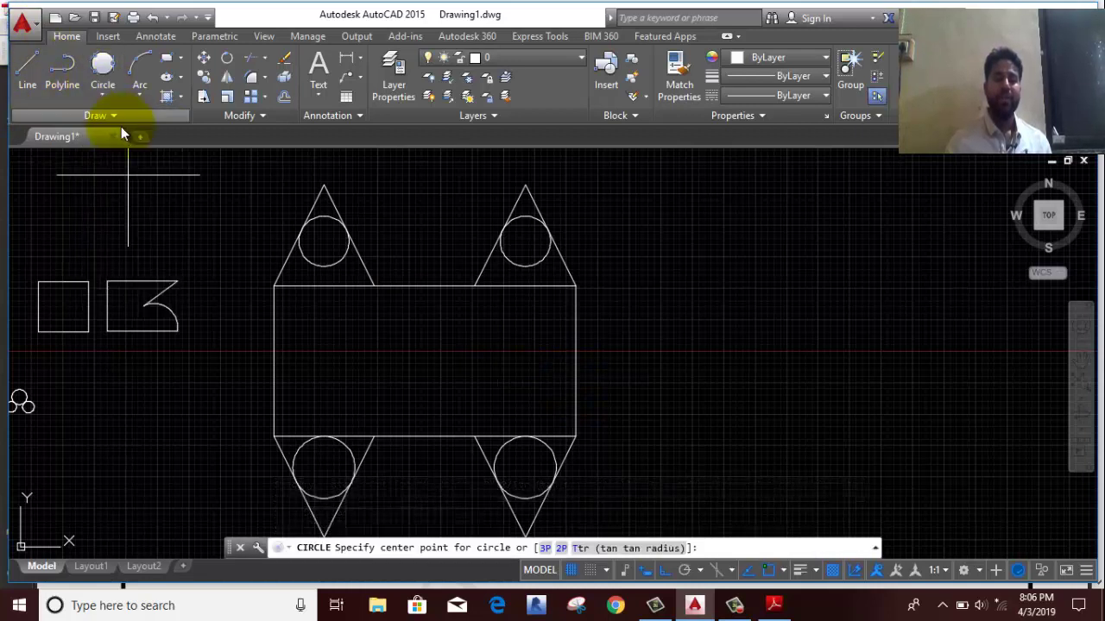
pyautogui.click(26, 66)
pyautogui.click(426, 291)
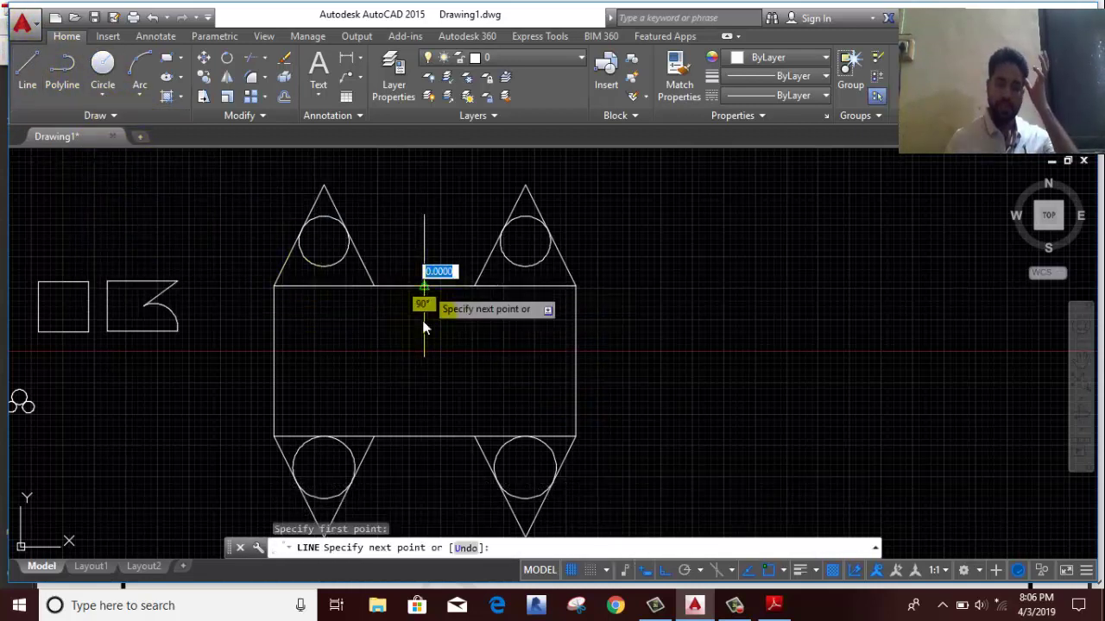
pyautogui.click(431, 431)
pyautogui.rightClick(466, 358)
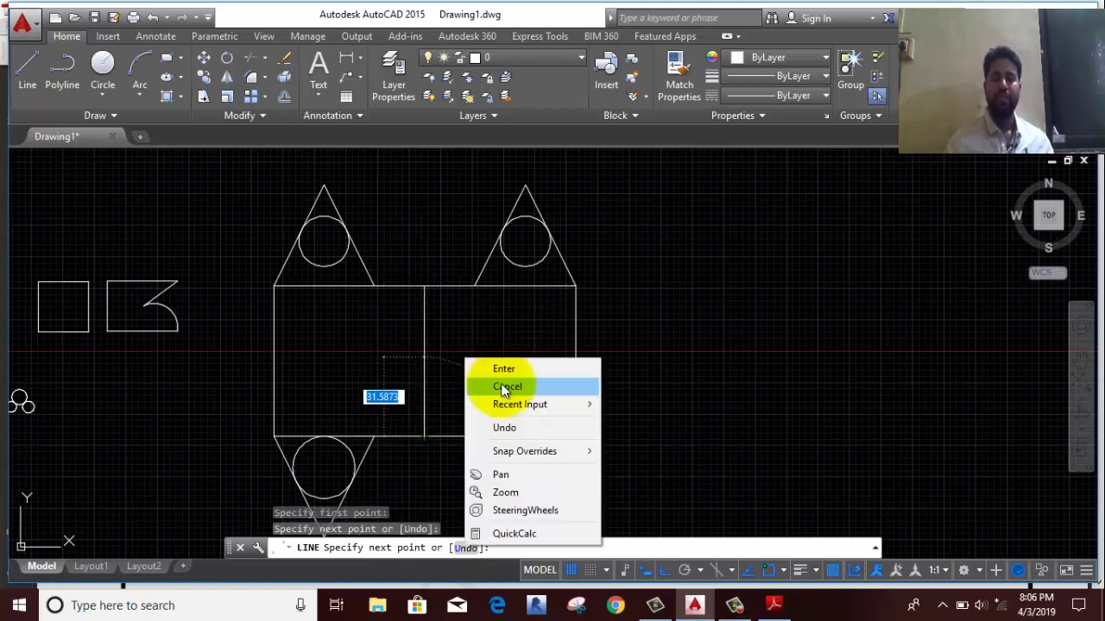
pyautogui.click(500, 383)
# - Draw concentric circles of radius 10 and 20 at the helper line's midpoint
pyautogui.click(100, 91)
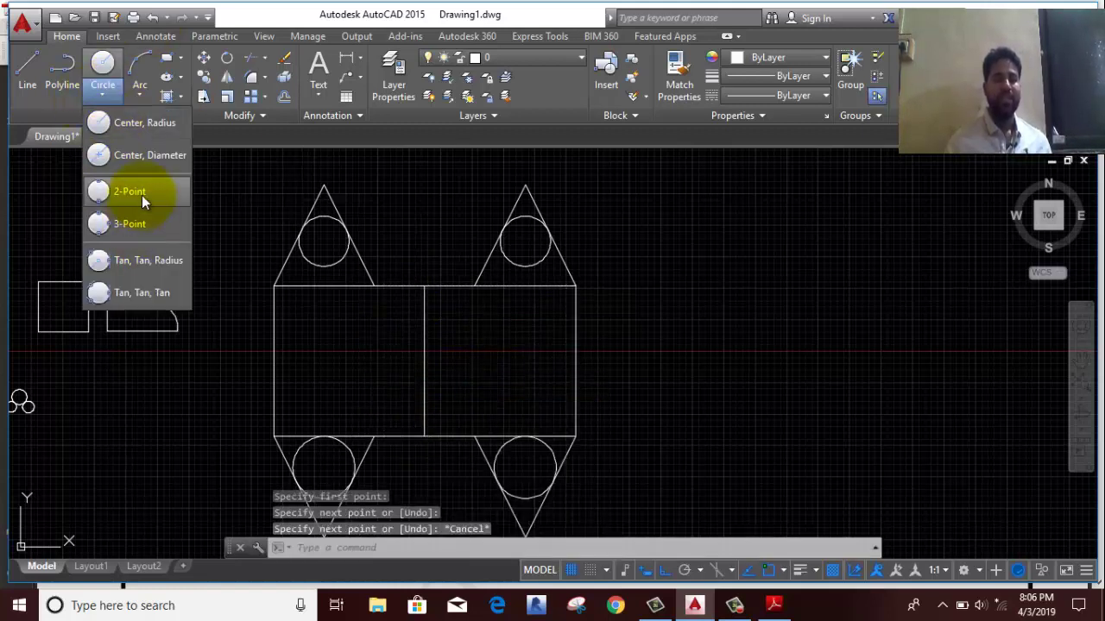
pyautogui.click(132, 122)
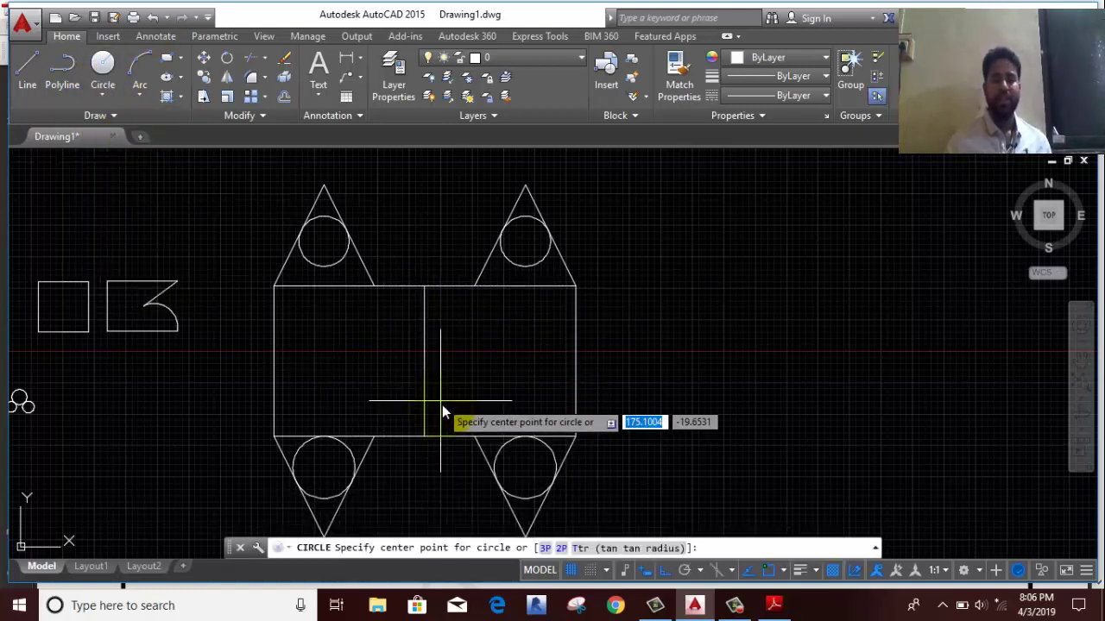
pyautogui.click(424, 361)
pyautogui.press('Return')
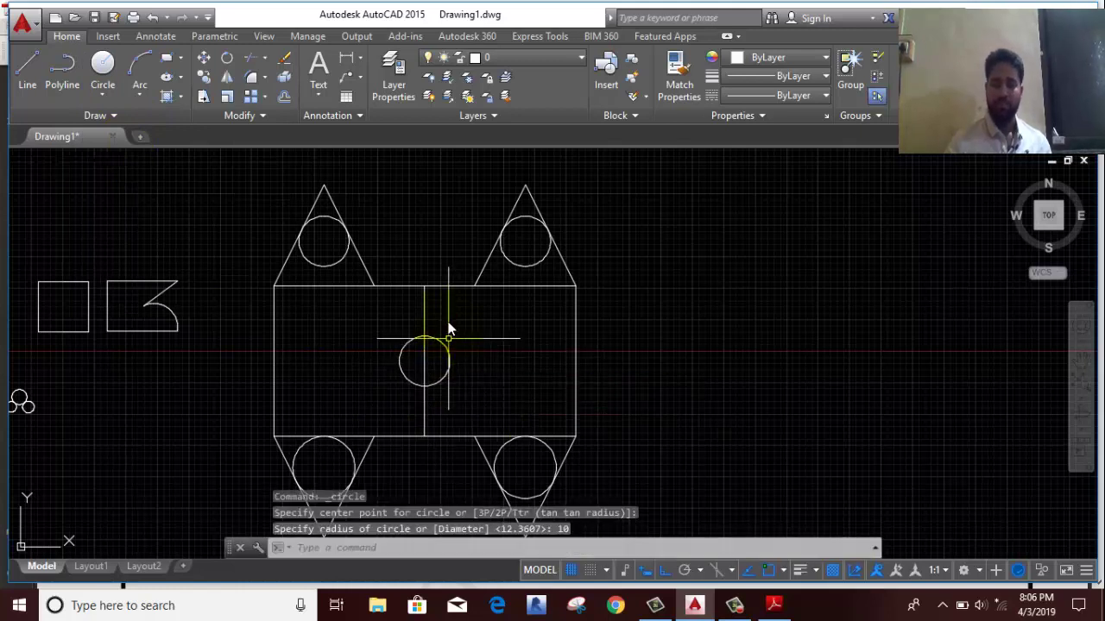
pyautogui.rightClick(446, 316)
pyautogui.click(482, 19)
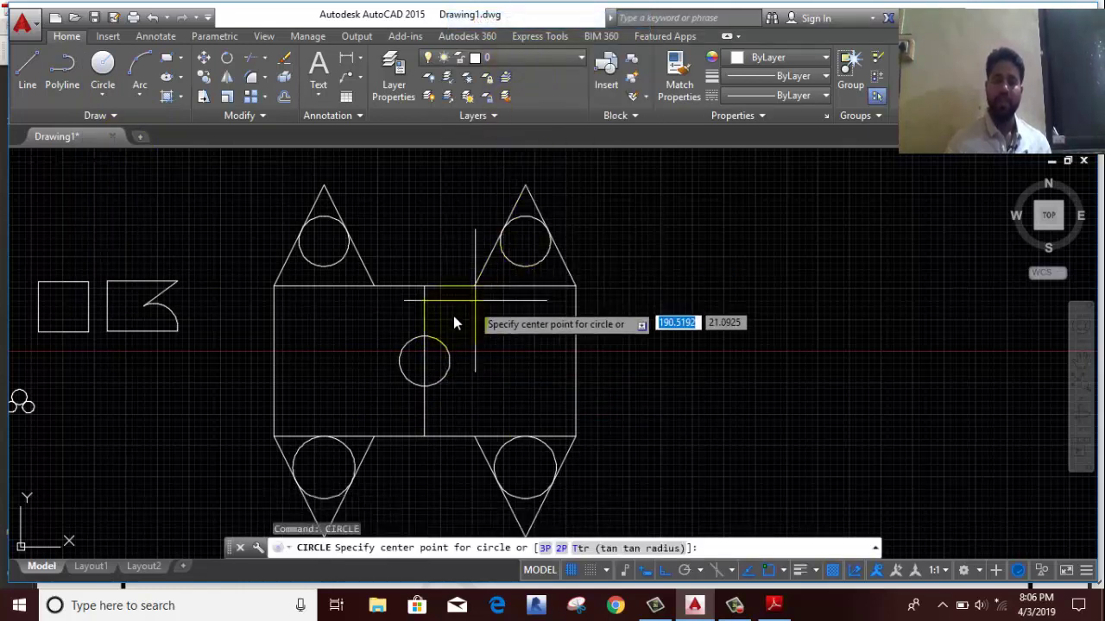
pyautogui.click(423, 363)
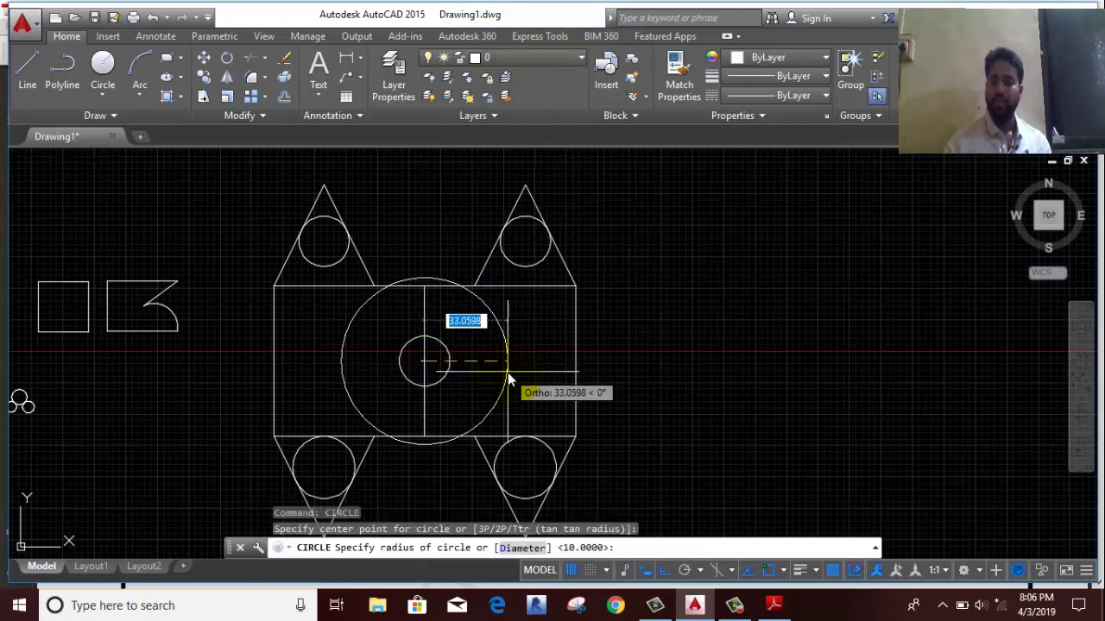
pyautogui.write('20')
pyautogui.press('Return')
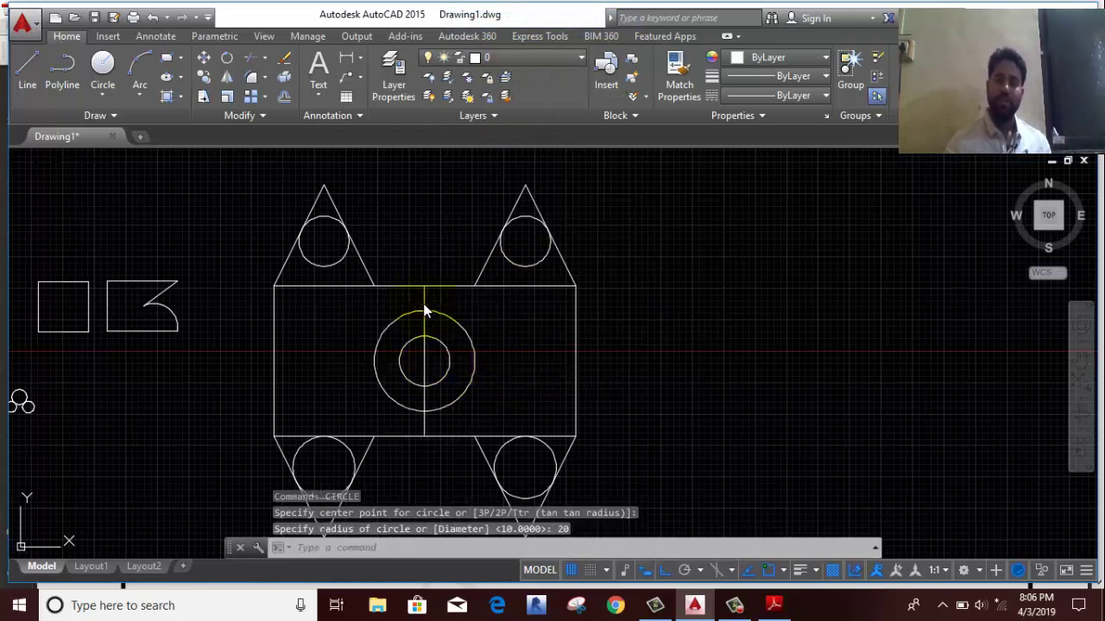
# - Erase the vertical helper line
pyautogui.click(424, 307)
pyautogui.rightClick(415, 204)
pyautogui.click(453, 295)
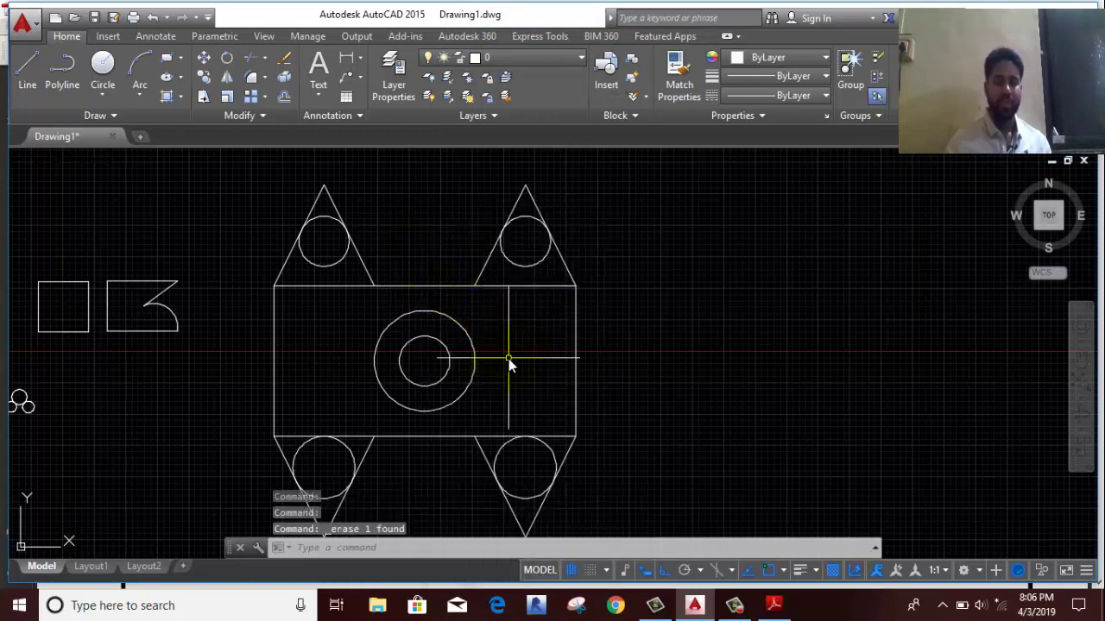
pyautogui.moveTo(509, 365); pyautogui.dragTo(436, 352, button='middle')
pyautogui.moveTo(633, 369); pyautogui.dragTo(626, 386, button='middle')
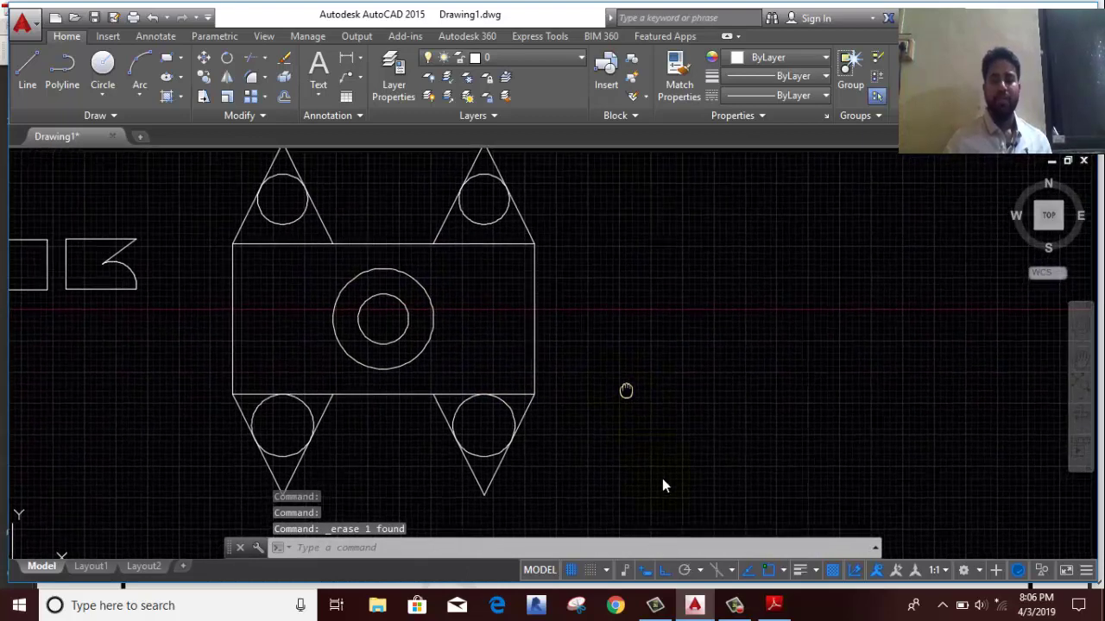
# - View the workbook's octagon exercise at 125% in Adobe Reader, then return to AutoCAD
pyautogui.hotkey('alt', 'Tab')
pyautogui.scroll(-3, 623, 457)
pyautogui.scroll(-4, 623, 457)
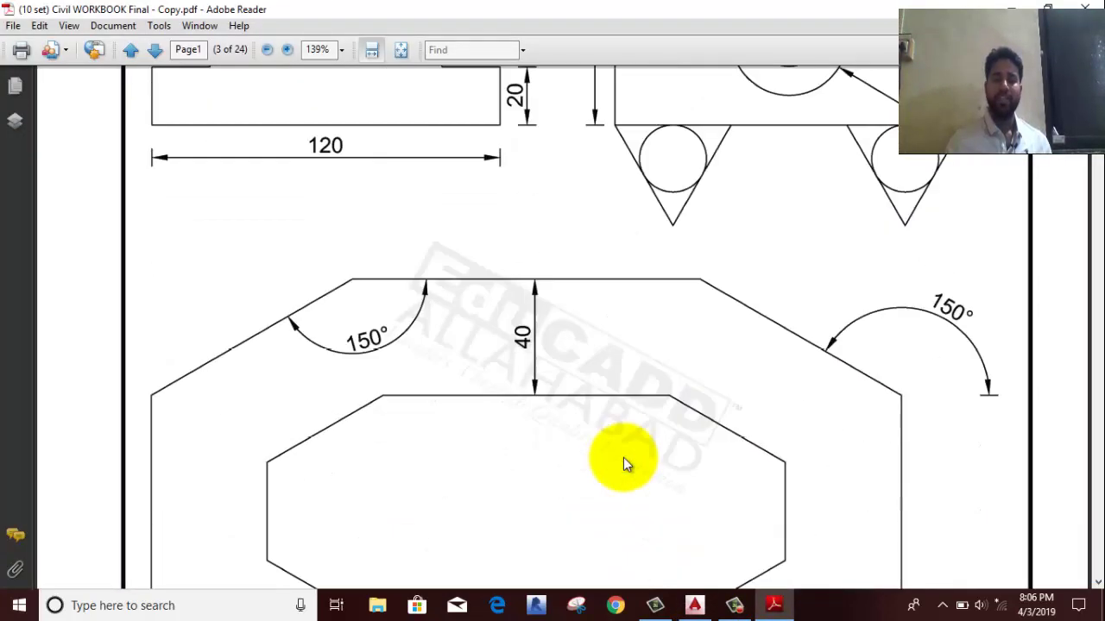
pyautogui.scroll(-3, 623, 457)
pyautogui.scroll(-1, 623, 457)
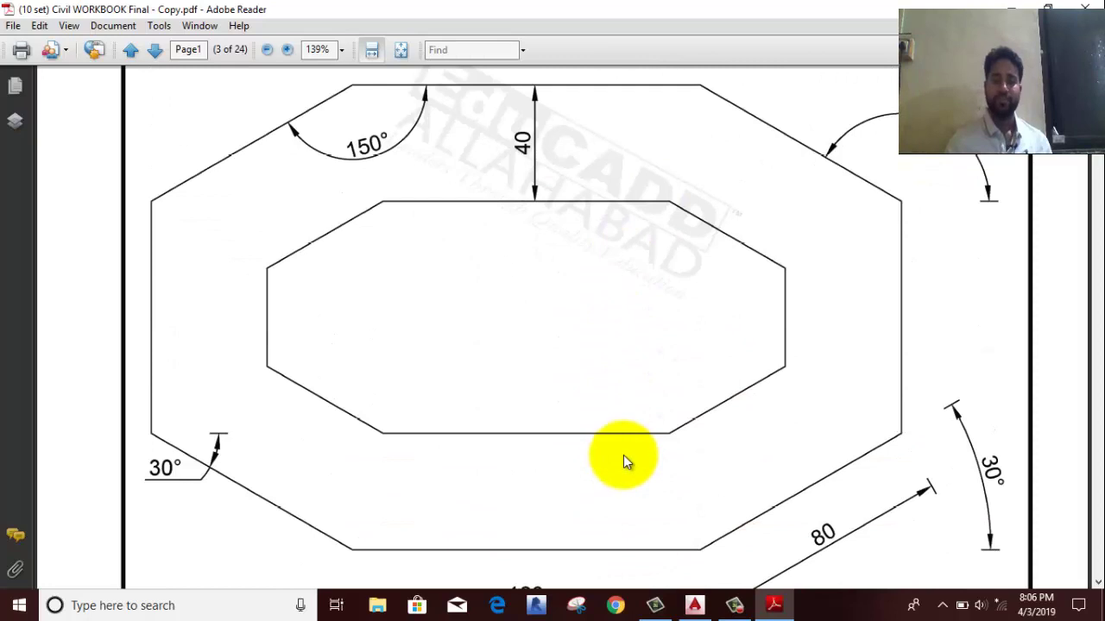
pyautogui.click(267, 50)
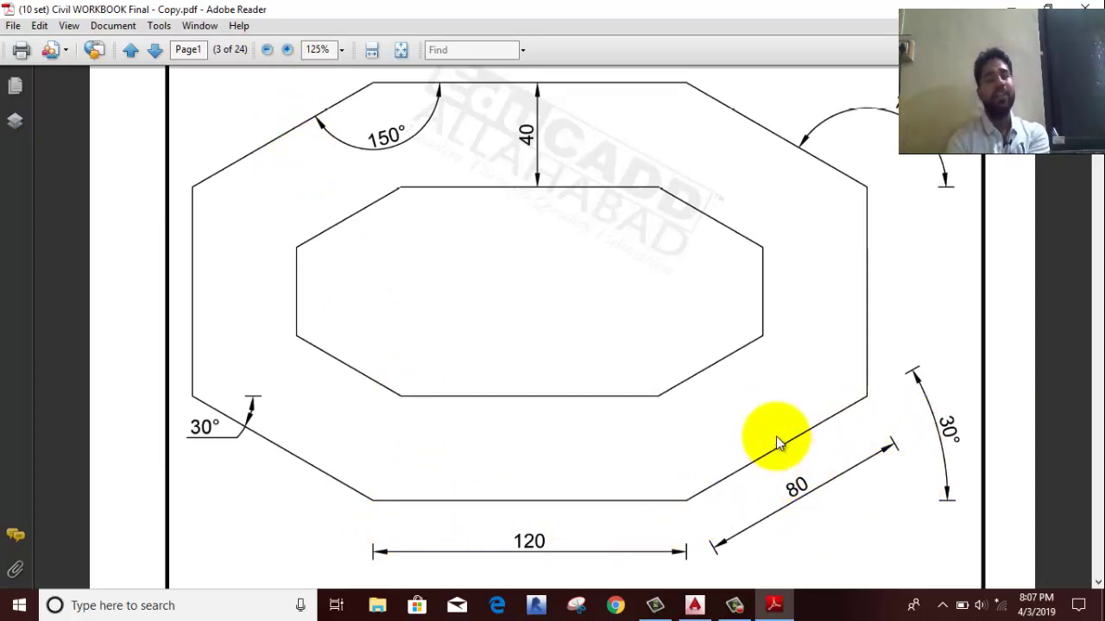
pyautogui.click(694, 605)
# - Start the octagon with a 120-unit base and an 80-unit side at 30°
pyautogui.click(28, 70)
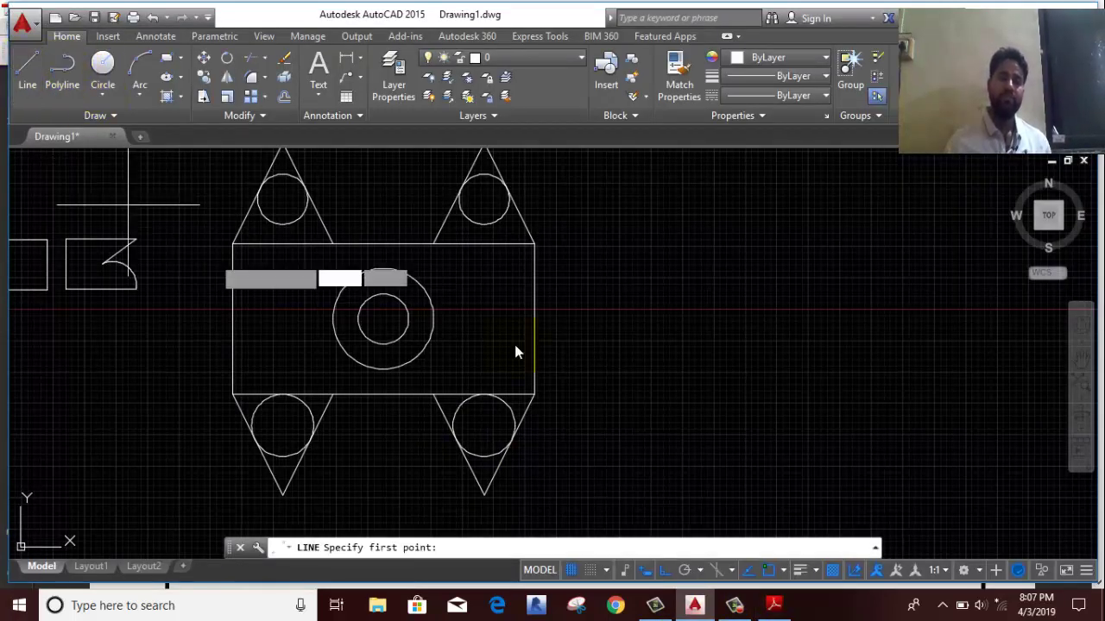
pyautogui.click(242, 444)
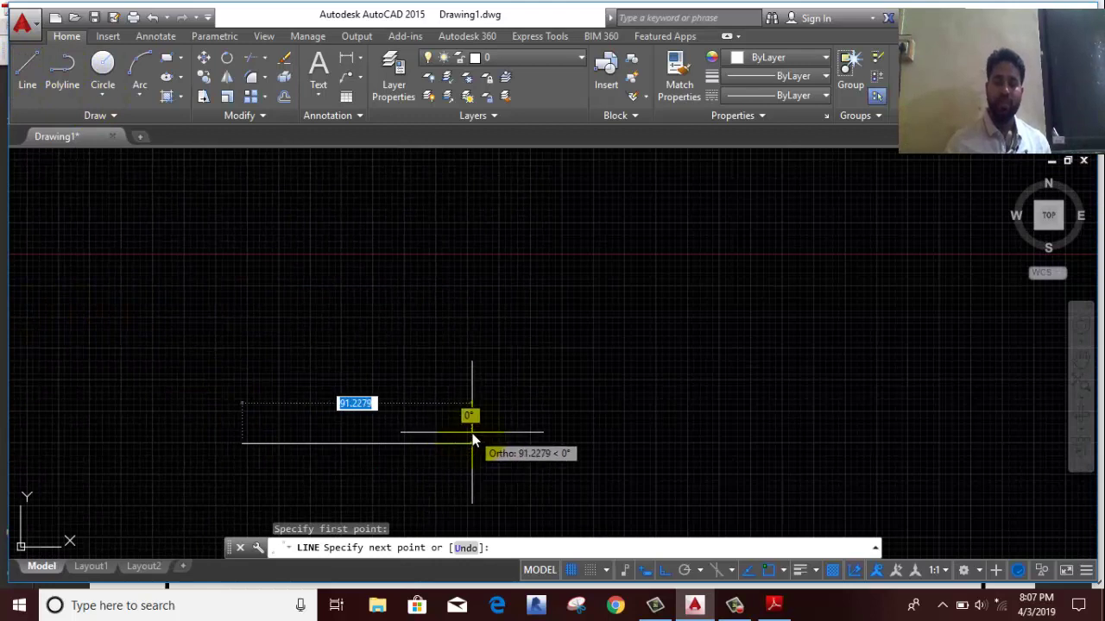
pyautogui.write('120')
pyautogui.press('Return')
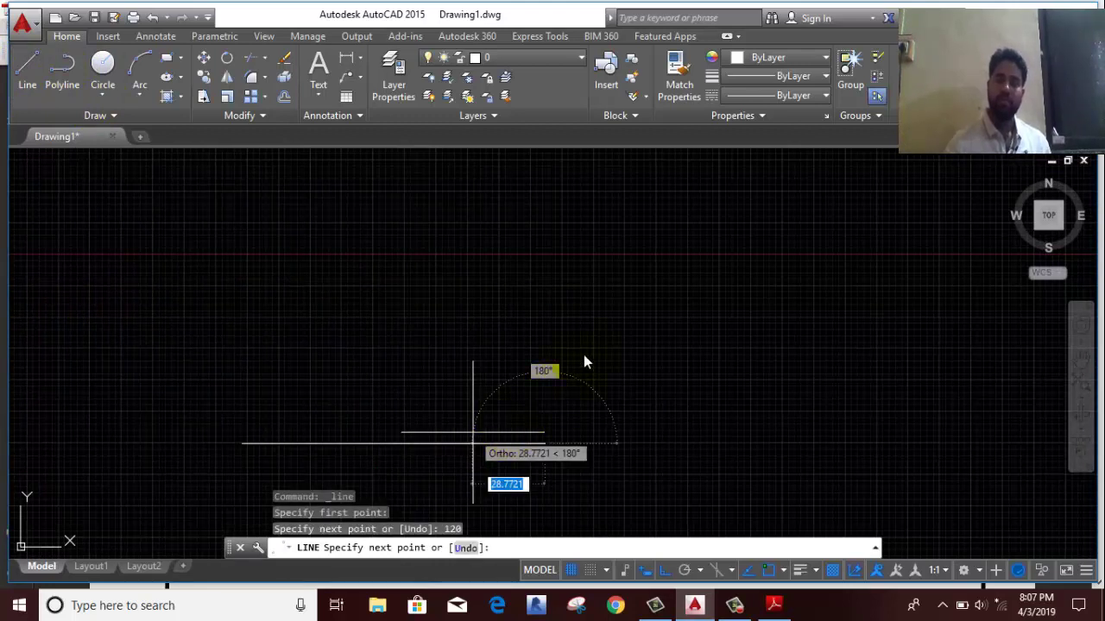
pyautogui.write('80')
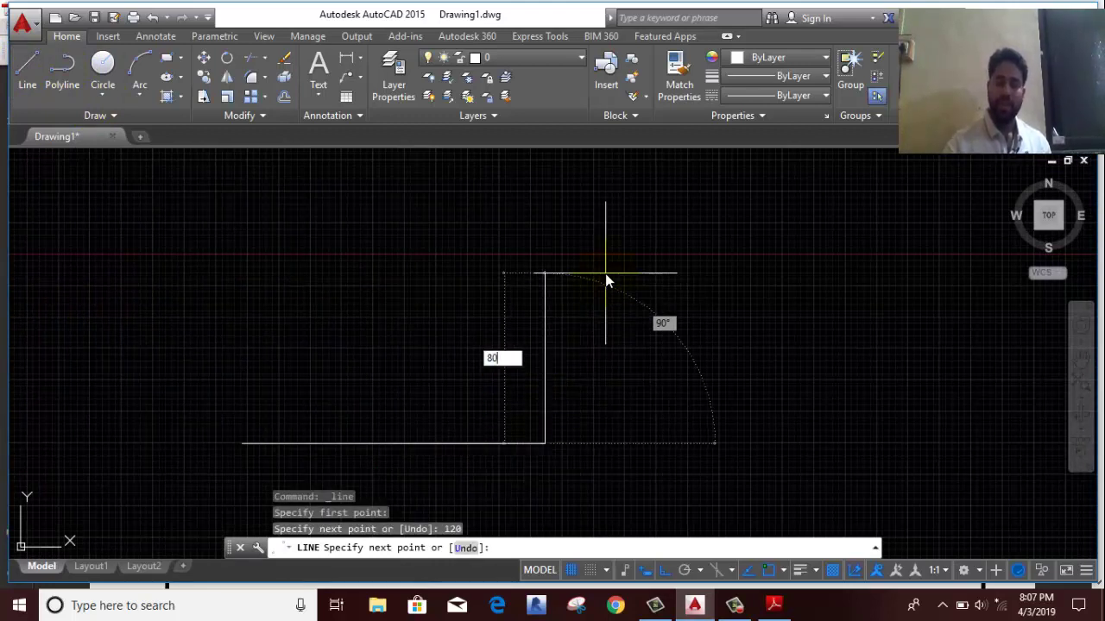
pyautogui.press('Tab')
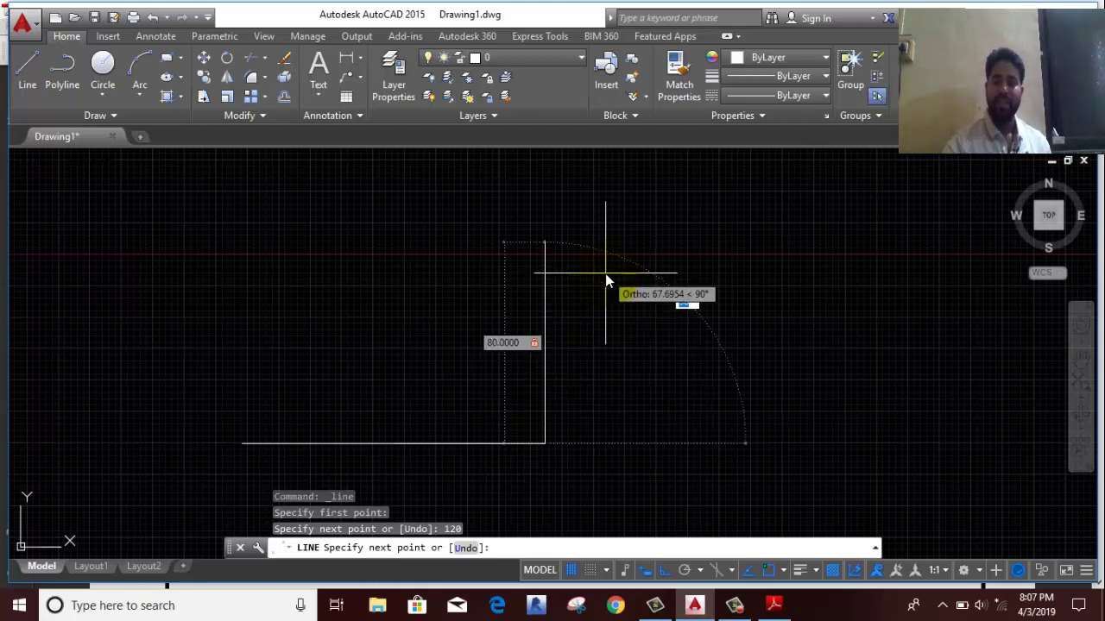
pyautogui.write('30')
pyautogui.press('Return')
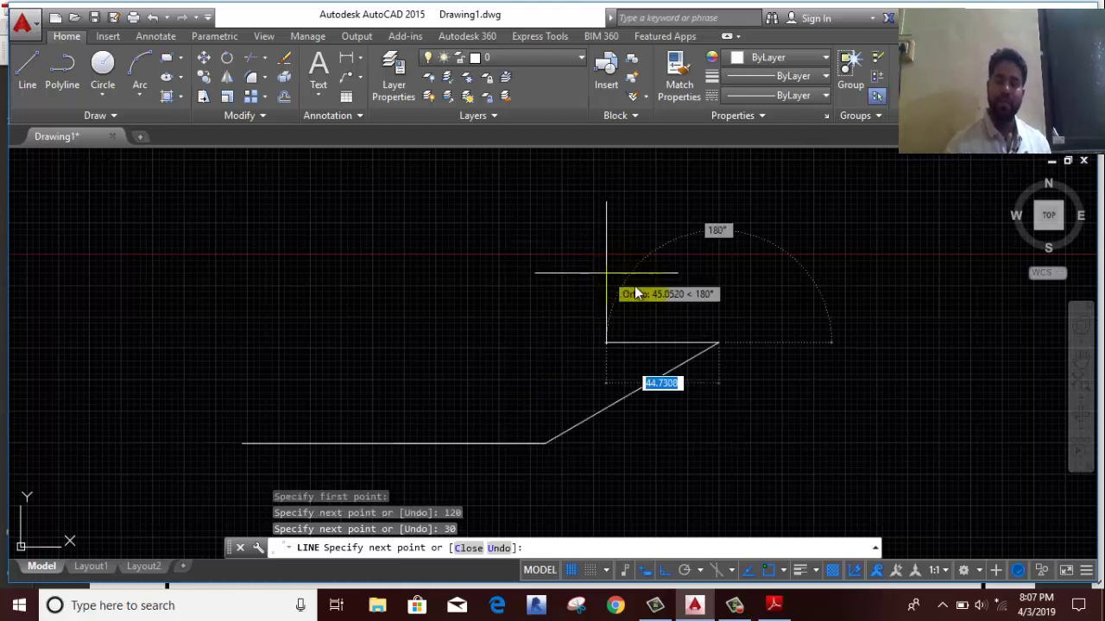
# - Add an 80-unit vertical side and an 80-unit side at 150°
pyautogui.moveTo(708, 183); pyautogui.dragTo(700, 289, button='middle')
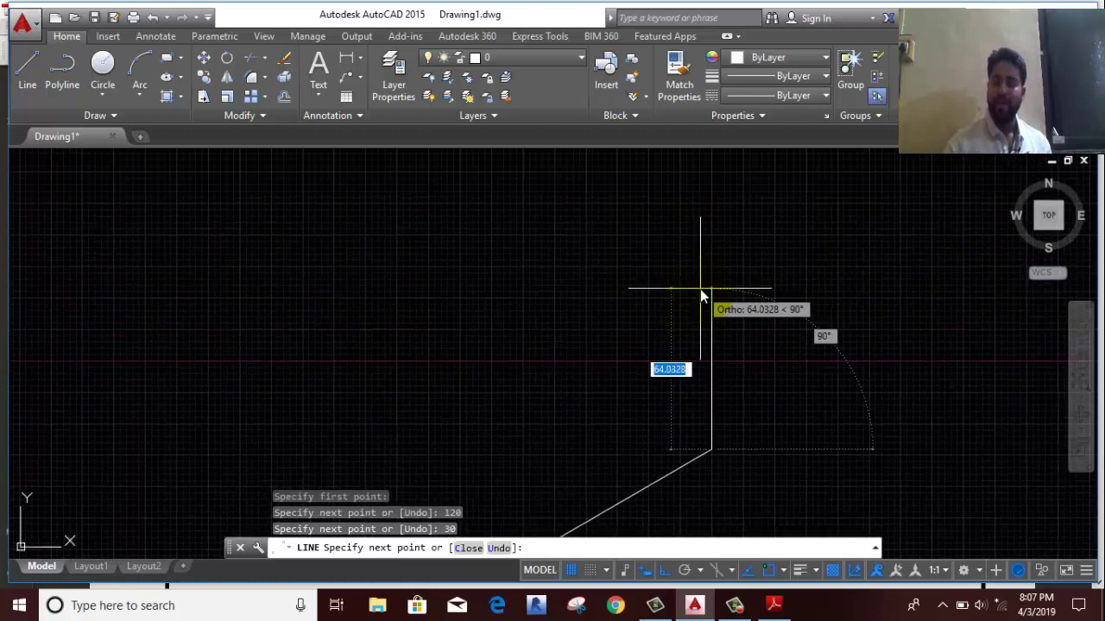
pyautogui.write('80')
pyautogui.press('Return')
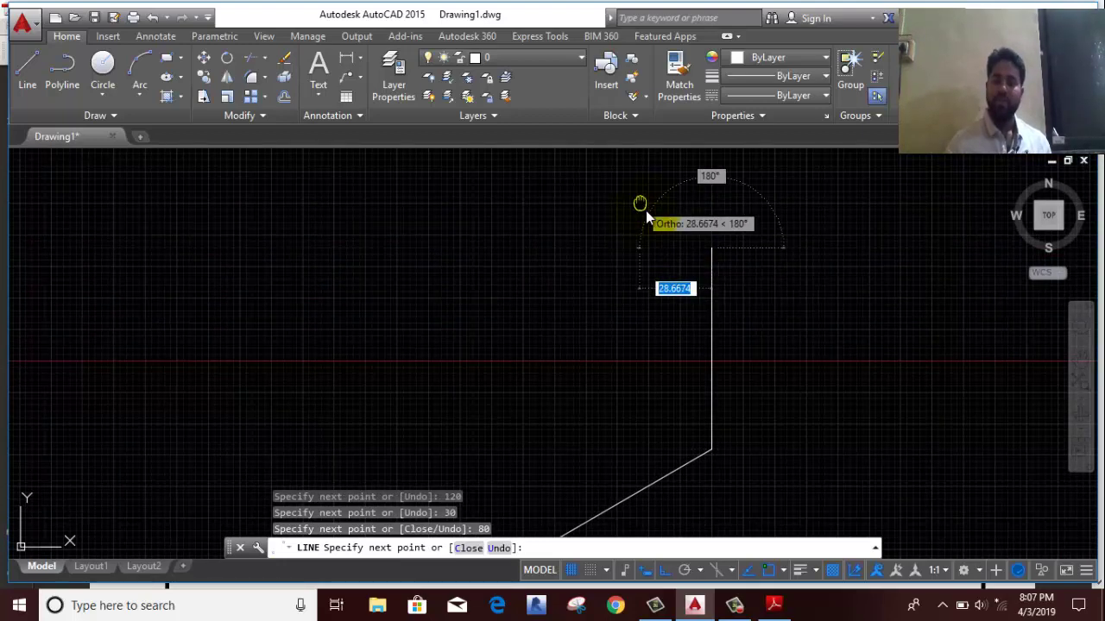
pyautogui.moveTo(640, 203); pyautogui.dragTo(658, 281, button='middle')
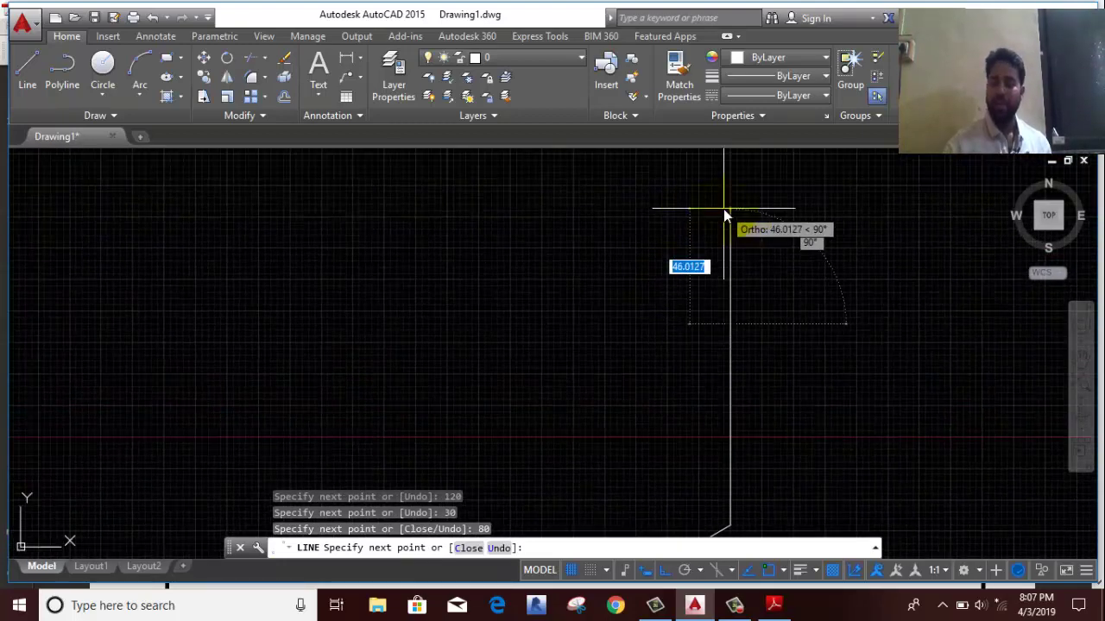
pyautogui.write('80')
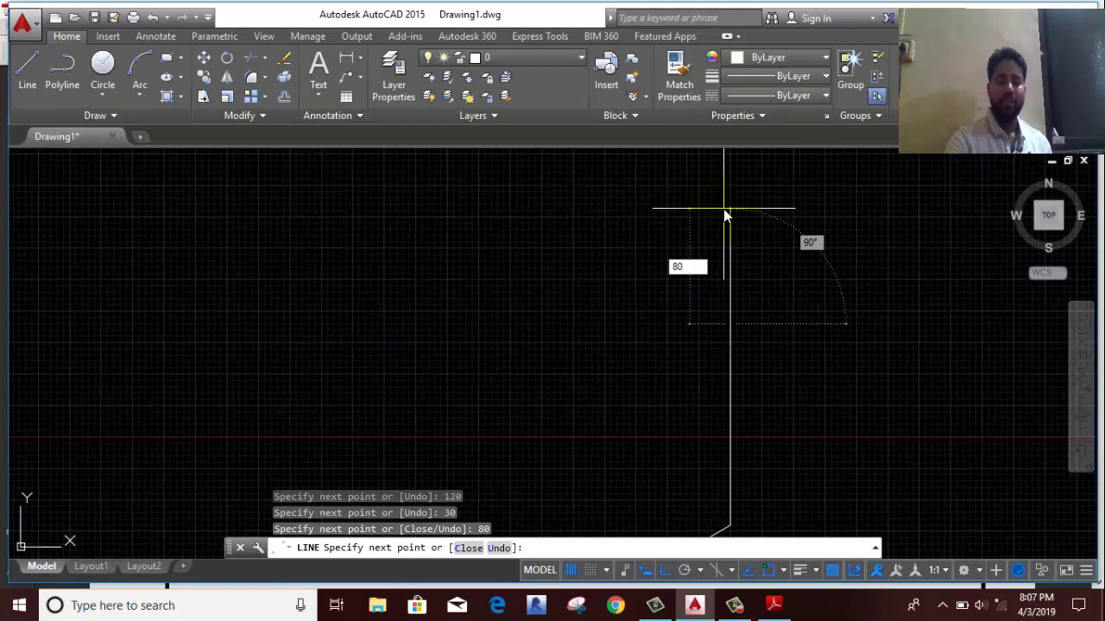
pyautogui.press('Tab')
pyautogui.write('150')
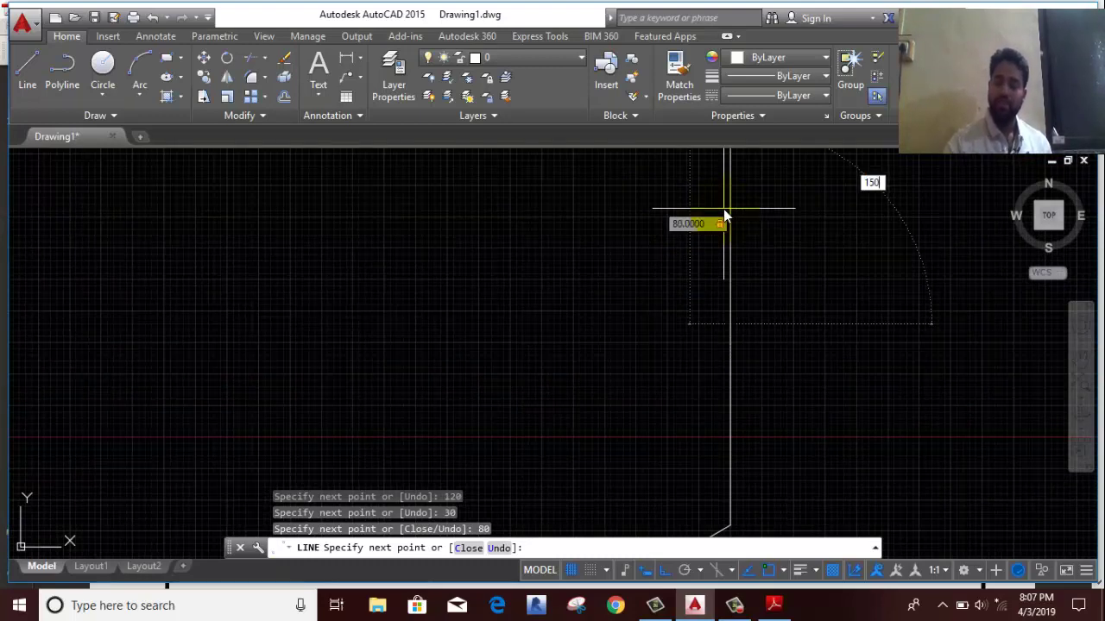
pyautogui.press('Return')
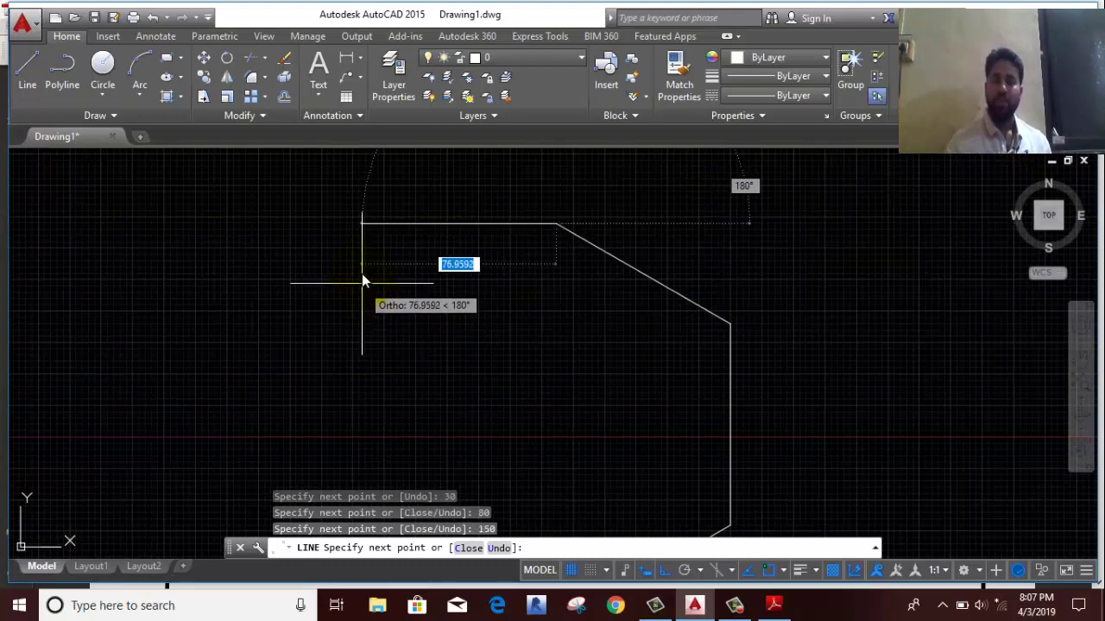
# - Draw the 120-unit top side leftward, then bring up the workbook PDF
pyautogui.moveTo(361, 273); pyautogui.dragTo(503, 210, button='middle')
pyautogui.scroll(2, 420, 247)
pyautogui.scroll(-4, 419, 246)
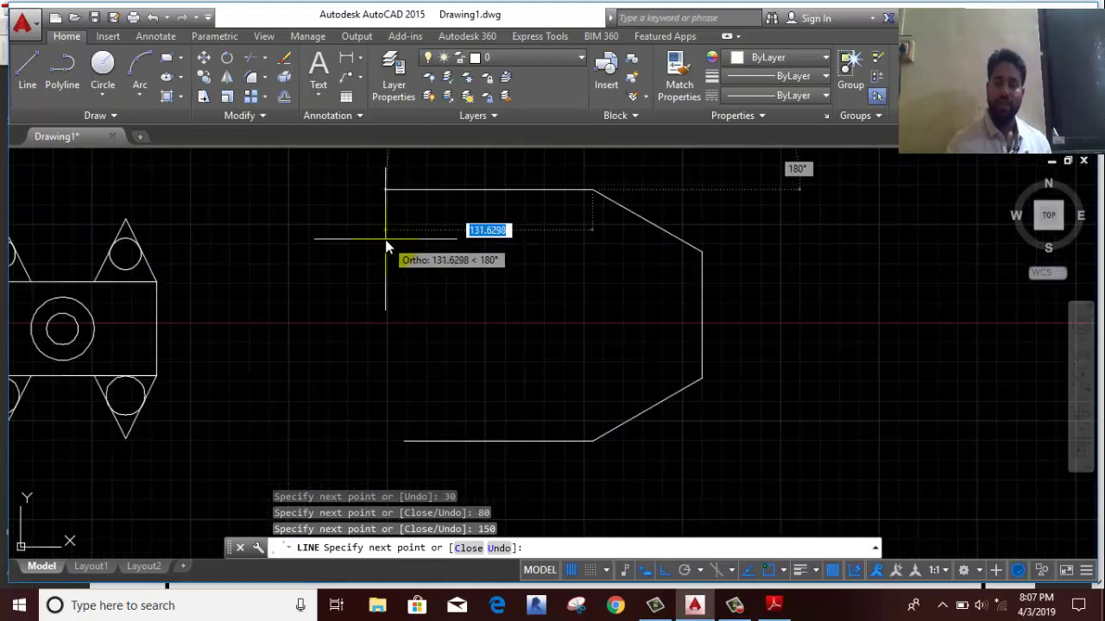
pyautogui.write('120')
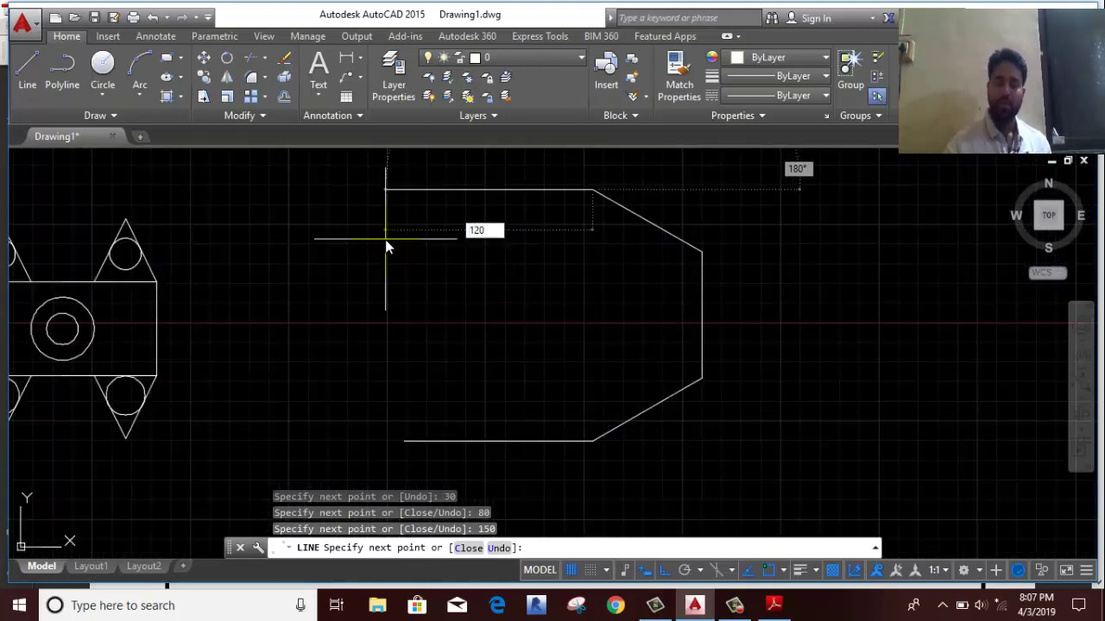
pyautogui.press('Return')
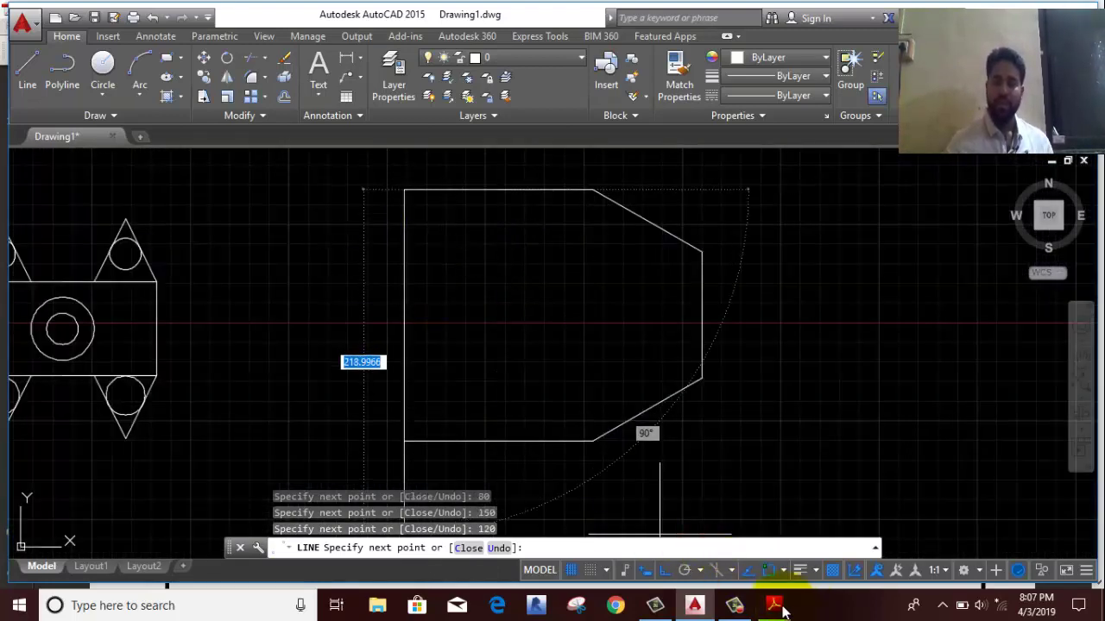
pyautogui.click(773, 605)
# - Read the octagon's 150°, 30°, 40, 80 and 120 dimensions in the workbook, then return to AutoCAD
pyautogui.scroll(2, 876, 274)
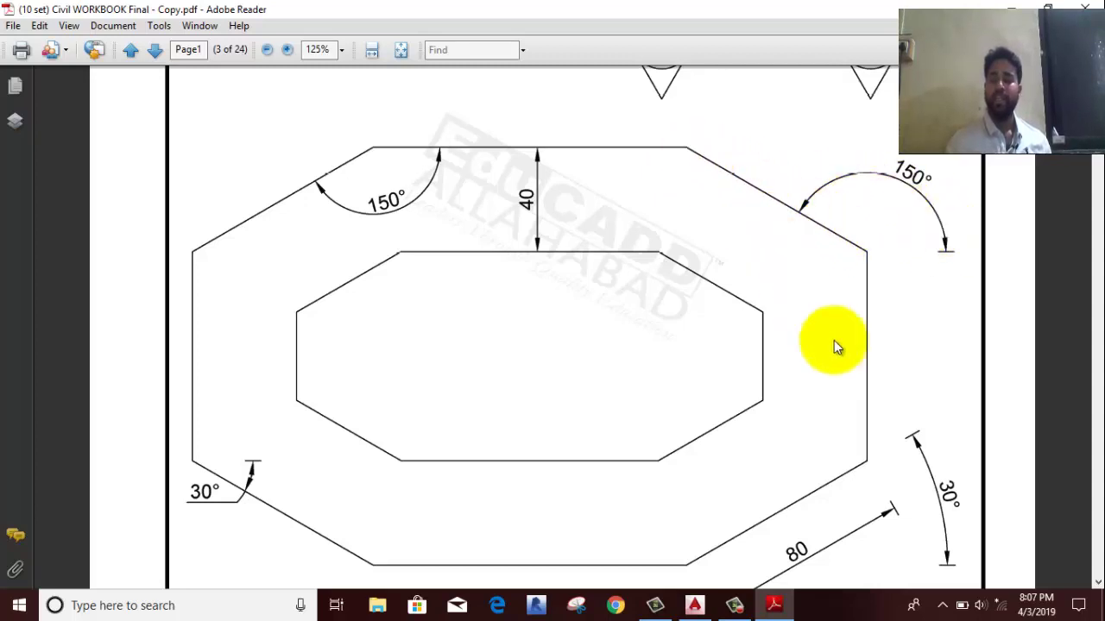
pyautogui.scroll(-2, 846, 363)
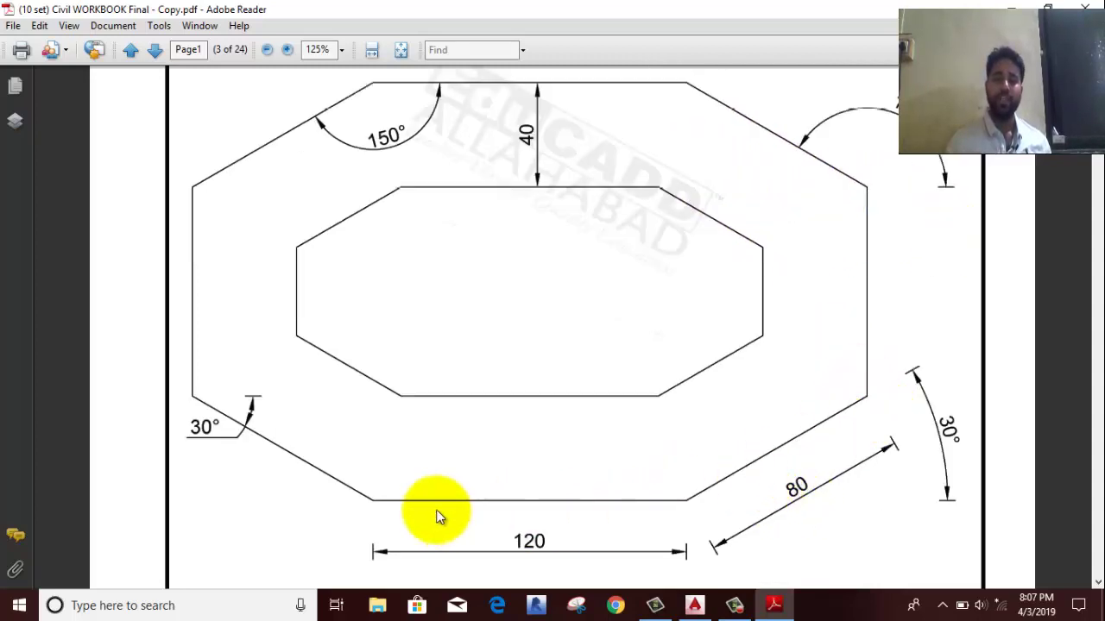
pyautogui.scroll(2, 589, 252)
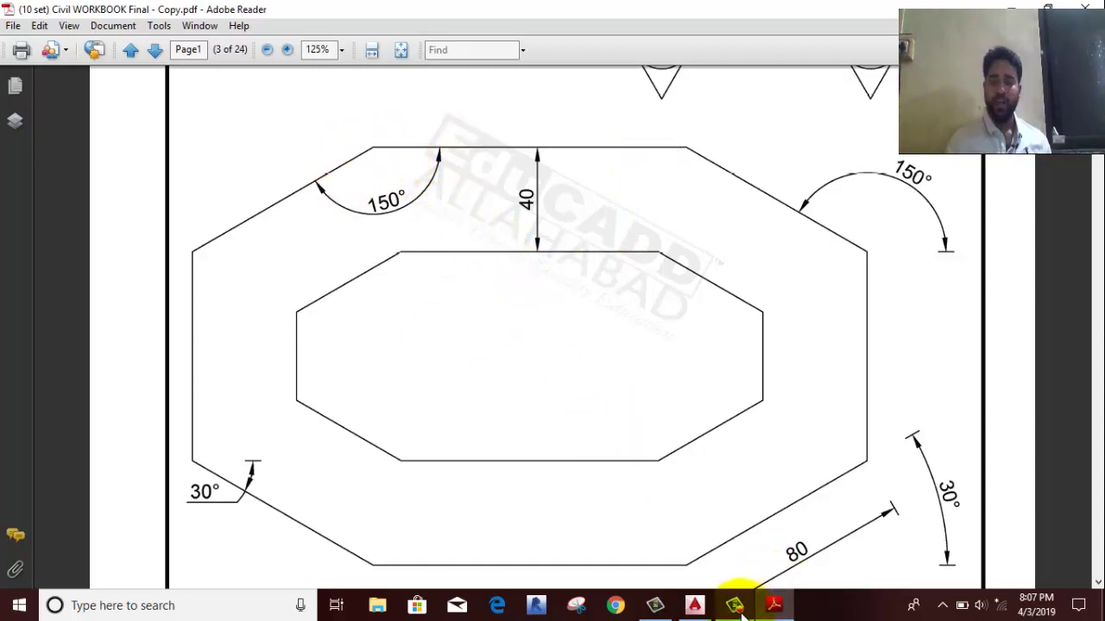
pyautogui.click(693, 604)
# - Close the octagon: 80 units at 210°, 80 units straight down, then back to the start point
pyautogui.moveTo(285, 232); pyautogui.dragTo(292, 274, button='middle')
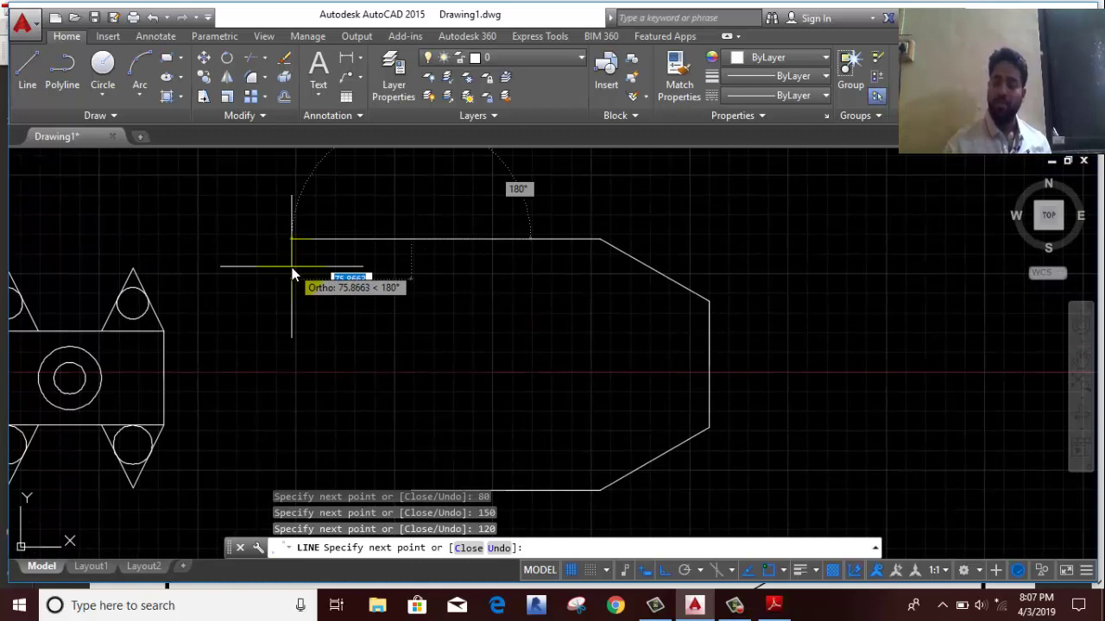
pyautogui.write('80')
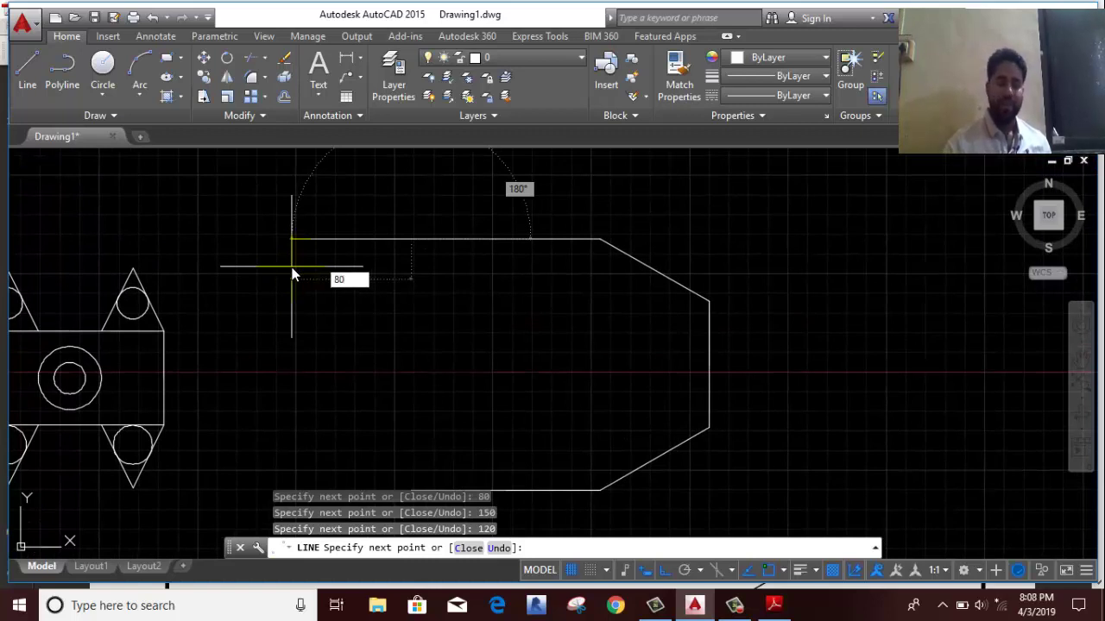
pyautogui.press('Tab')
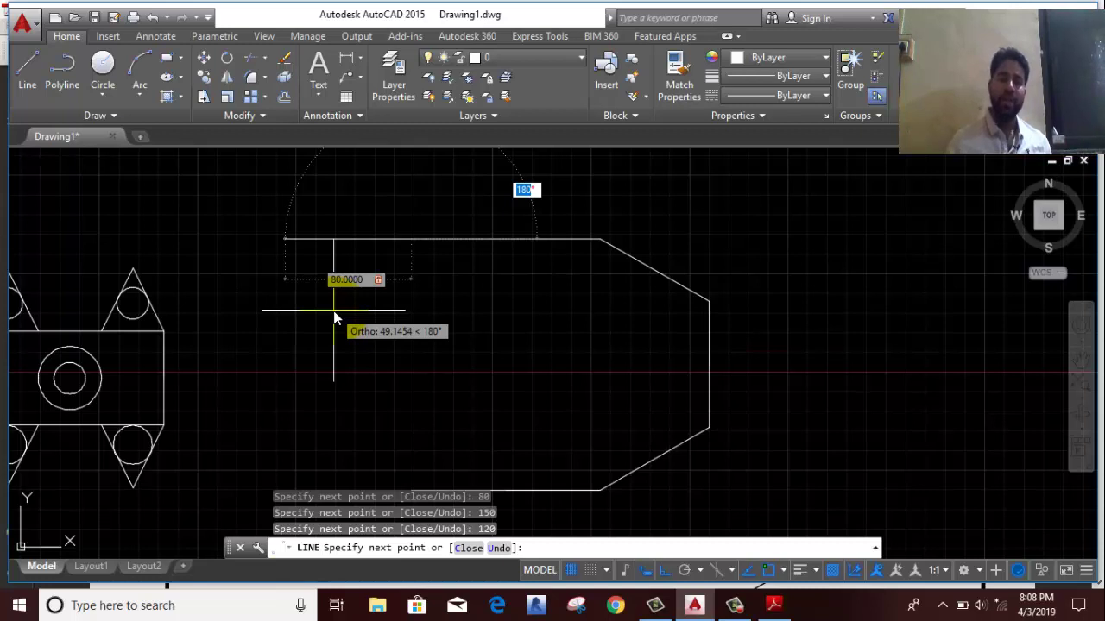
pyautogui.write('210')
pyautogui.press('Return')
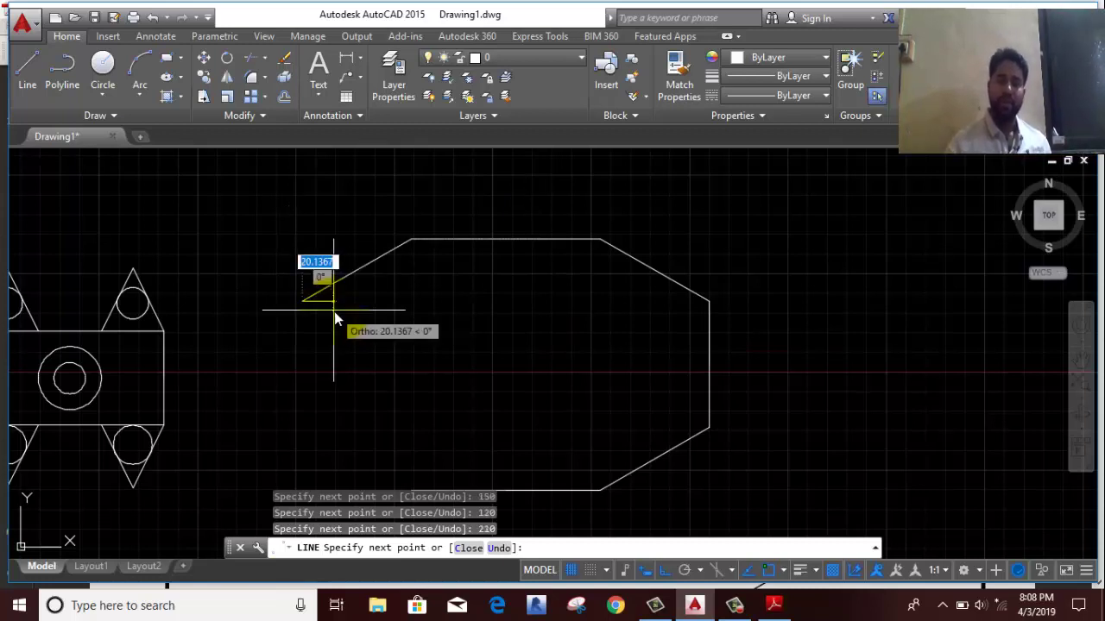
pyautogui.moveTo(320, 402); pyautogui.dragTo(325, 332, button='middle')
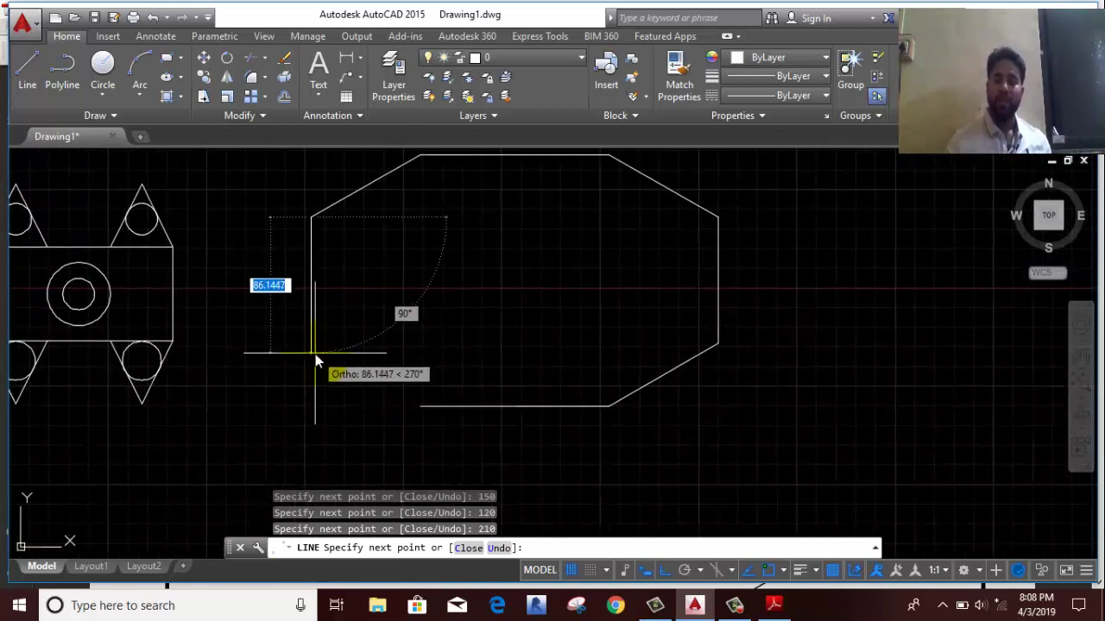
pyautogui.write('80')
pyautogui.press('Return')
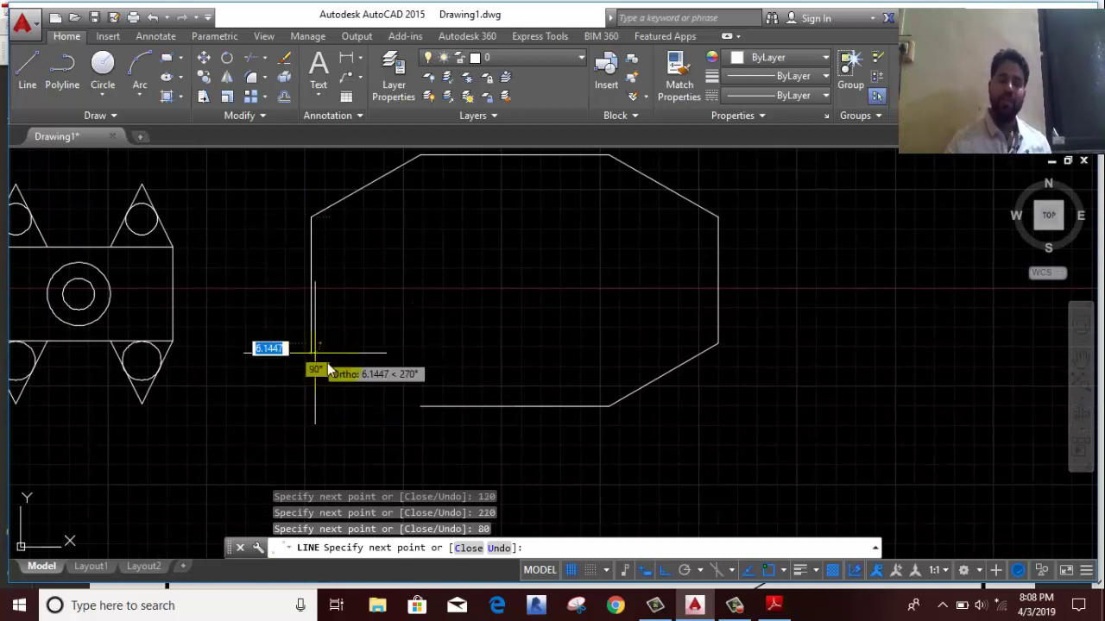
pyautogui.click(421, 405)
pyautogui.rightClick(429, 329)
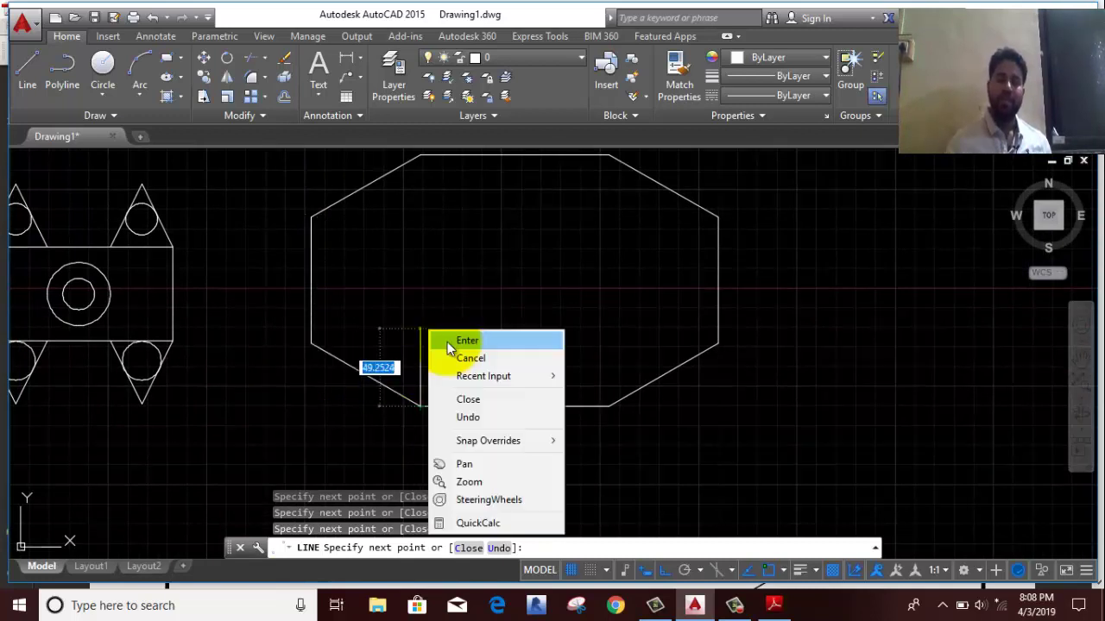
pyautogui.click(447, 341)
pyautogui.moveTo(442, 324); pyautogui.dragTo(439, 395, button='middle')
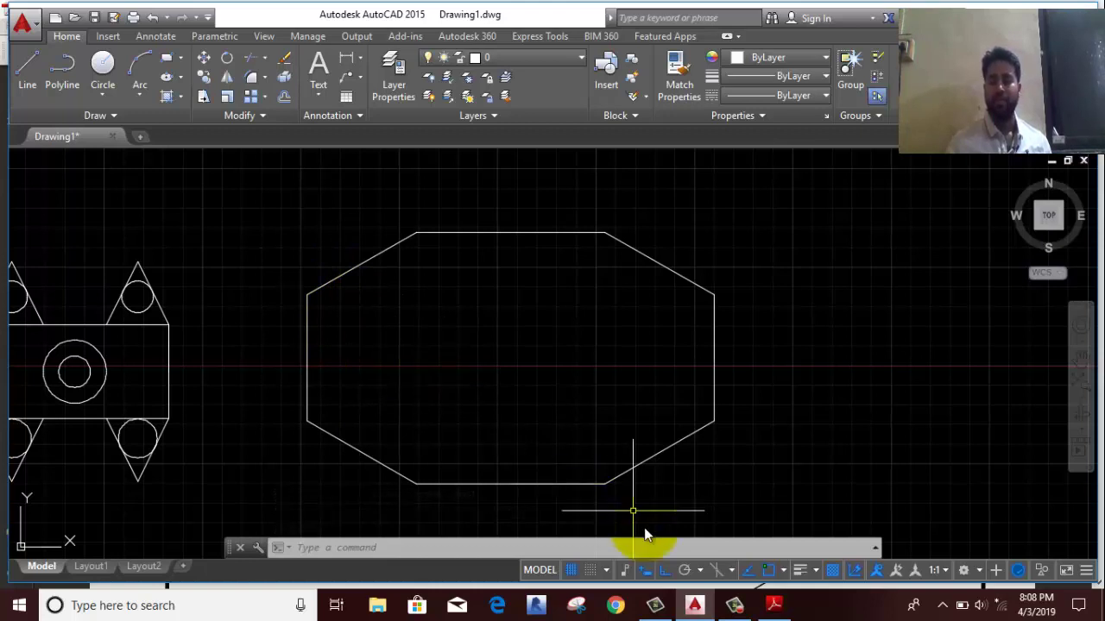
# - Window-select the octagon's eight lines and join them with J into one polyline
pyautogui.click(774, 605)
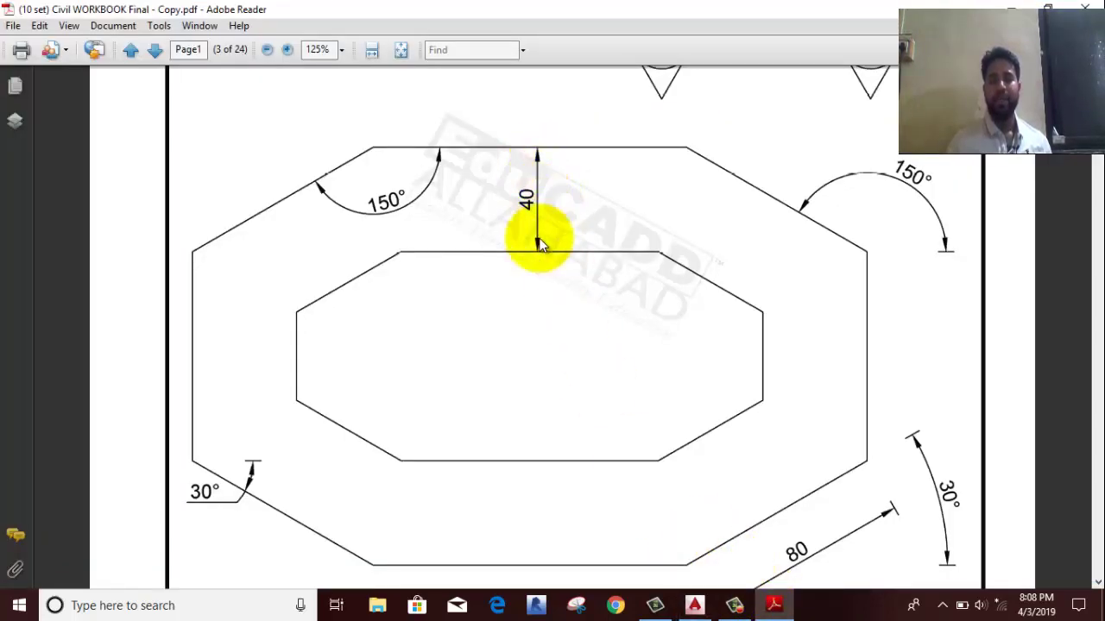
pyautogui.click(774, 606)
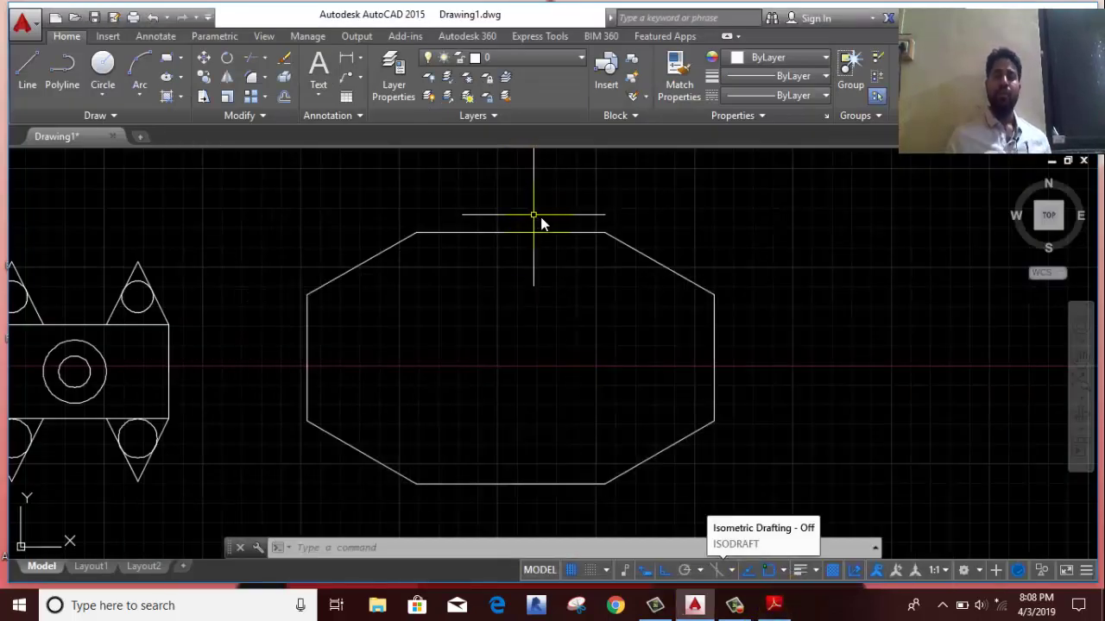
pyautogui.moveTo(545, 216); pyautogui.dragTo(518, 198, button='middle')
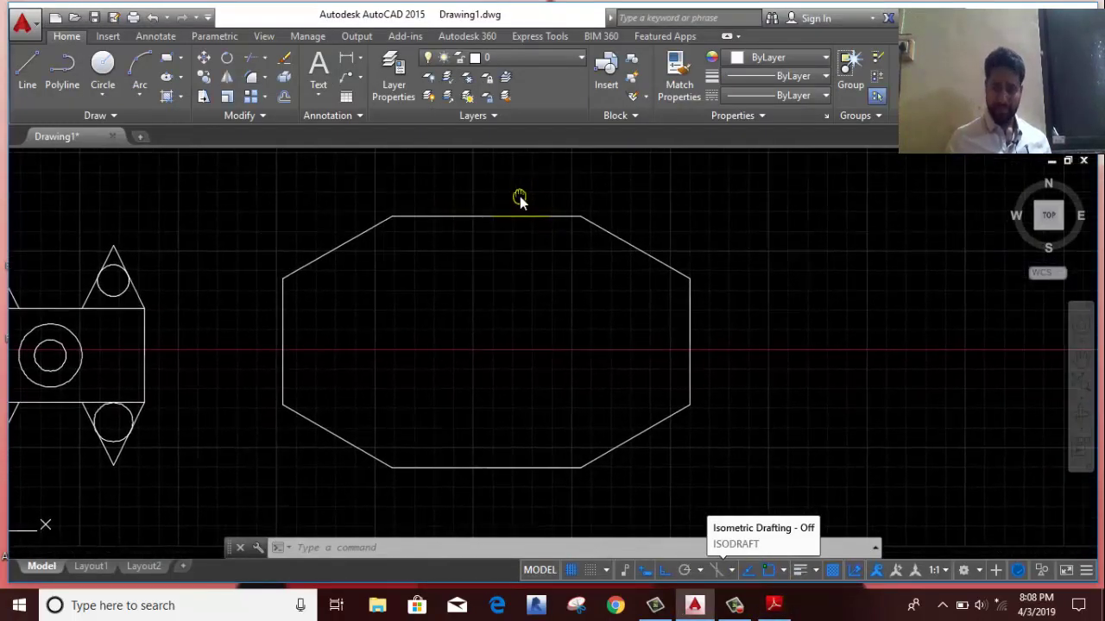
pyautogui.click(792, 192)
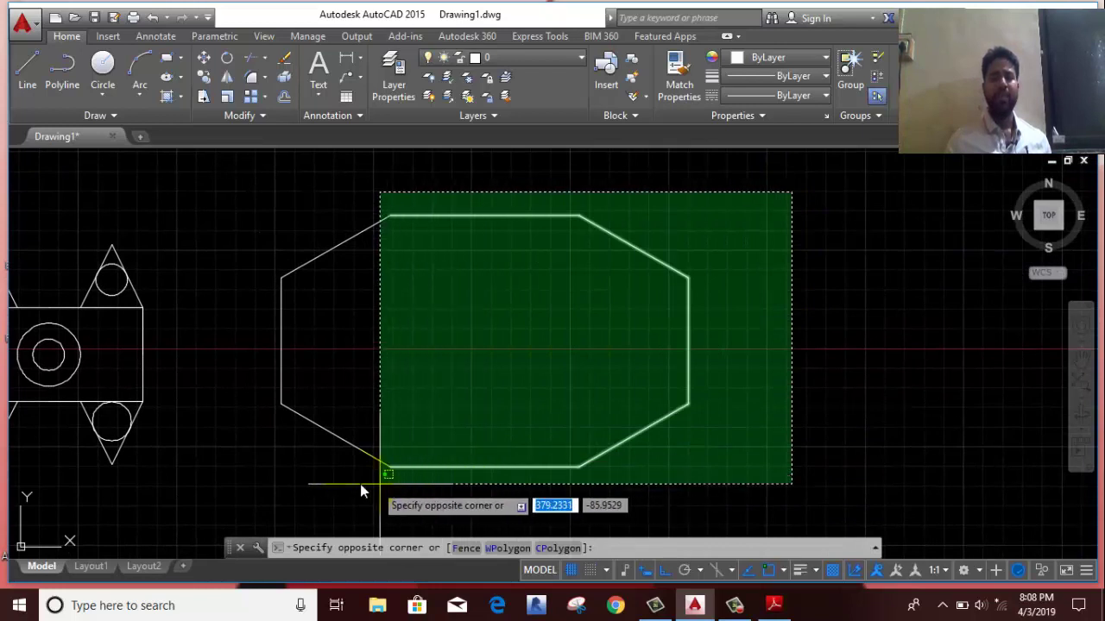
pyautogui.click(231, 477)
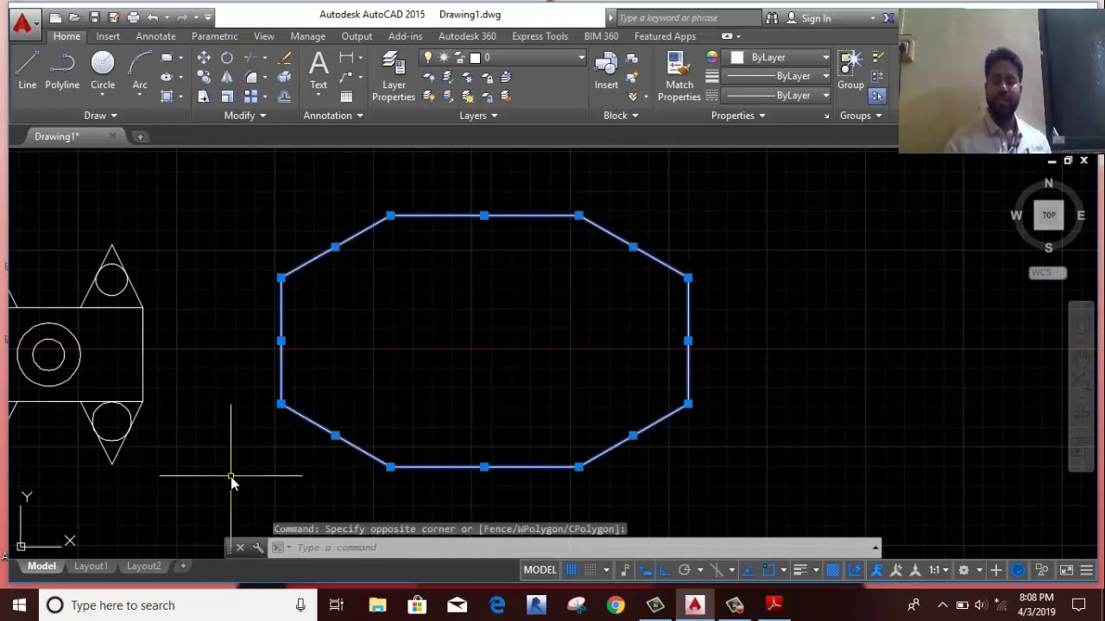
pyautogui.write('j')
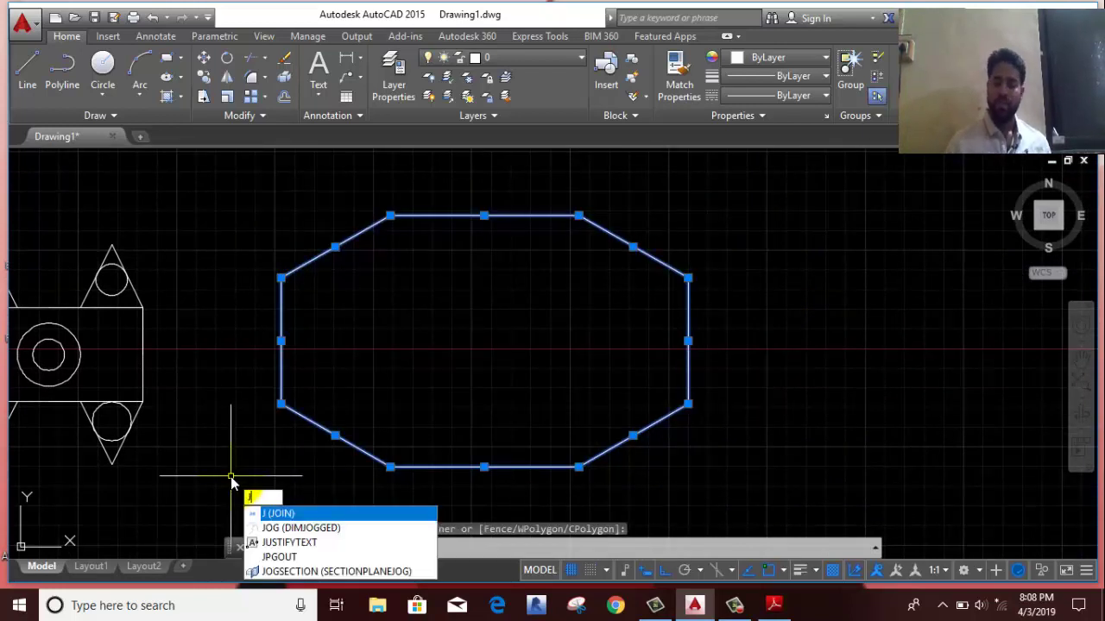
pyautogui.press('Return')
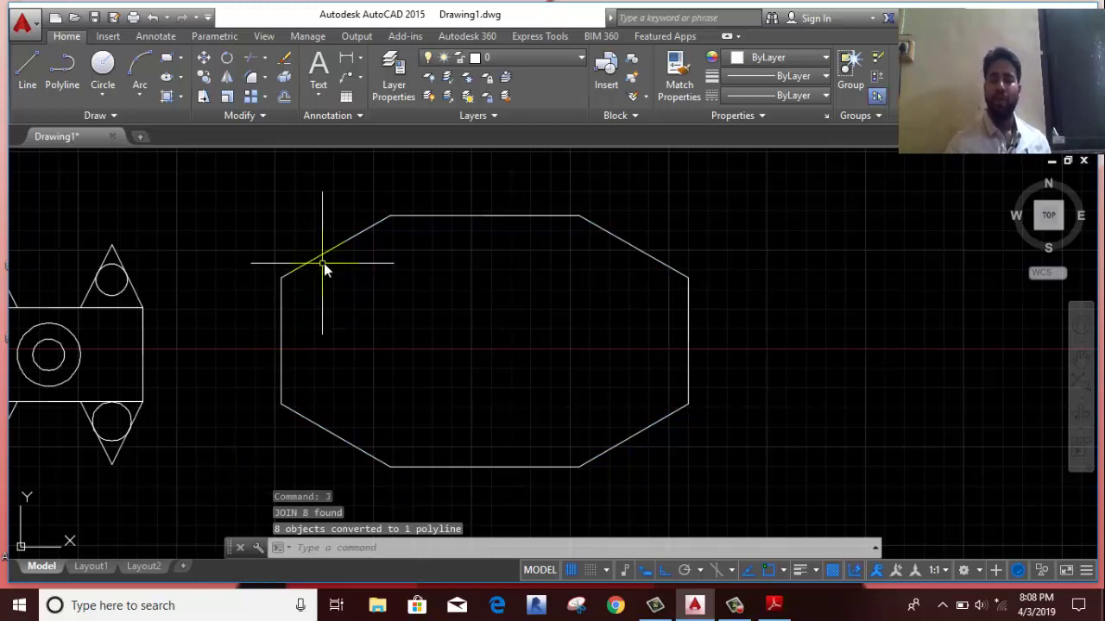
pyautogui.click(411, 224)
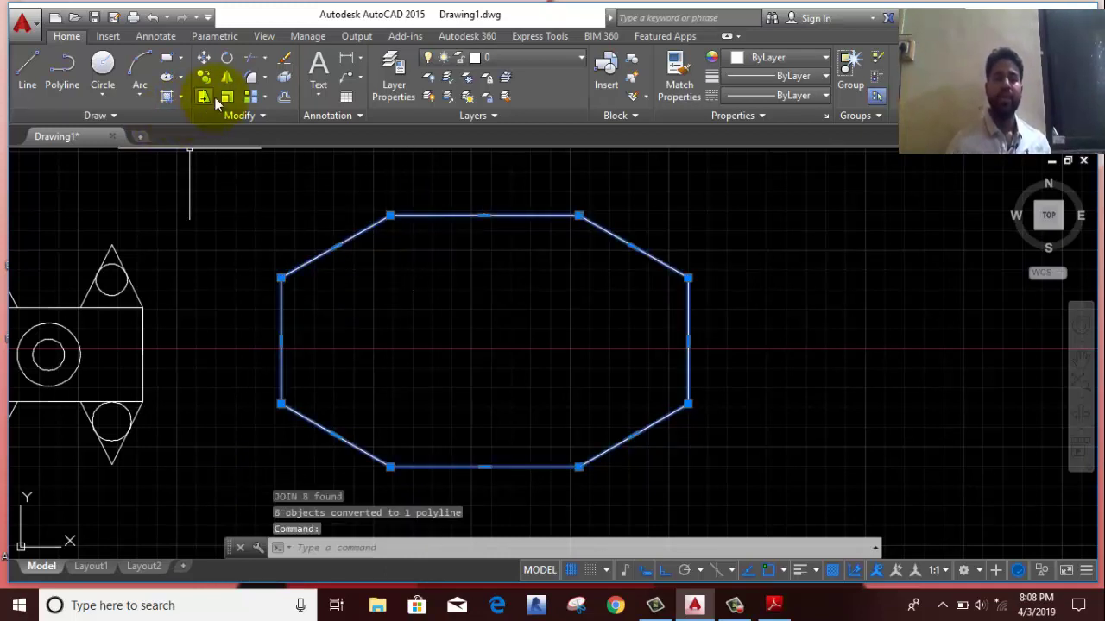
# - Offset the octagon 40 units inward to create a smaller inner octagon
pyautogui.click(284, 96)
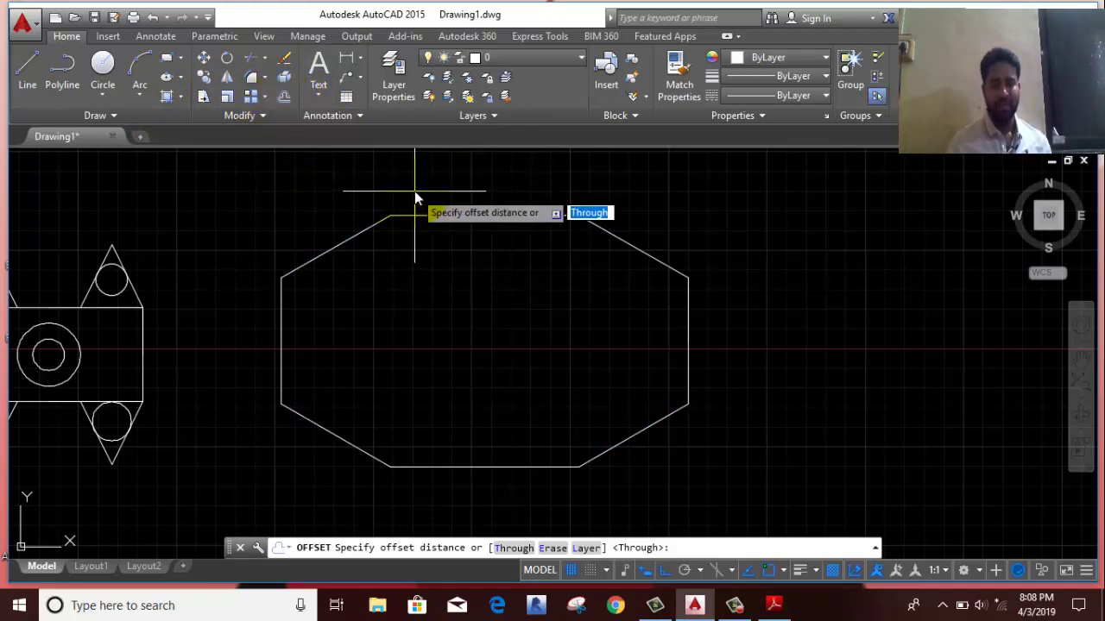
pyautogui.click(429, 191)
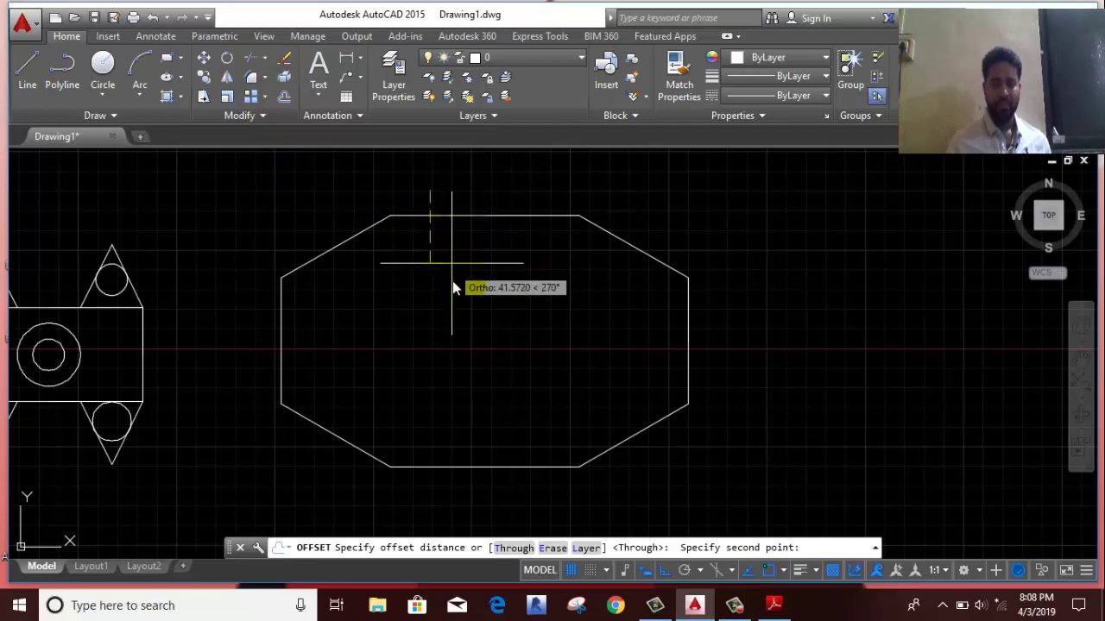
pyautogui.write('40')
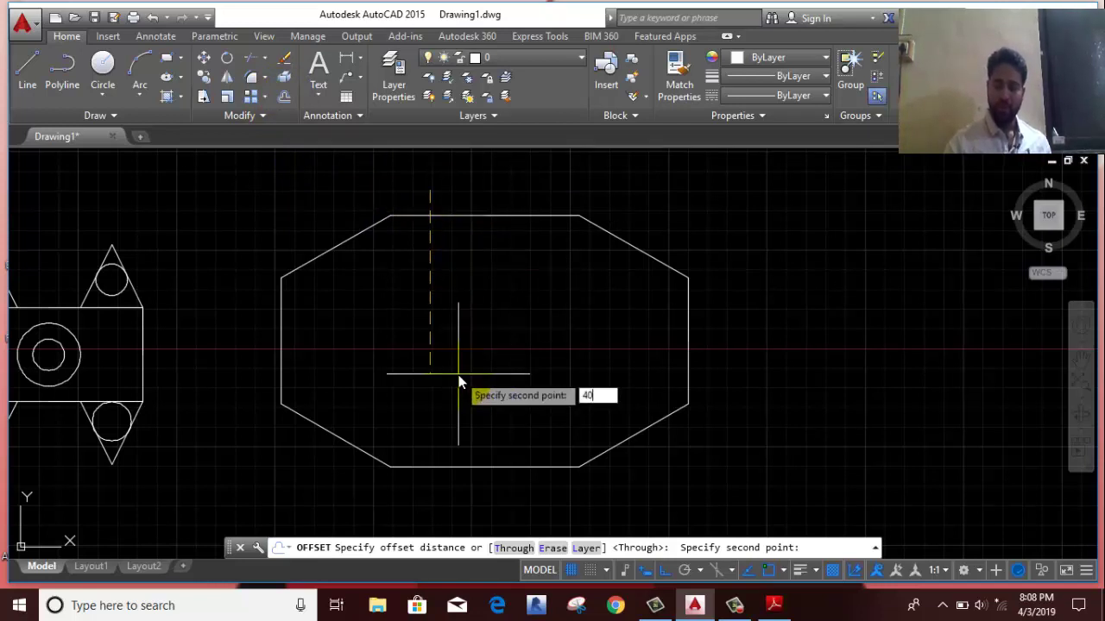
pyautogui.press('Return')
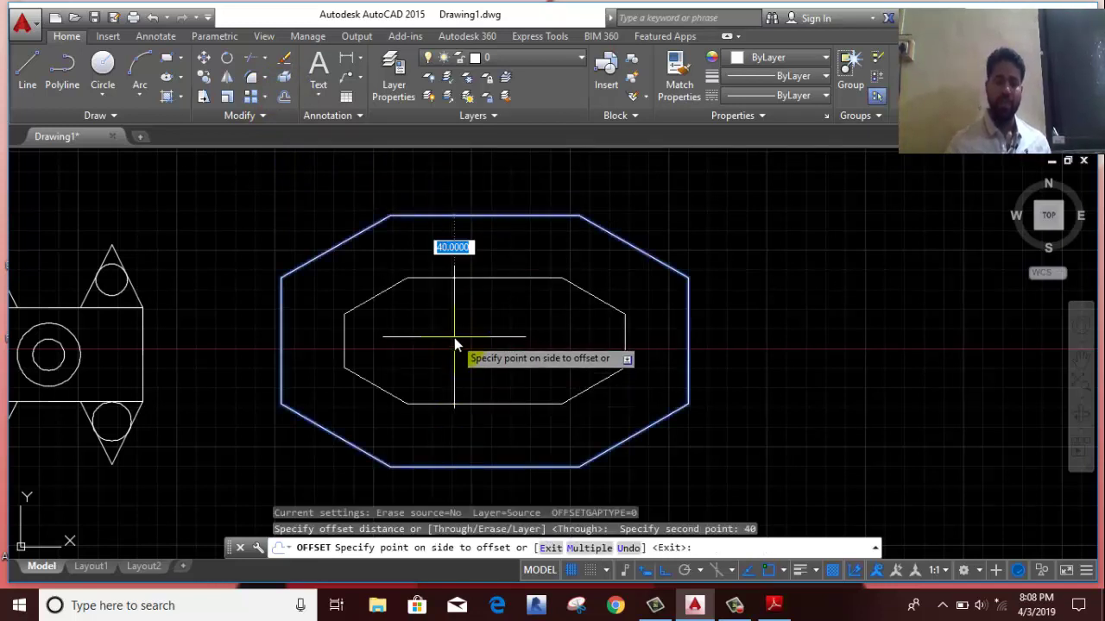
pyautogui.click(481, 285)
pyautogui.rightClick(687, 211)
pyautogui.click(721, 238)
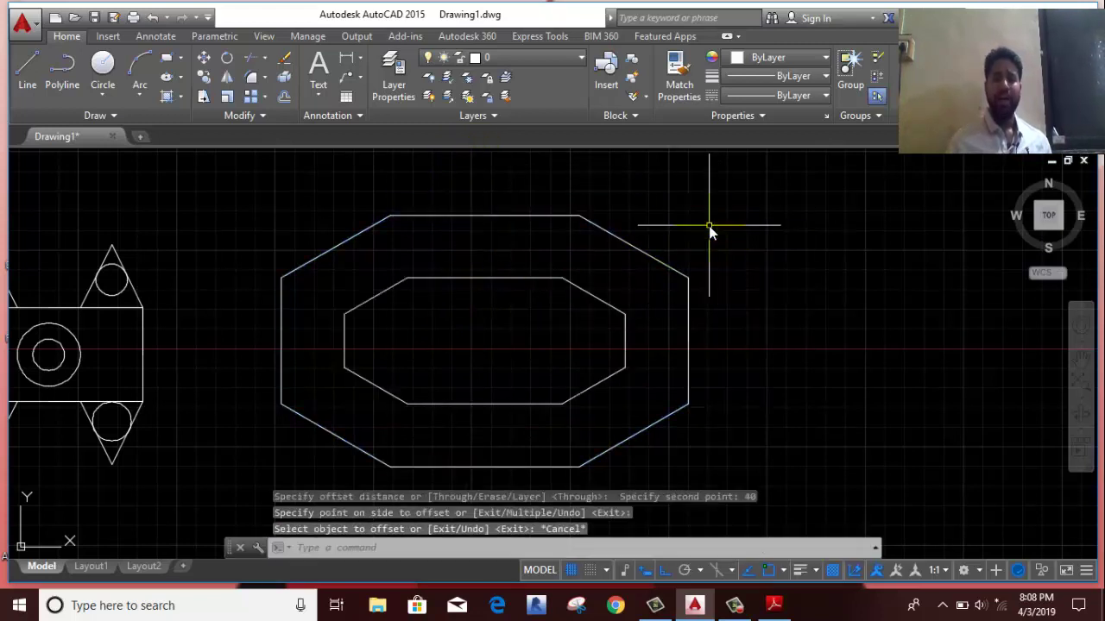
pyautogui.moveTo(745, 222); pyautogui.dragTo(900, 217, button='middle')
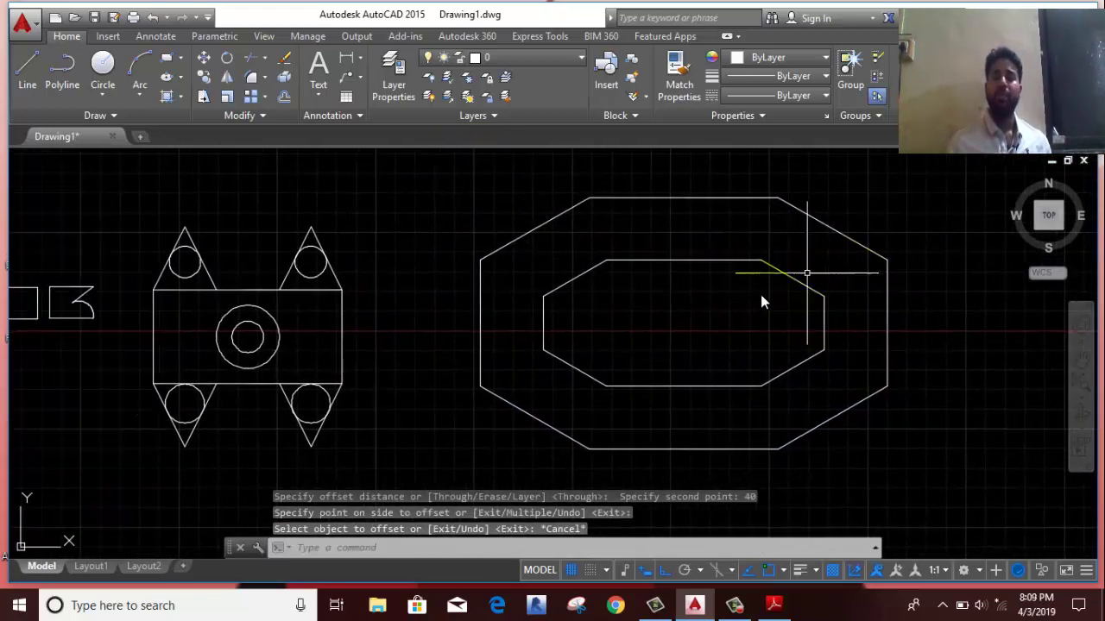
# - Pan the drawing right to frame the lugged rectangle and both octagons
pyautogui.moveTo(308, 369)
pyautogui.mouseDown(button='middle')
pyautogui.moveTo(488, 360)
pyautogui.moveTo(385, 360)
pyautogui.mouseUp(button='middle')
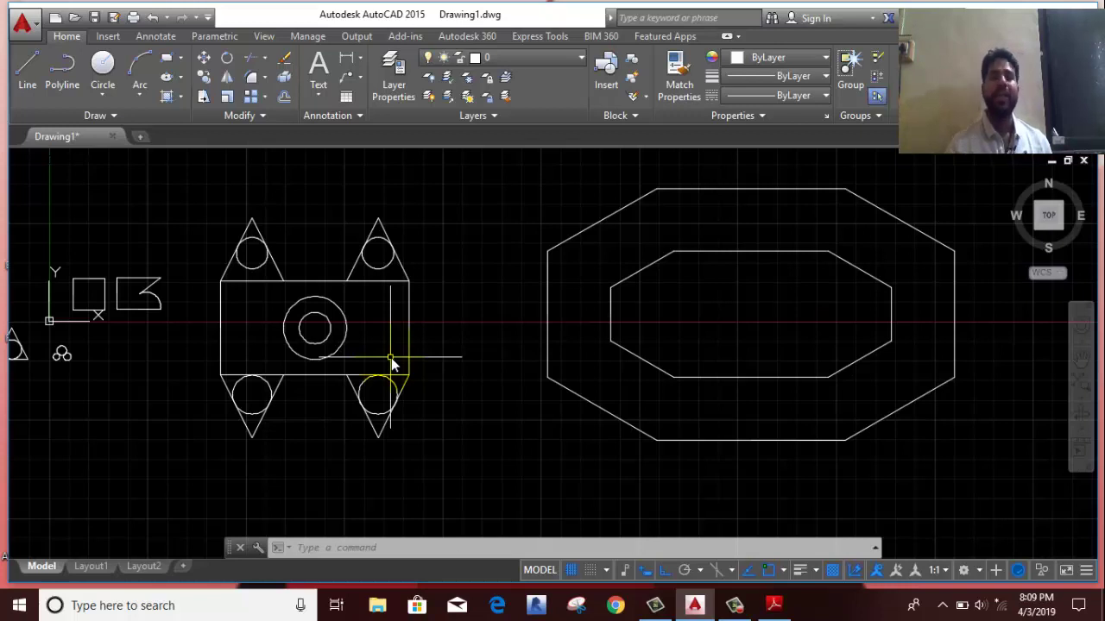
# - Check the workbook PDF's octagon figure (150° angles, 40 offset), then return to AutoCAD
pyautogui.click(772, 605)
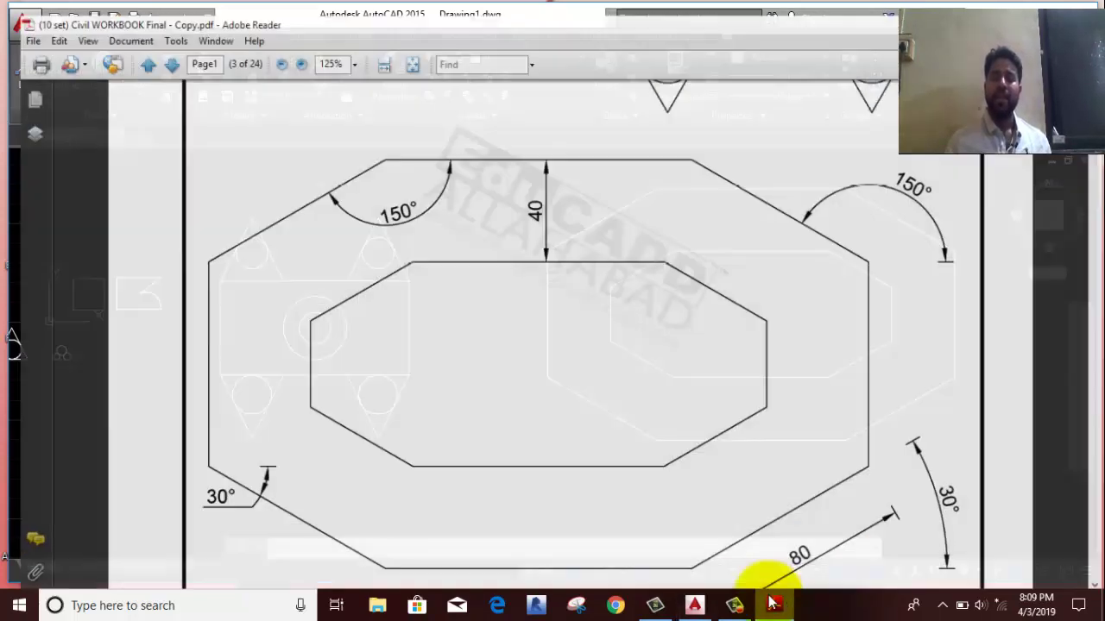
pyautogui.scroll(1, 499, 395)
pyautogui.scroll(5, 500, 394)
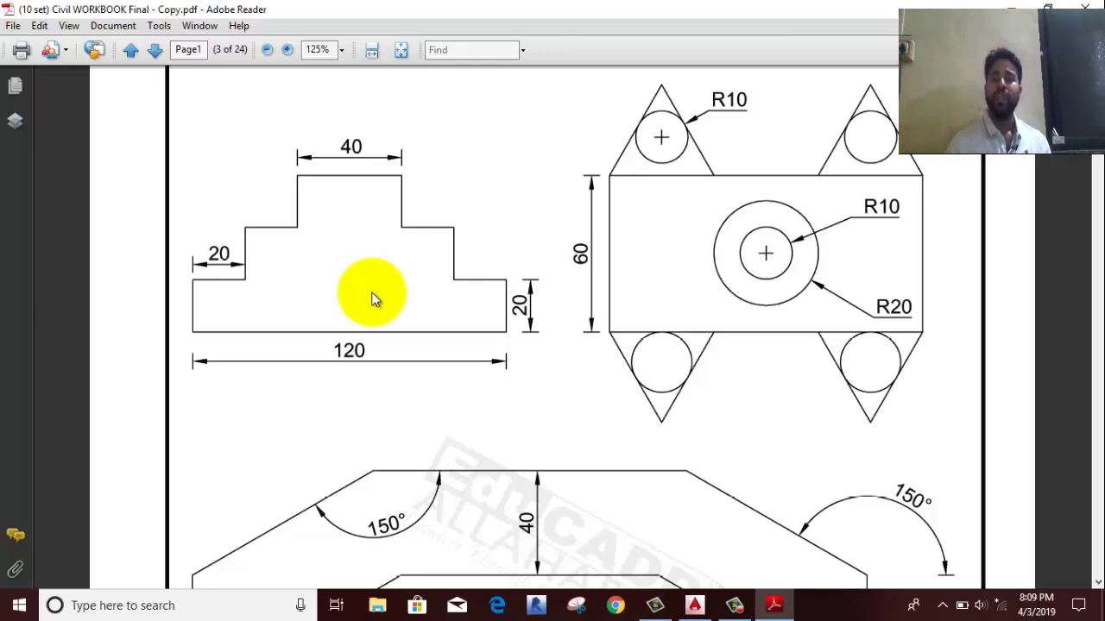
pyautogui.scroll(-1, 665, 405)
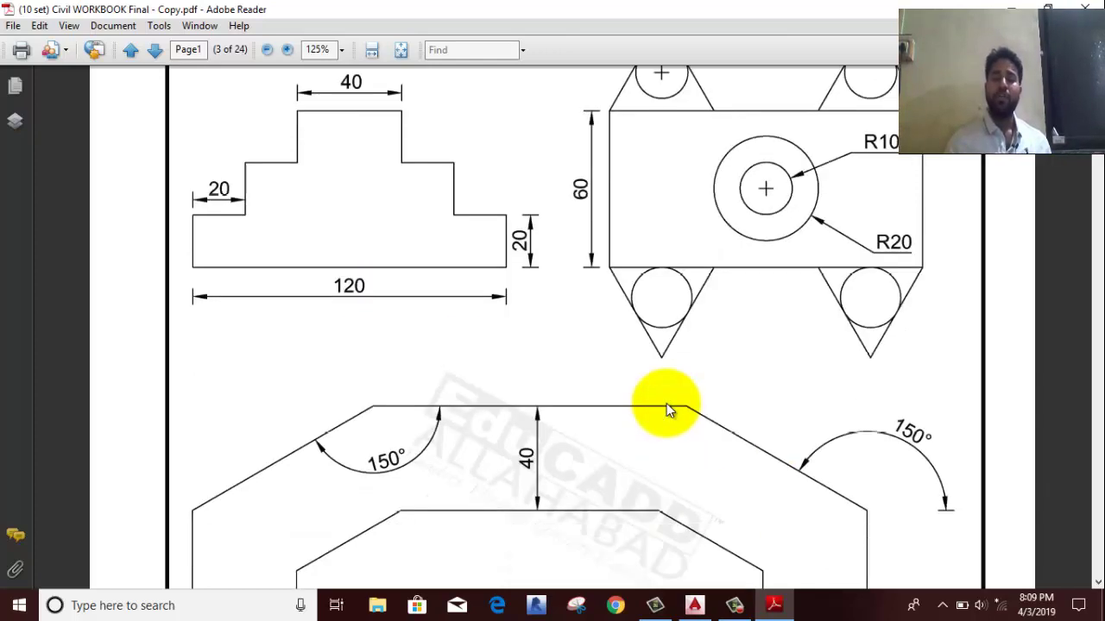
pyautogui.scroll(-1, 668, 410)
pyautogui.click(695, 606)
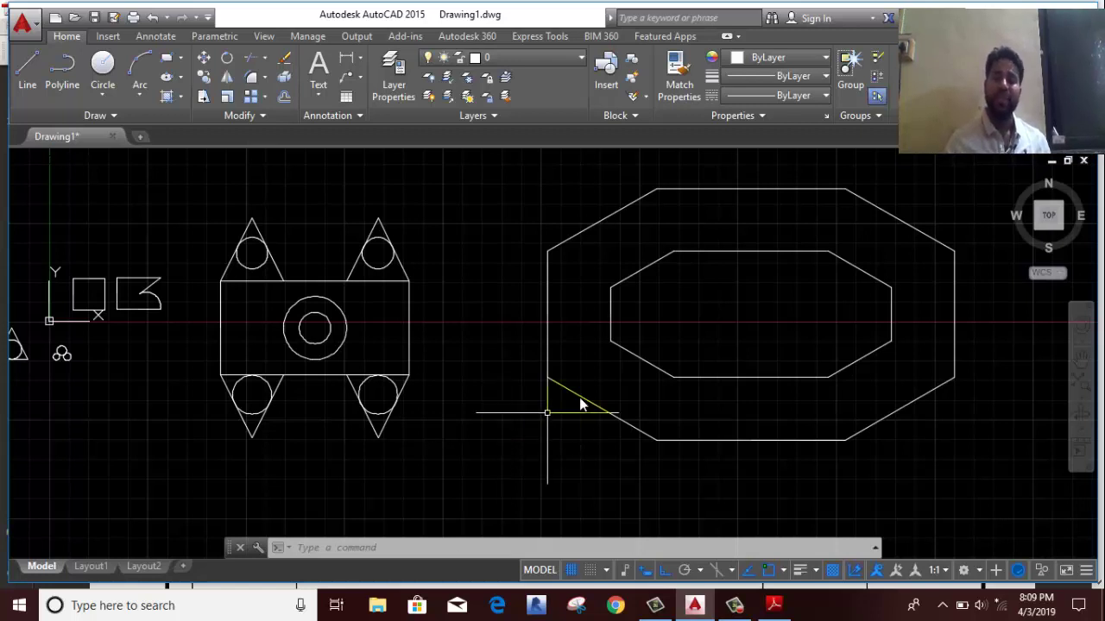
pyautogui.moveTo(579, 399); pyautogui.dragTo(215, 363, button='middle')
pyautogui.moveTo(698, 430); pyautogui.dragTo(633, 417, button='middle')
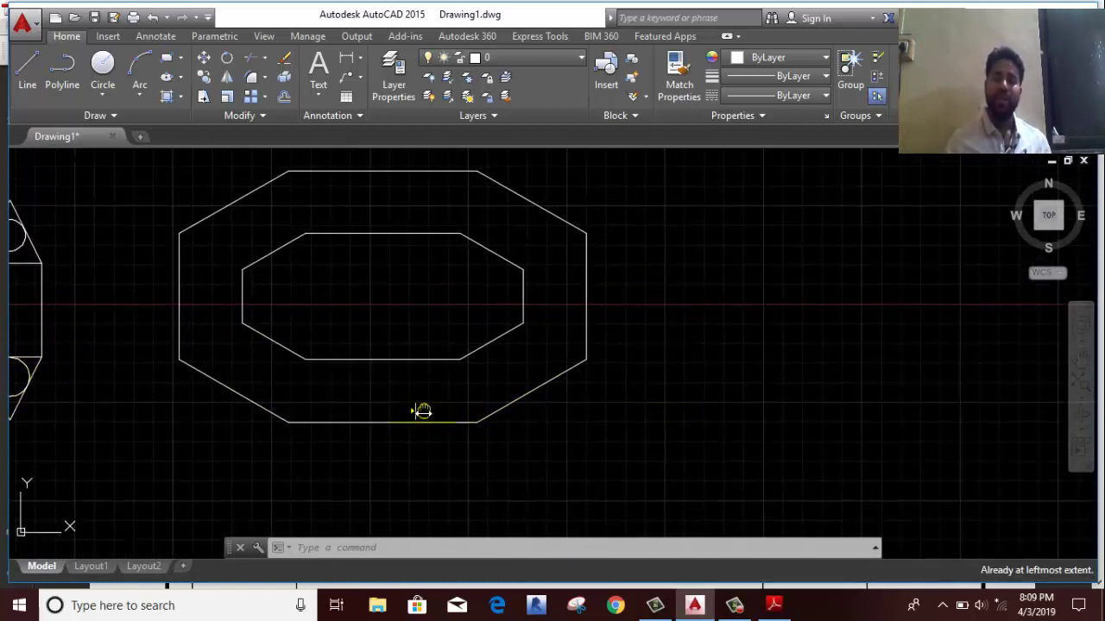
pyautogui.write('re')
pyautogui.press('Return')
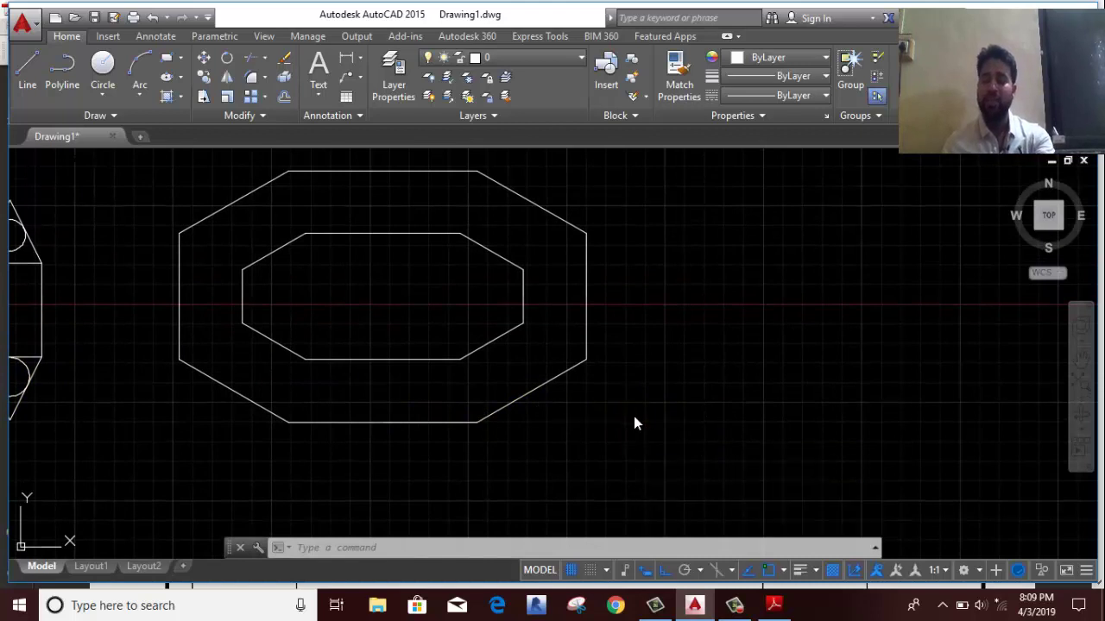
pyautogui.scroll(-2, 646, 406)
pyautogui.moveTo(644, 388); pyautogui.dragTo(311, 302, button='middle')
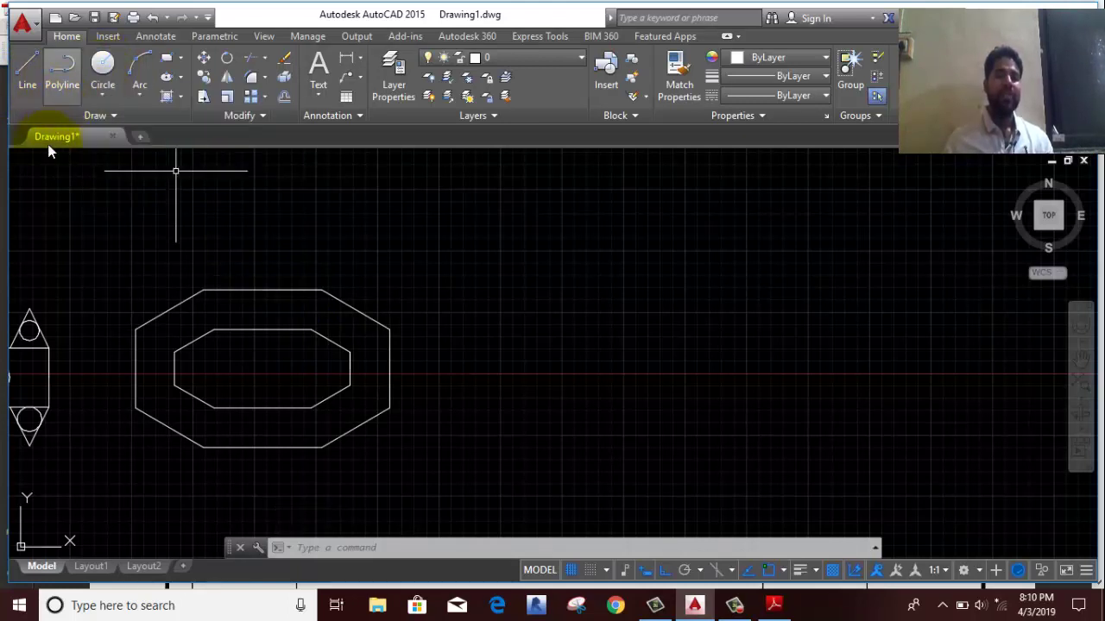
pyautogui.click(103, 93)
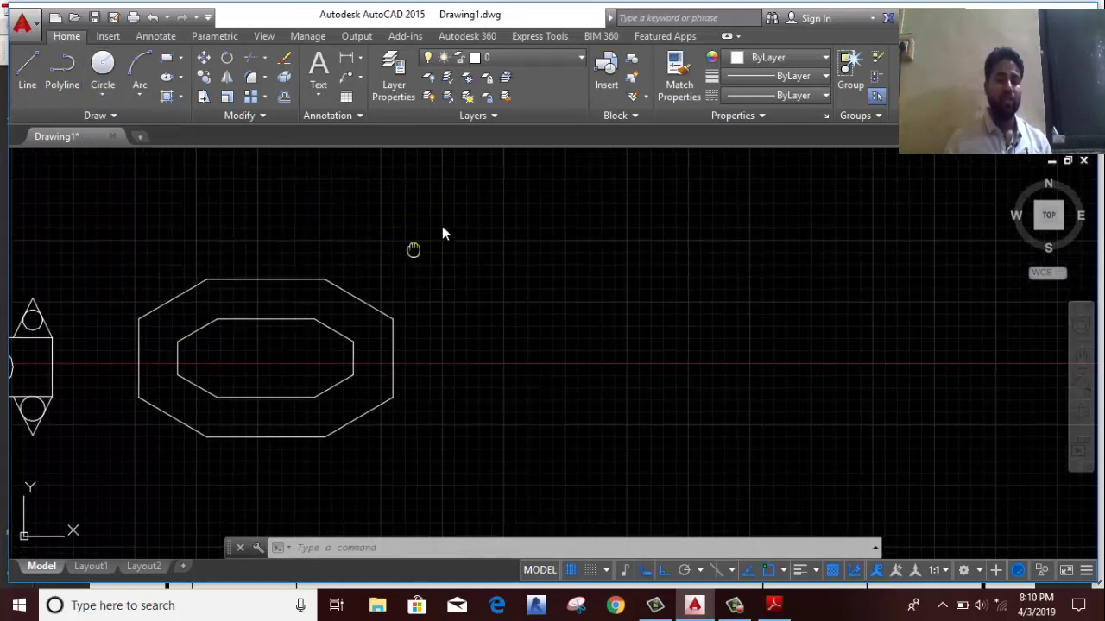
pyautogui.moveTo(436, 239); pyautogui.dragTo(760, 233, button='middle')
pyautogui.moveTo(110, 258); pyautogui.dragTo(256, 265, button='middle')
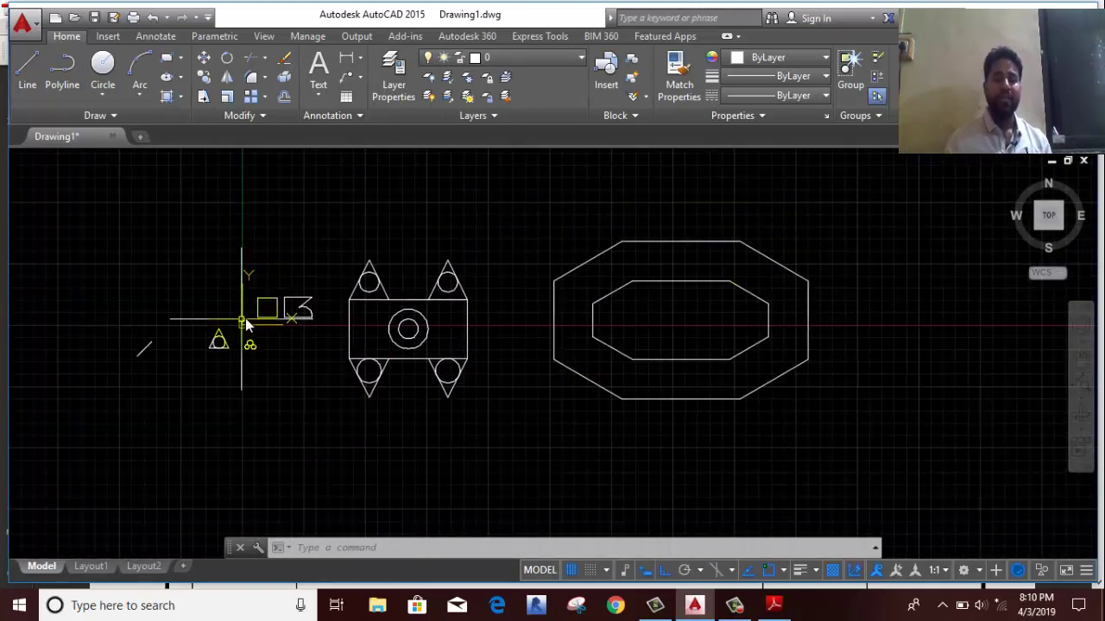
pyautogui.scroll(5, 245, 318)
# - Select the square's four edges and JOIN them into one polyline
pyautogui.click(328, 326)
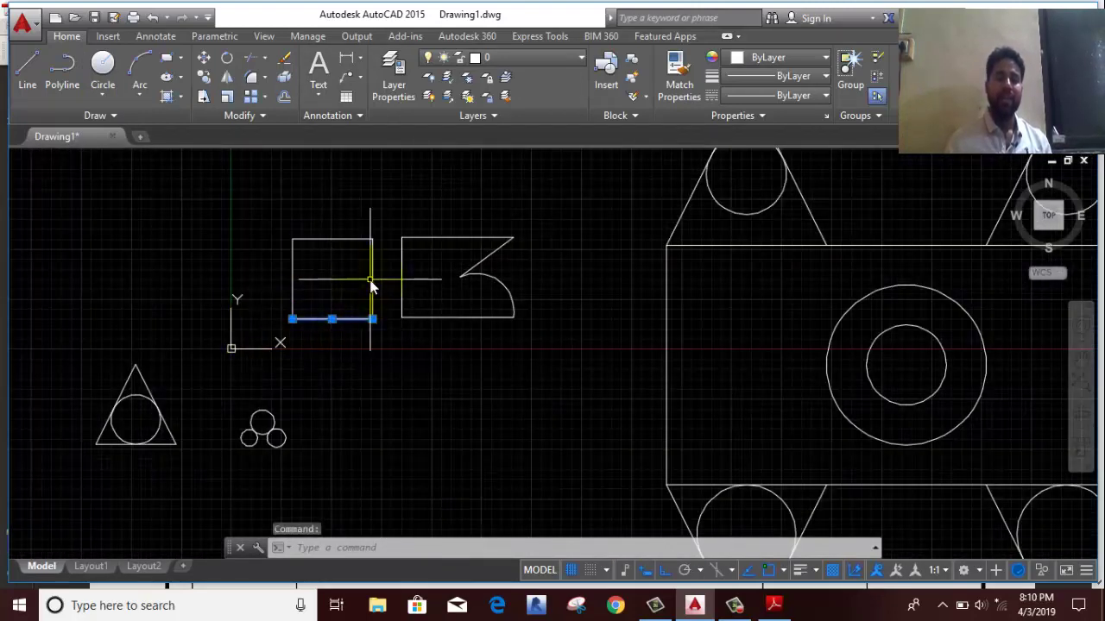
pyautogui.click(372, 285)
pyautogui.click(340, 240)
pyautogui.click(292, 276)
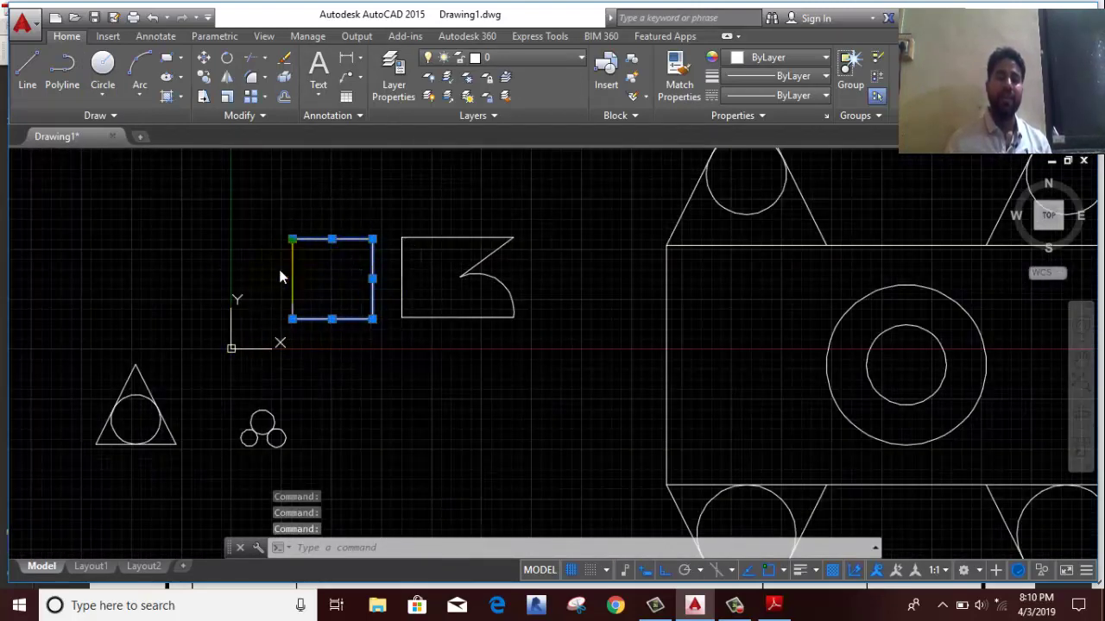
pyautogui.click(294, 263)
pyautogui.click(288, 272)
pyautogui.click(275, 285)
pyautogui.click(311, 251)
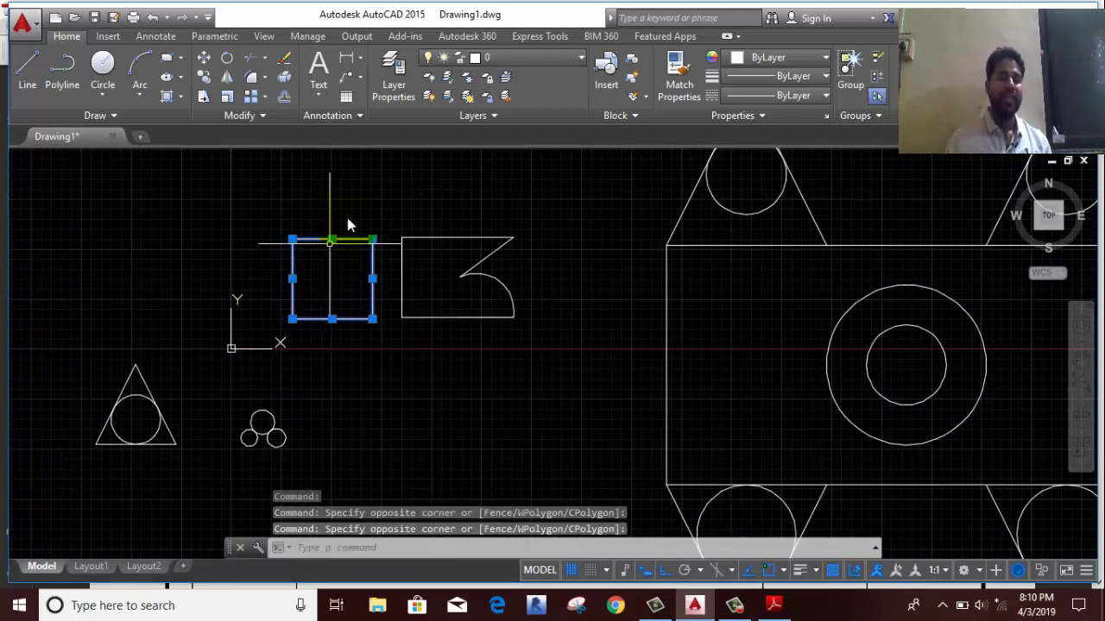
pyautogui.click(365, 203)
pyautogui.click(280, 296)
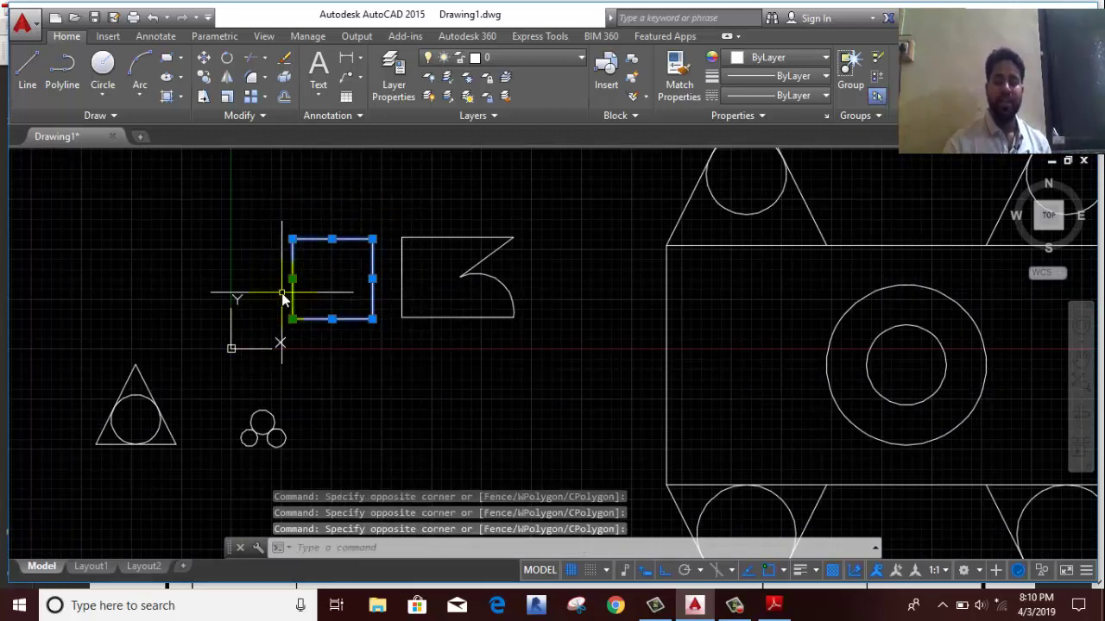
pyautogui.write('J')
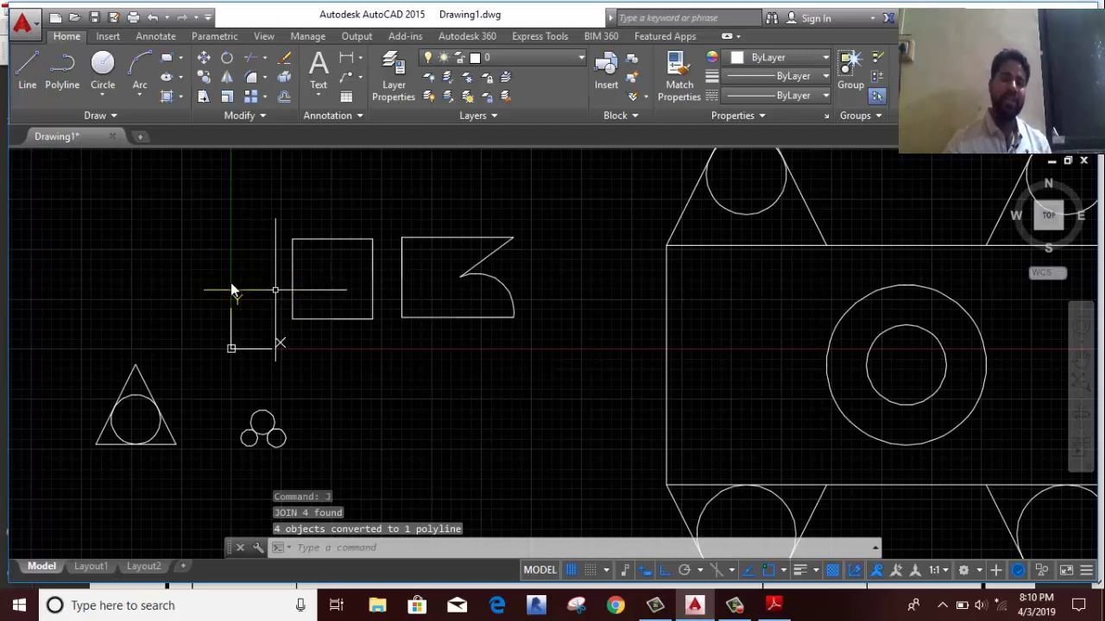
# - Stretch the polyline's left edge farther left and add a raised peak vertex on top
pyautogui.click(334, 239)
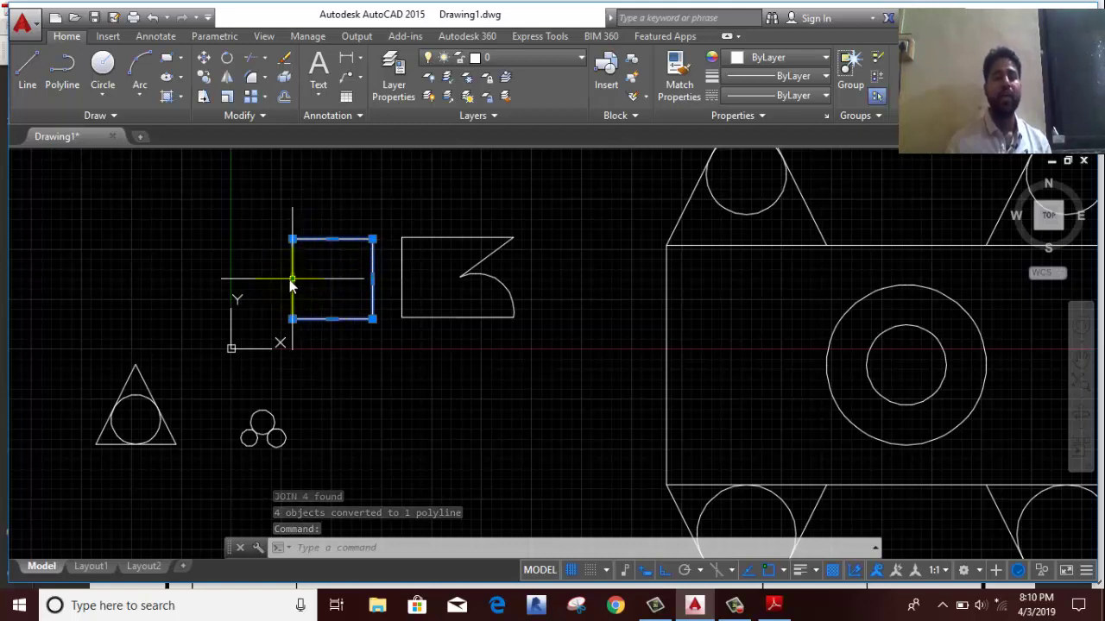
pyautogui.moveTo(291, 279)
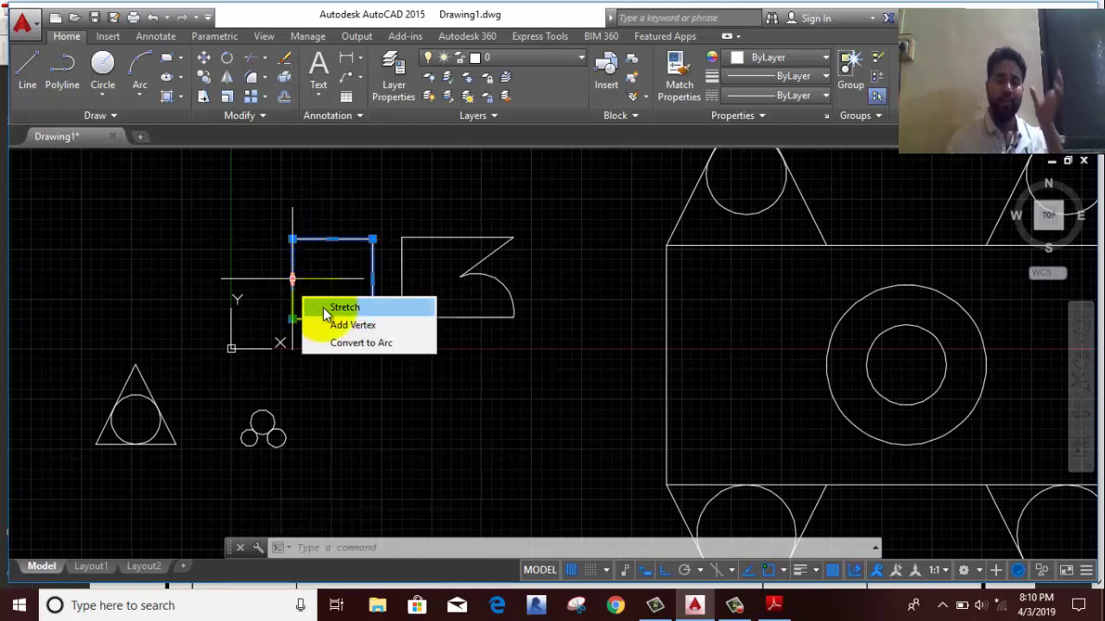
pyautogui.click(325, 309)
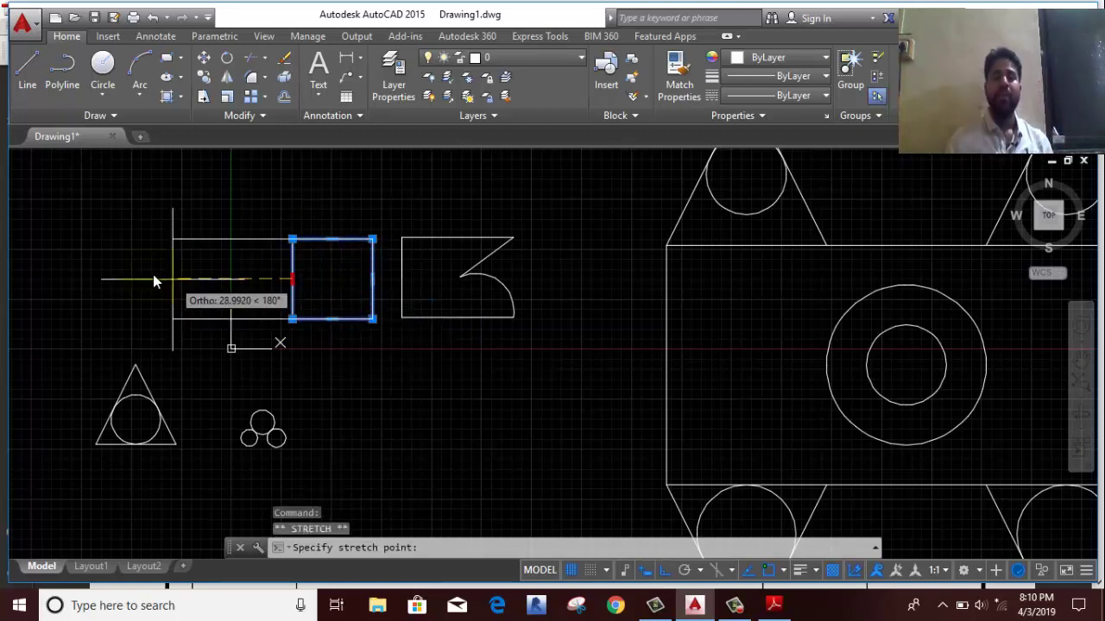
pyautogui.click(137, 278)
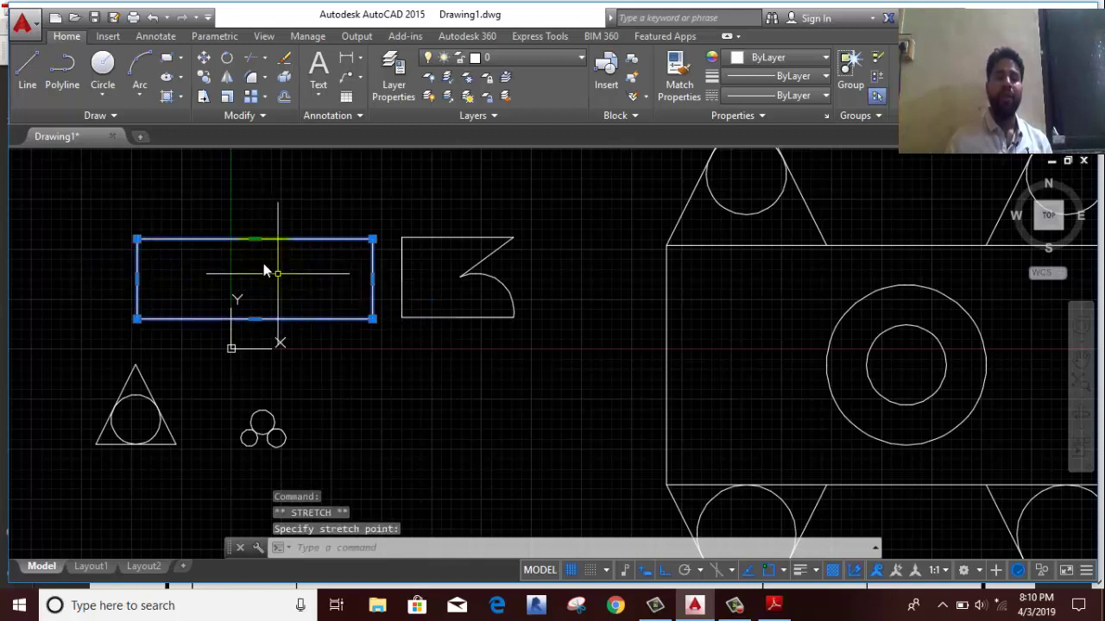
pyautogui.click(293, 284)
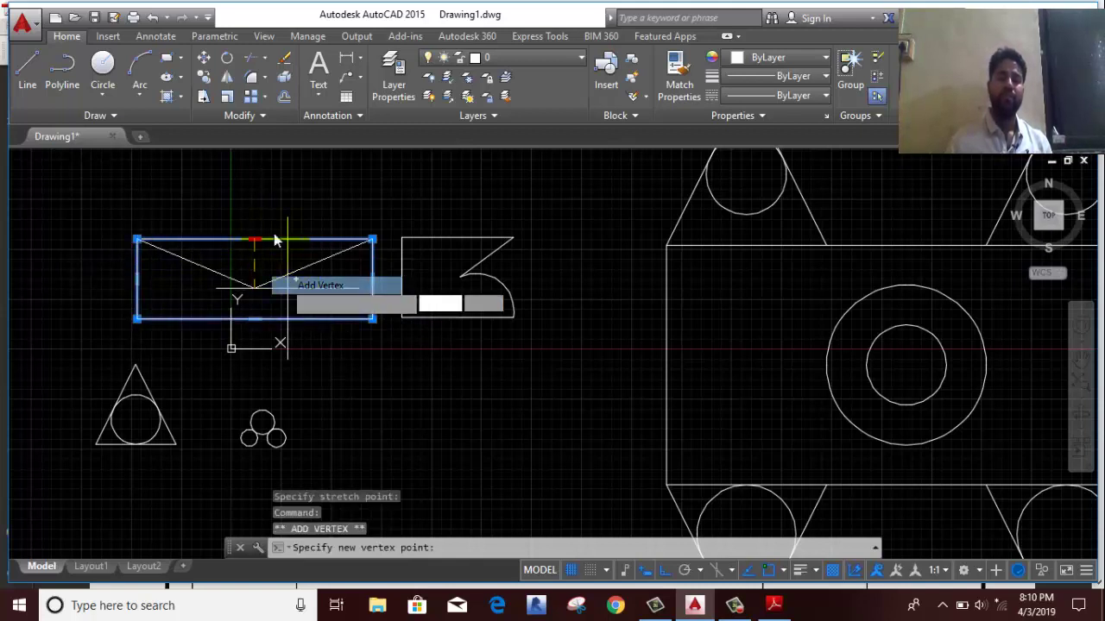
pyautogui.click(254, 183)
pyautogui.moveTo(196, 212)
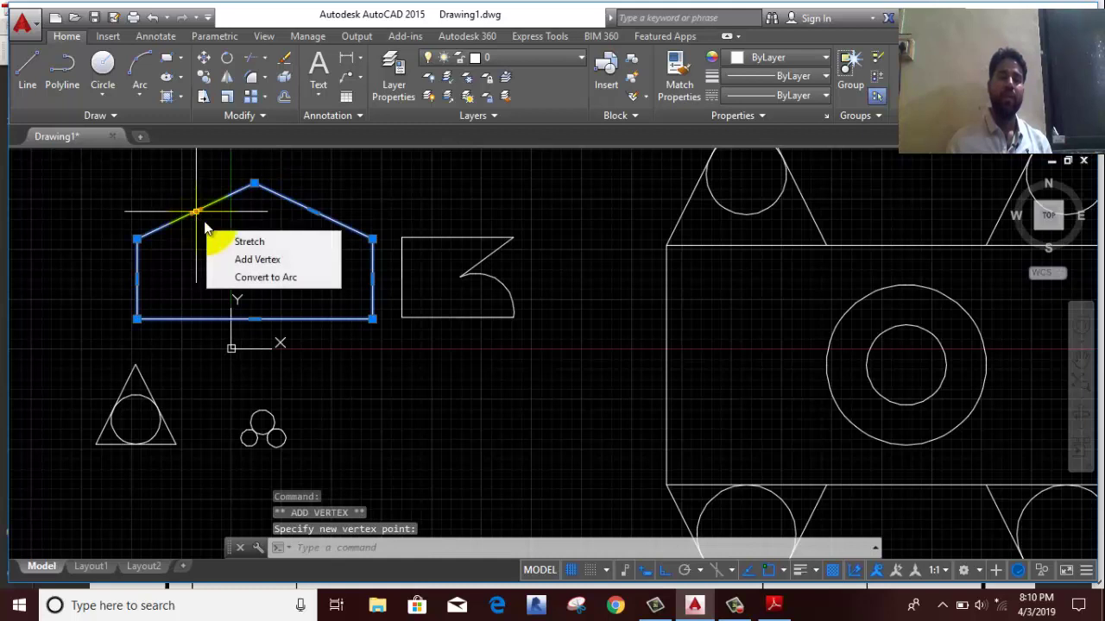
# - Convert the upper-left segment into an inward-curving arc
pyautogui.click(256, 278)
pyautogui.click(207, 251)
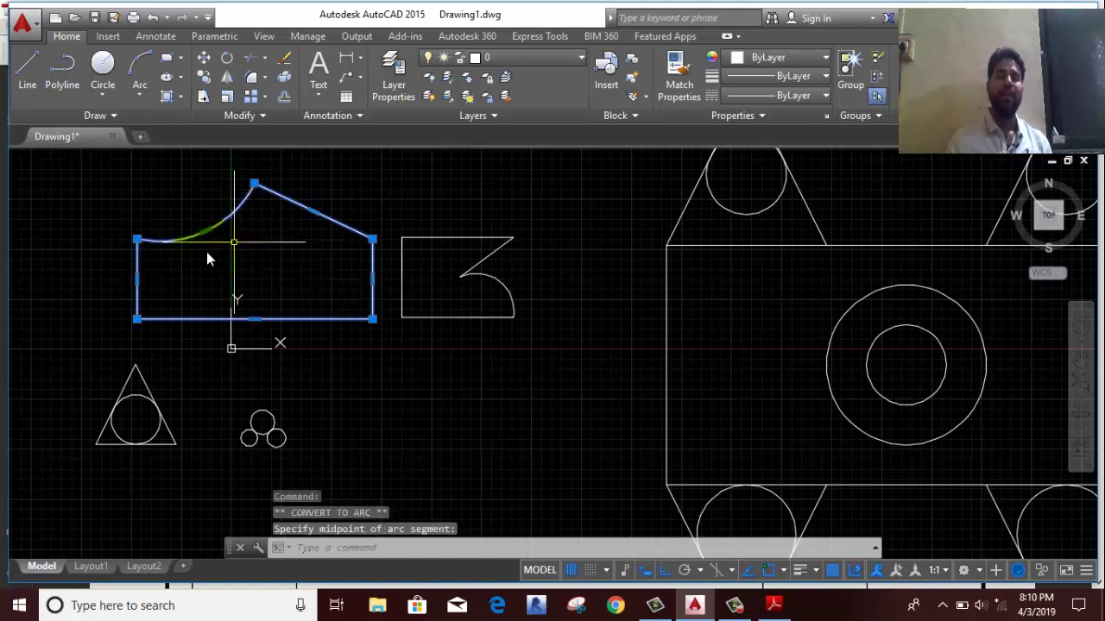
pyautogui.scroll(-2, 271, 278)
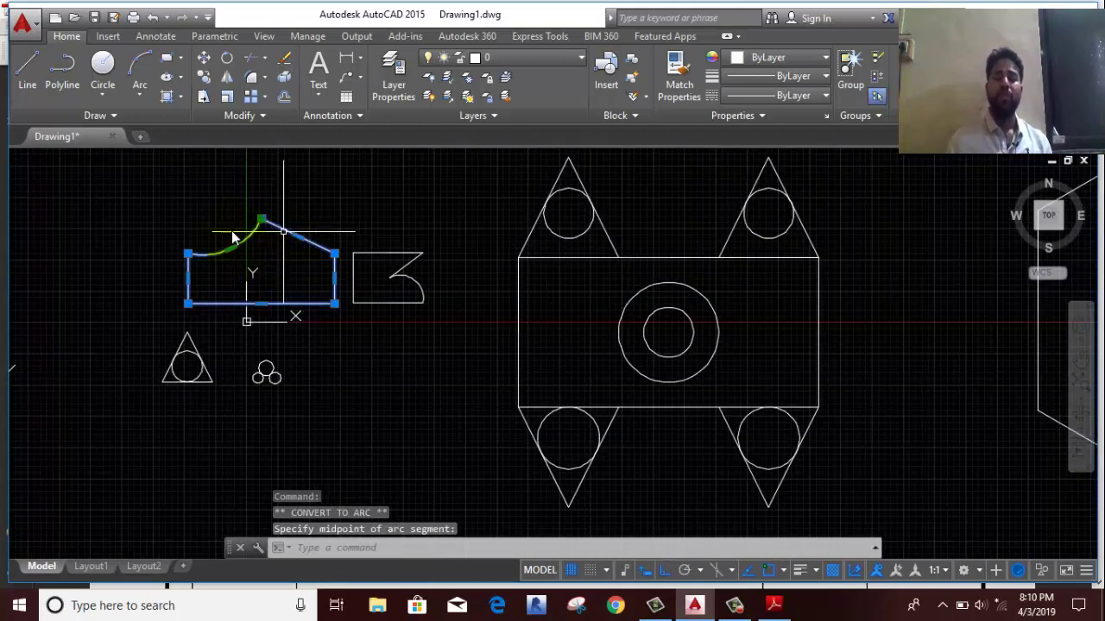
# - Draw a single horizontal line in clear space and window-select it
pyautogui.moveTo(336, 310); pyautogui.dragTo(142, 264, button='middle')
pyautogui.moveTo(200, 294); pyautogui.dragTo(546, 232, button='middle')
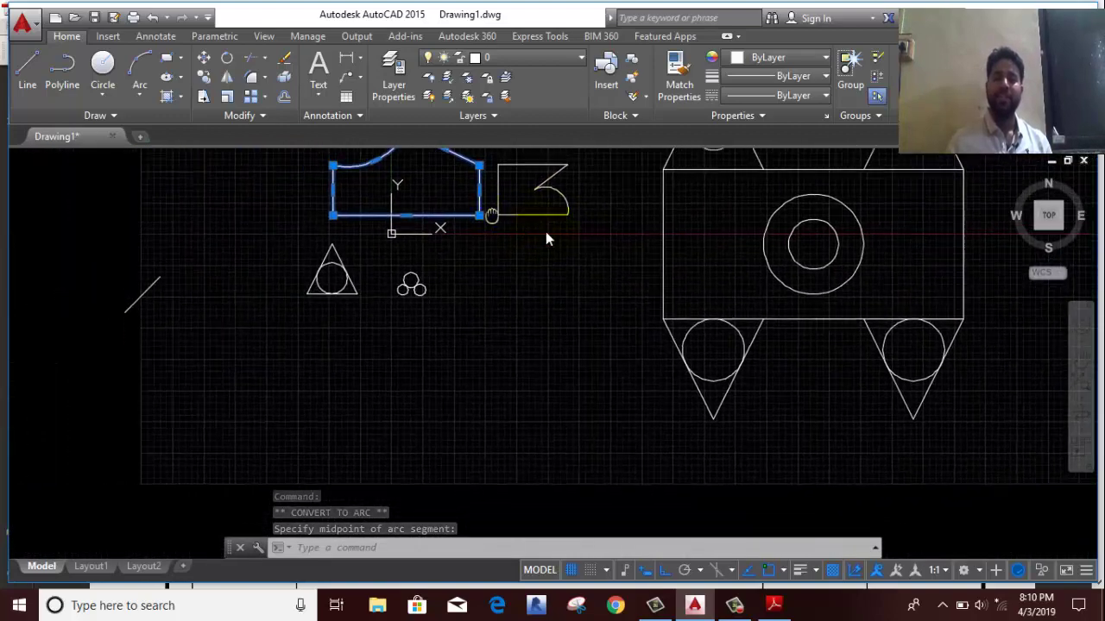
pyautogui.moveTo(129, 285); pyautogui.dragTo(414, 317, button='middle')
pyautogui.moveTo(481, 311); pyautogui.dragTo(822, 346, button='middle')
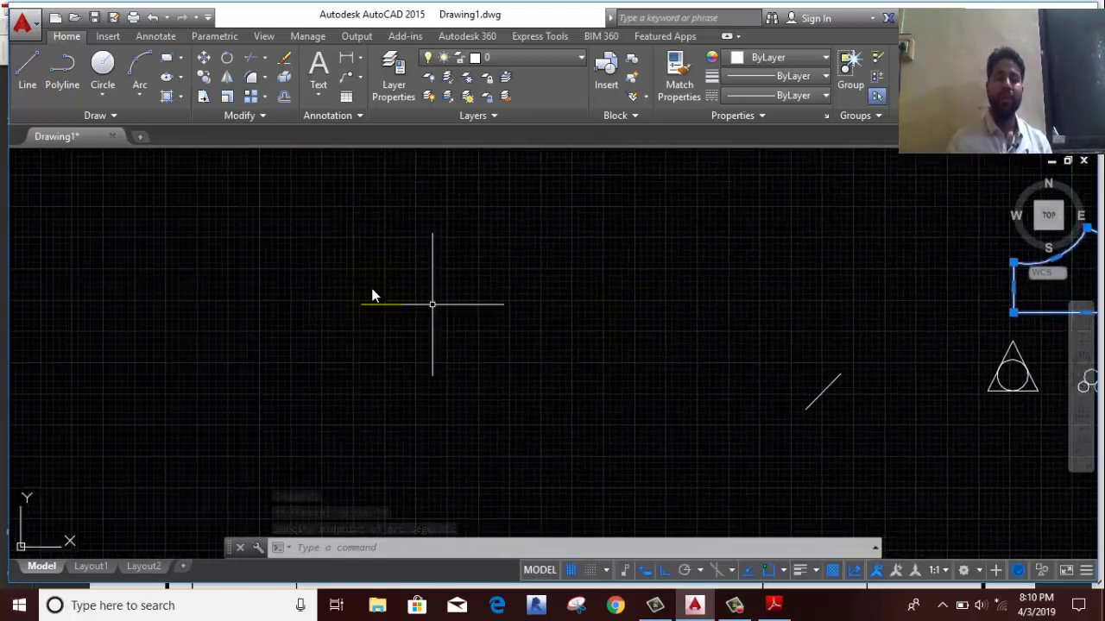
pyautogui.click(27, 73)
pyautogui.scroll(2, 171, 329)
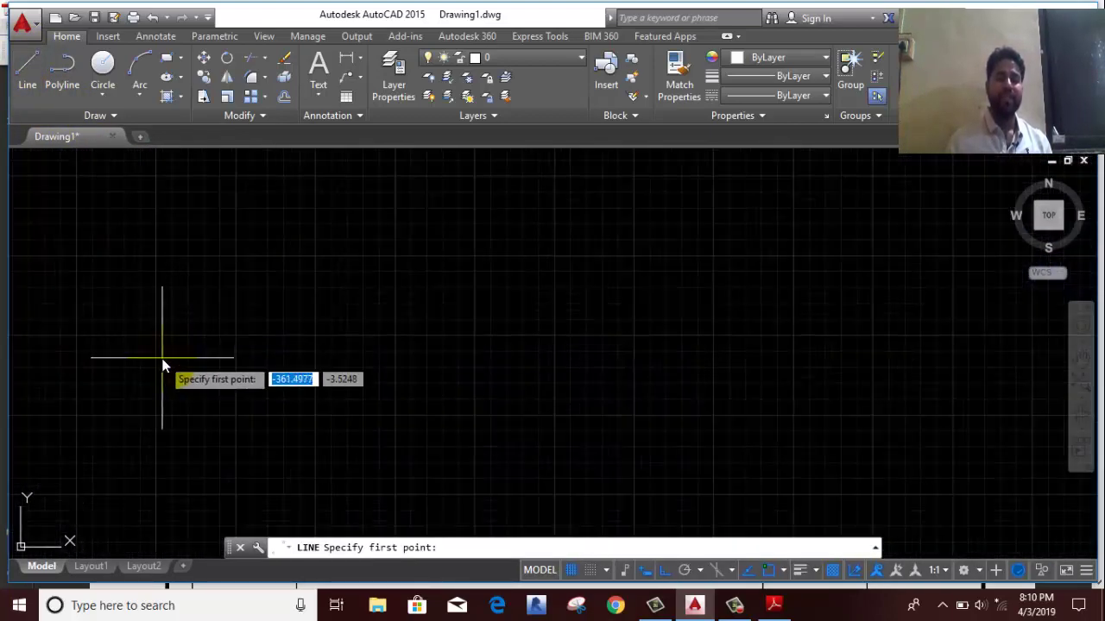
pyautogui.click(162, 357)
pyautogui.click(469, 357)
pyautogui.rightClick(489, 297)
pyautogui.click(528, 326)
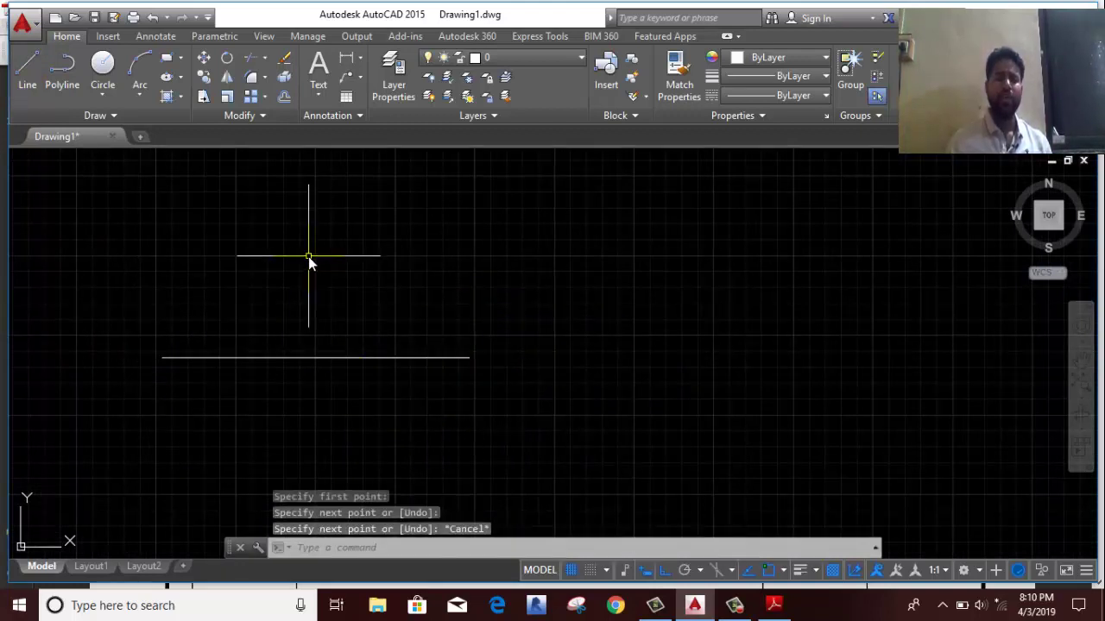
pyautogui.click(335, 311)
pyautogui.click(265, 404)
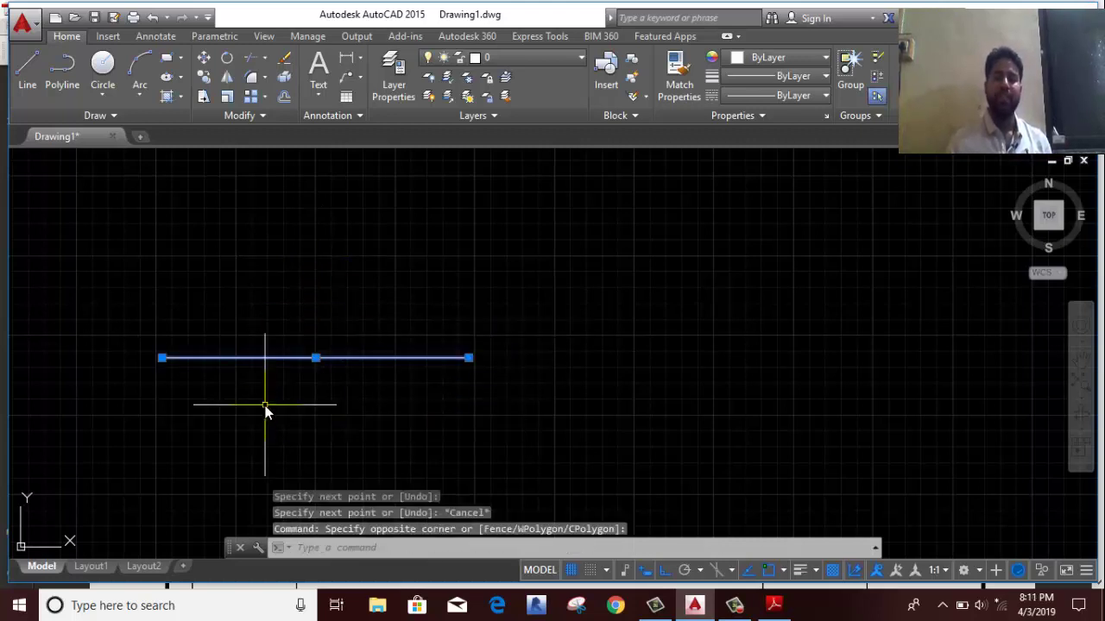
# - Start an offset with distance 20, then cancel it without copying
pyautogui.write('o')
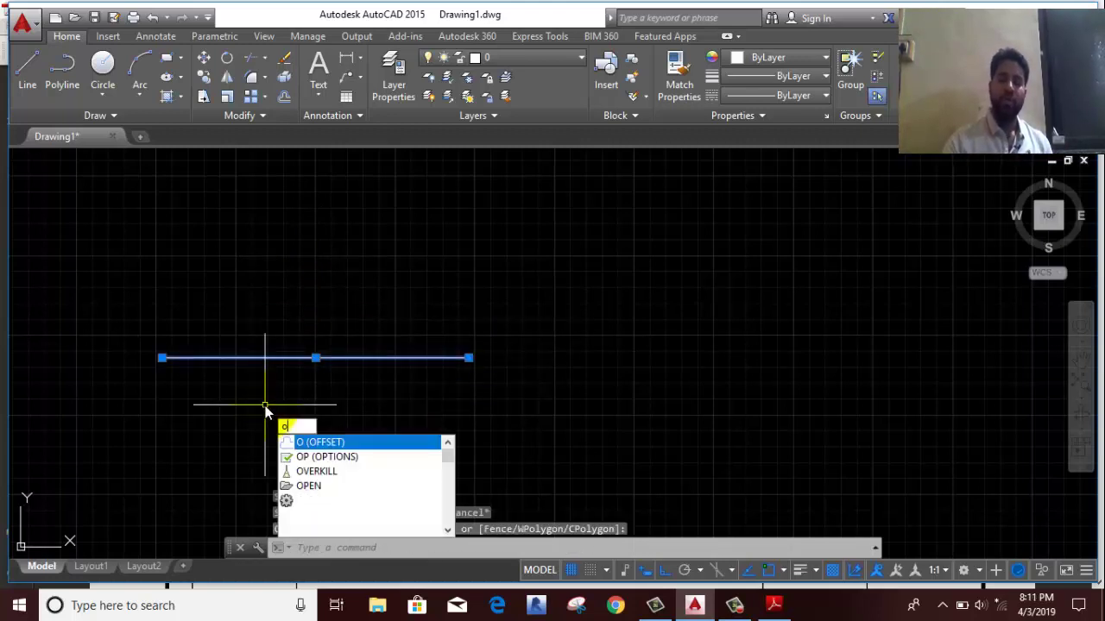
pyautogui.press('Return')
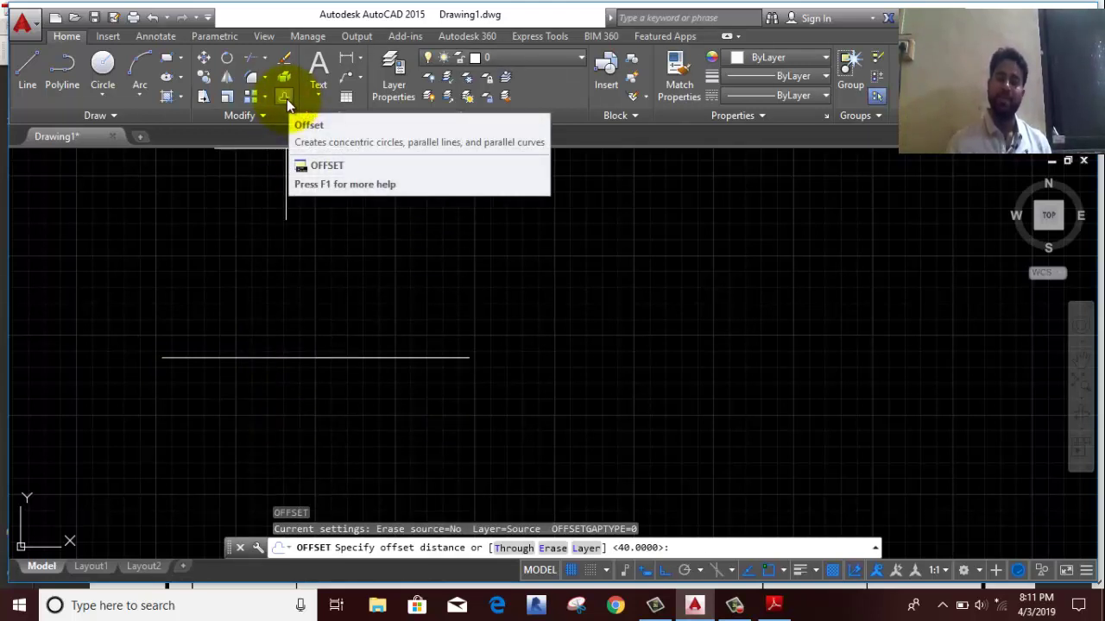
pyautogui.click(293, 387)
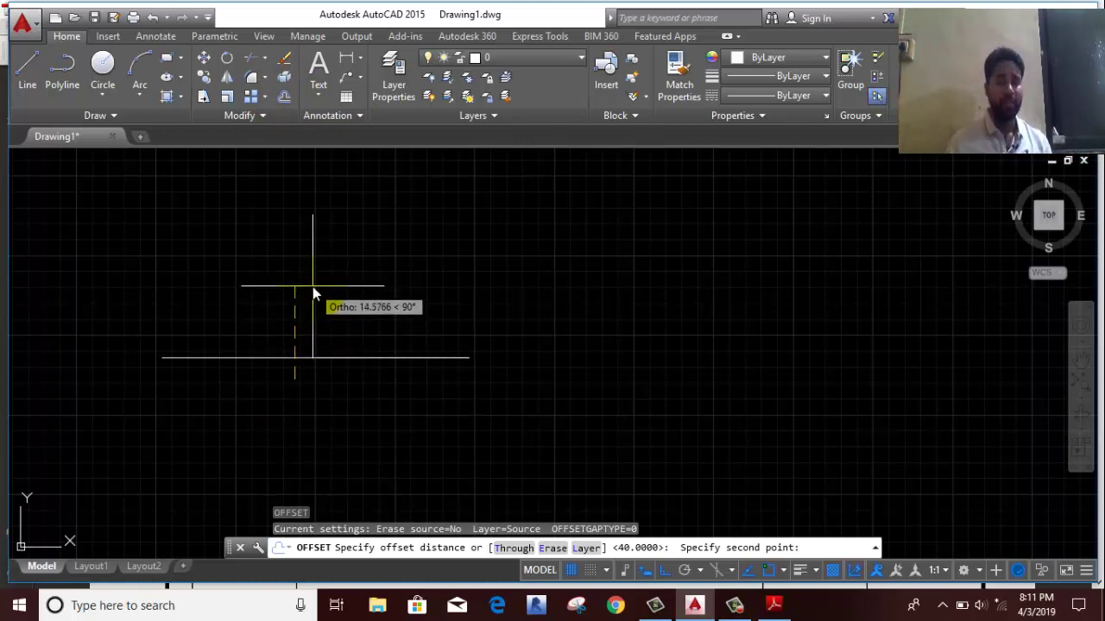
pyautogui.write('2')
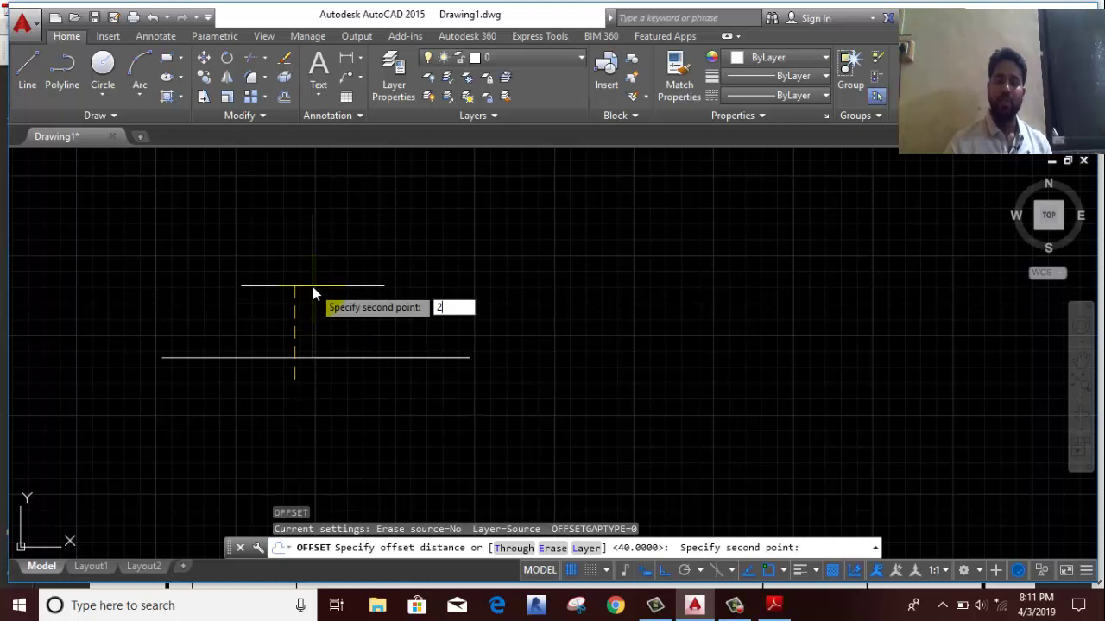
pyautogui.write('0')
pyautogui.press('Return')
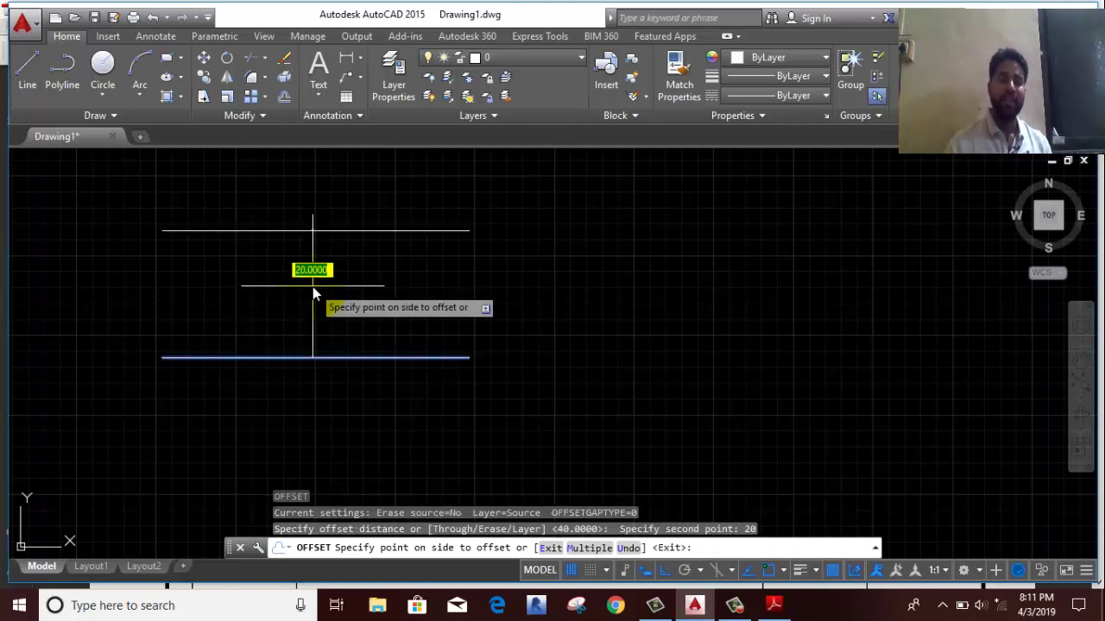
pyautogui.press('Return')
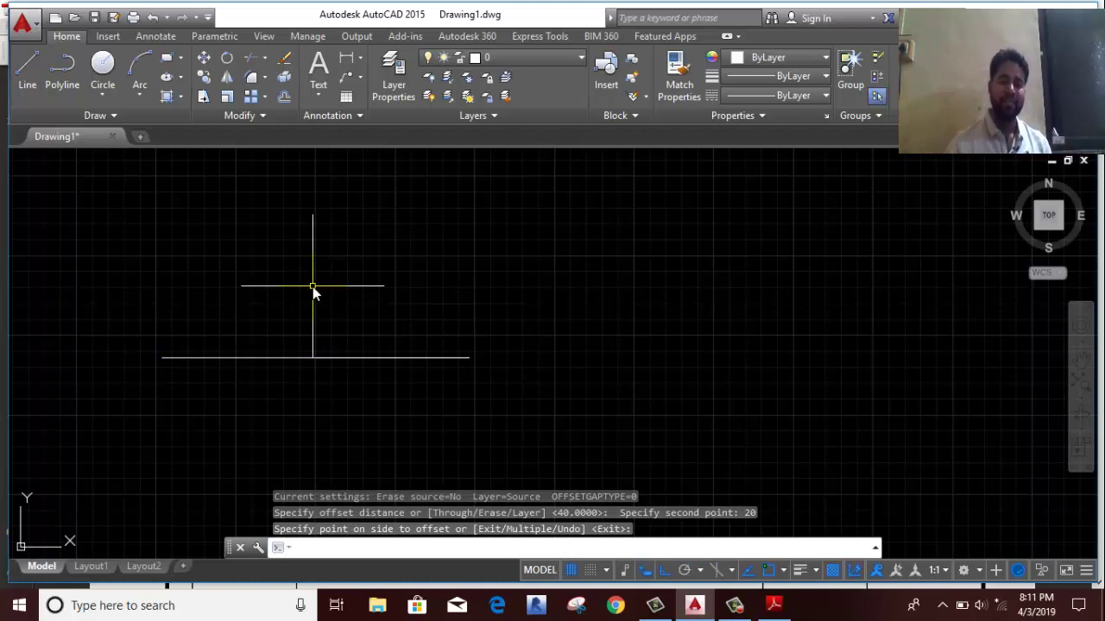
# - Offset the horizontal line upward twice at 15 units, giving three parallel lines
pyautogui.click(357, 291)
pyautogui.click(296, 389)
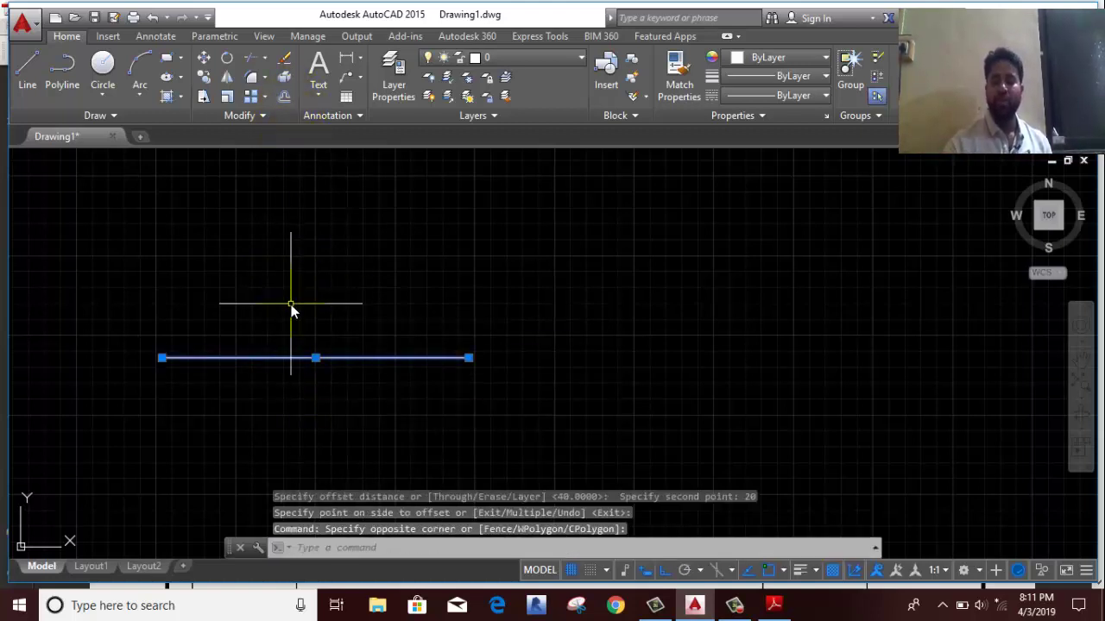
pyautogui.write('o')
pyautogui.press('Return')
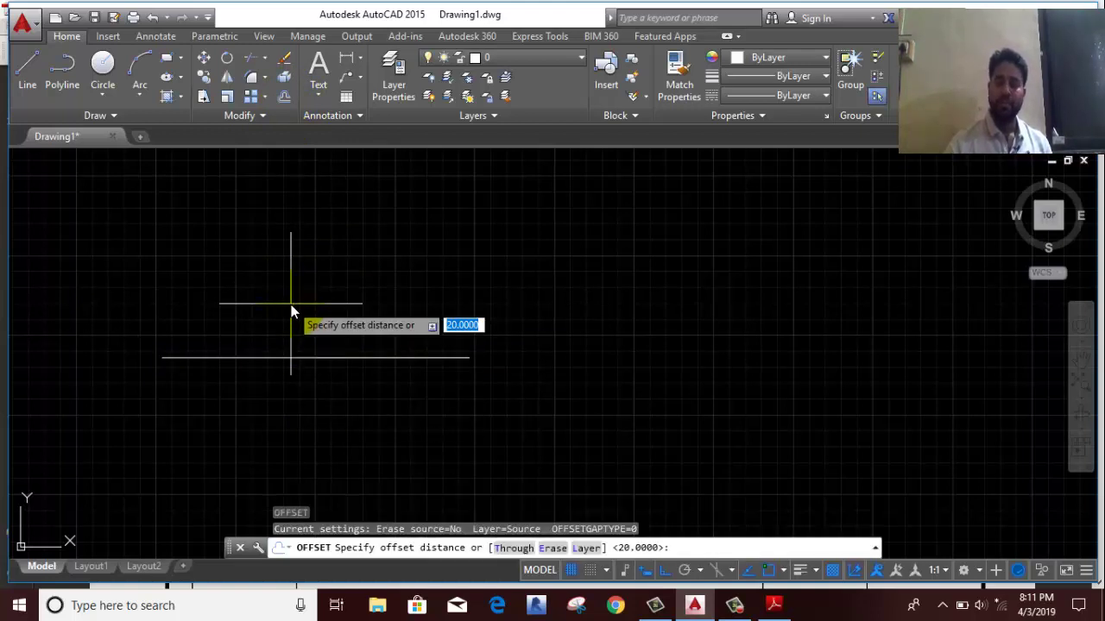
pyautogui.write('15')
pyautogui.press('Return')
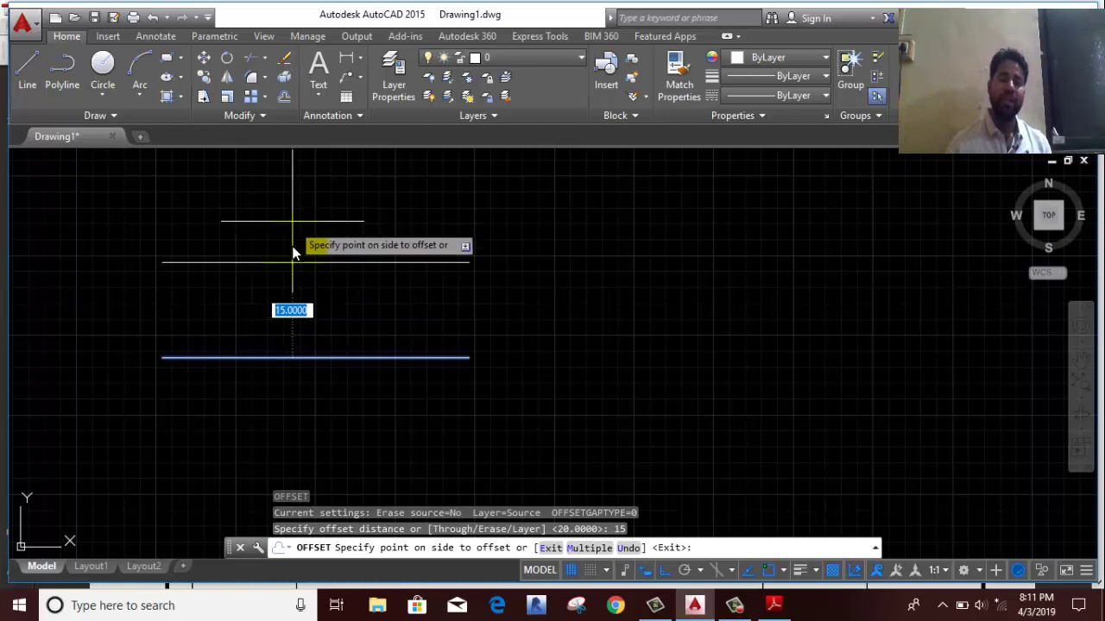
pyautogui.click(287, 282)
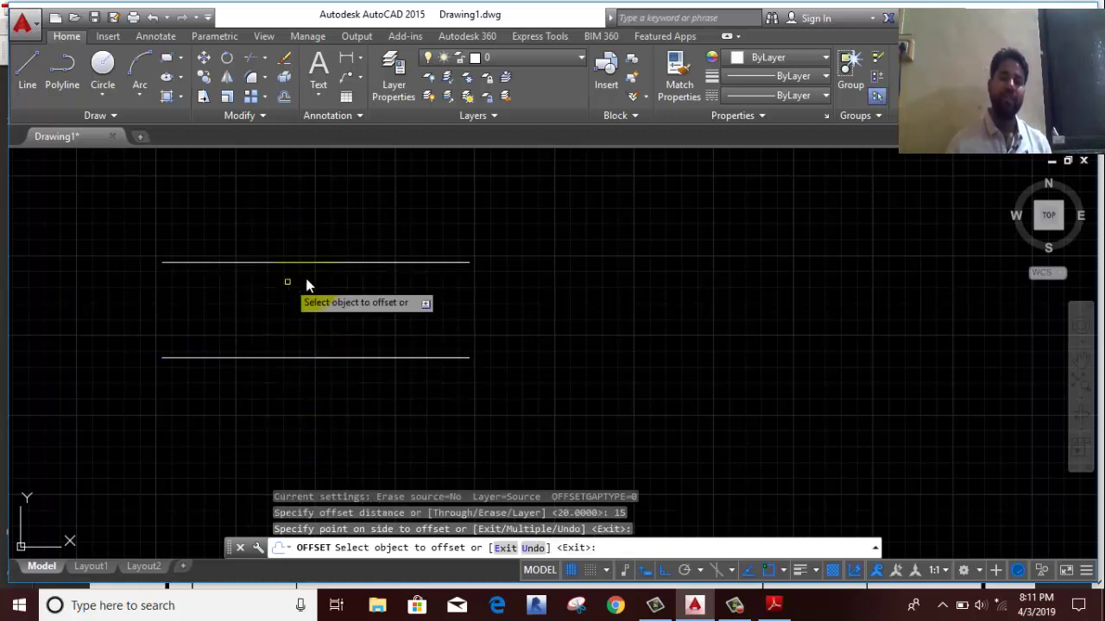
pyautogui.moveTo(446, 266); pyautogui.dragTo(412, 354, button='middle')
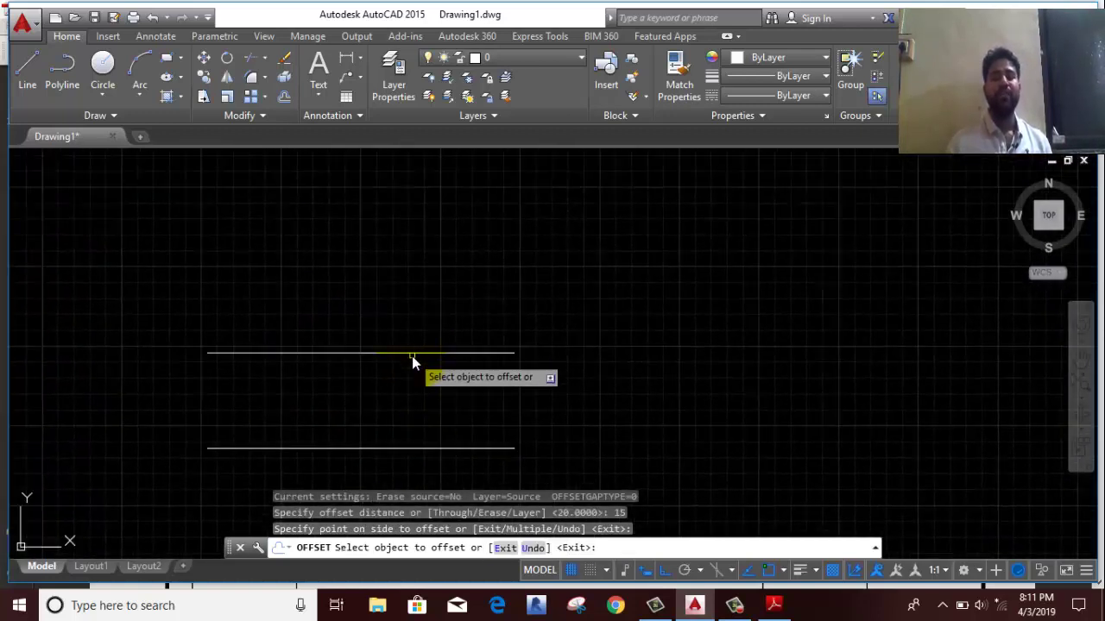
pyautogui.click(412, 354)
pyautogui.click(416, 279)
pyautogui.scroll(-4, 415, 276)
pyautogui.scroll(-2, 415, 276)
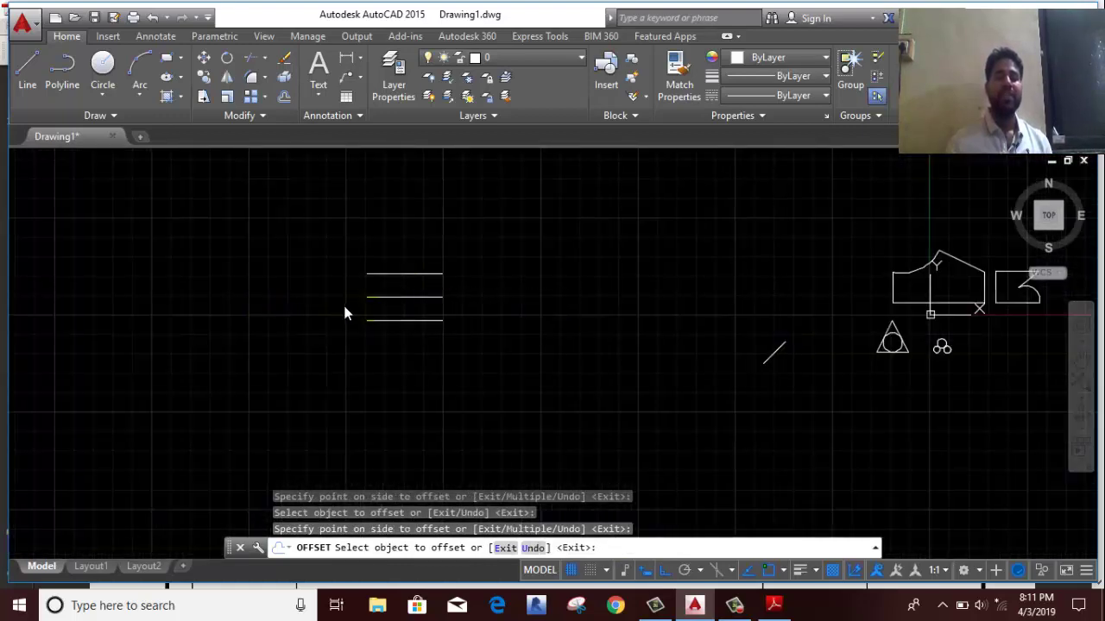
pyautogui.moveTo(342, 301); pyautogui.dragTo(562, 318, button='middle')
pyautogui.rightClick(359, 259)
# - Draw a circle beside the parallel lines and select it
pyautogui.click(395, 288)
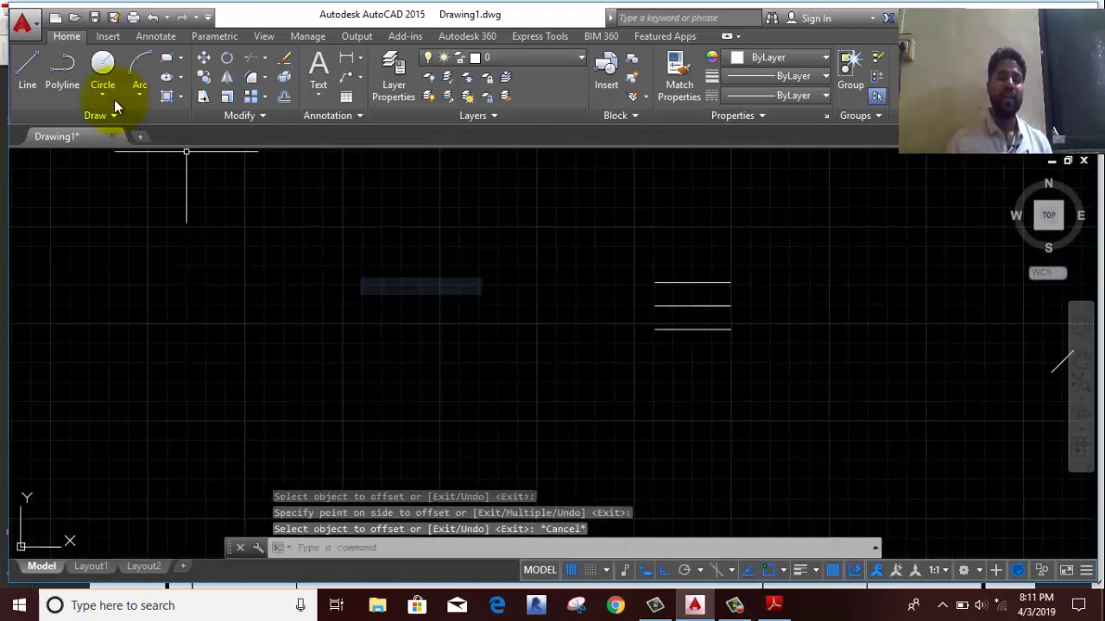
pyautogui.click(102, 65)
pyautogui.click(317, 315)
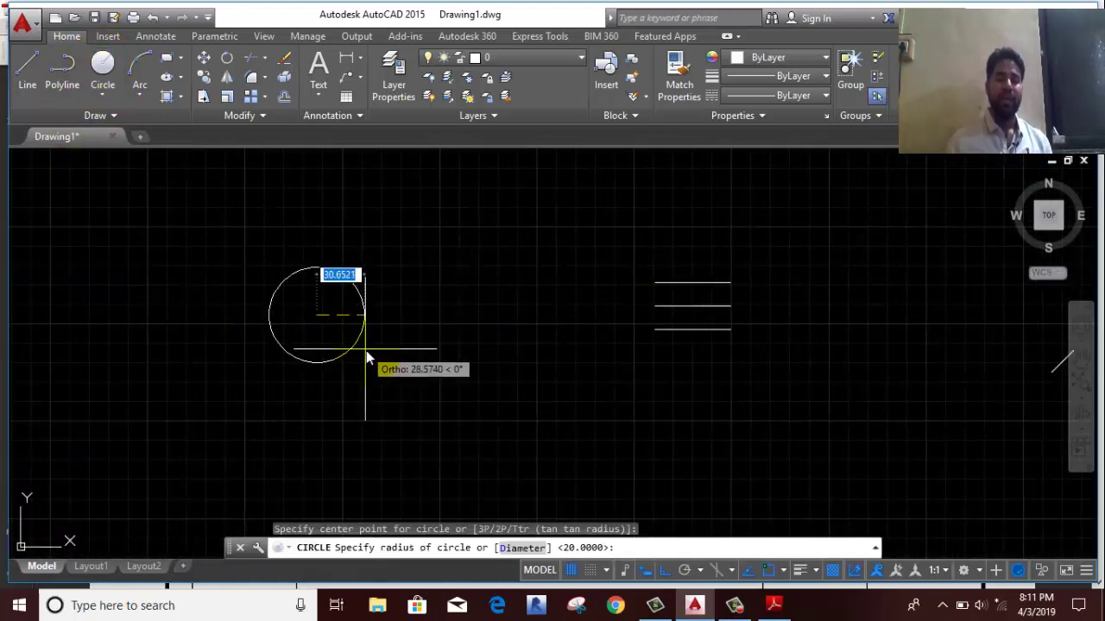
pyautogui.click(389, 360)
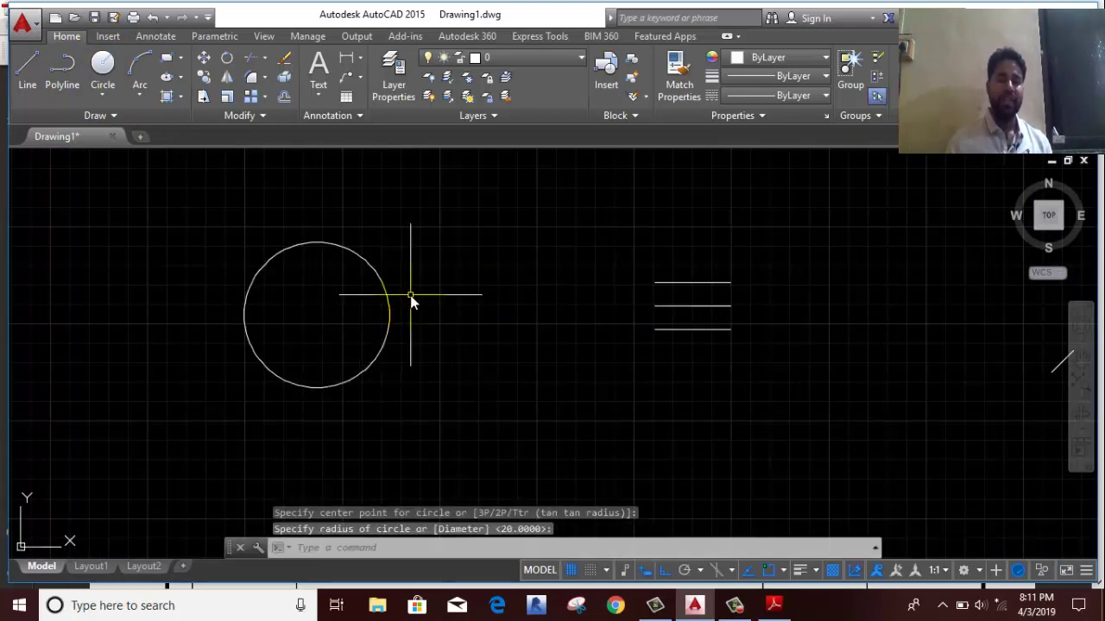
pyautogui.click(410, 296)
pyautogui.click(369, 329)
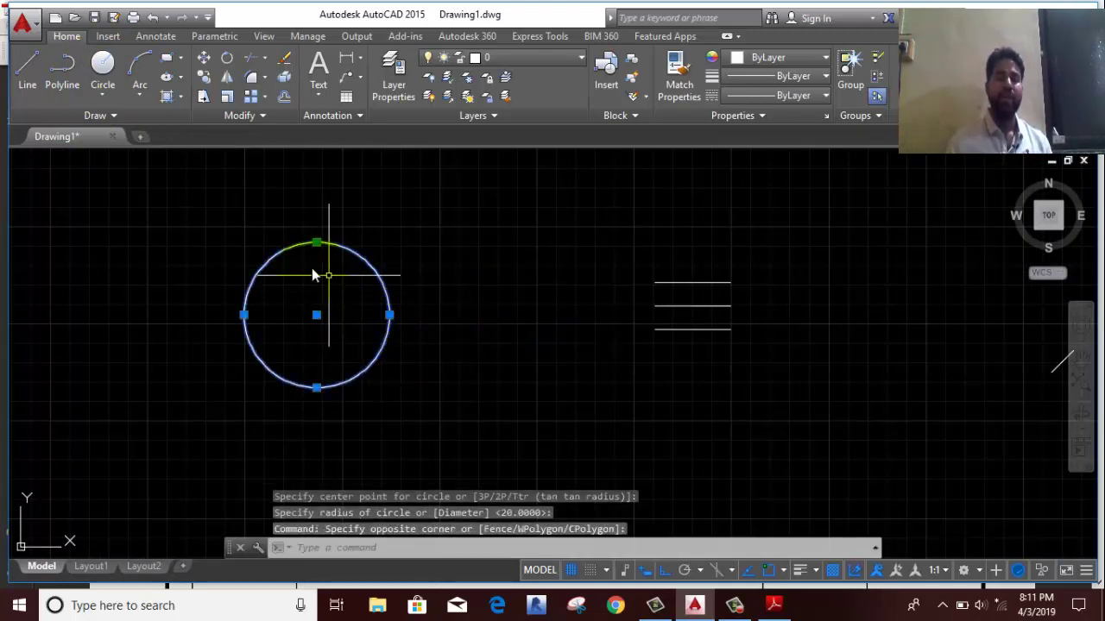
# - Offset the circle outward twice at a distance of 10
pyautogui.click(284, 96)
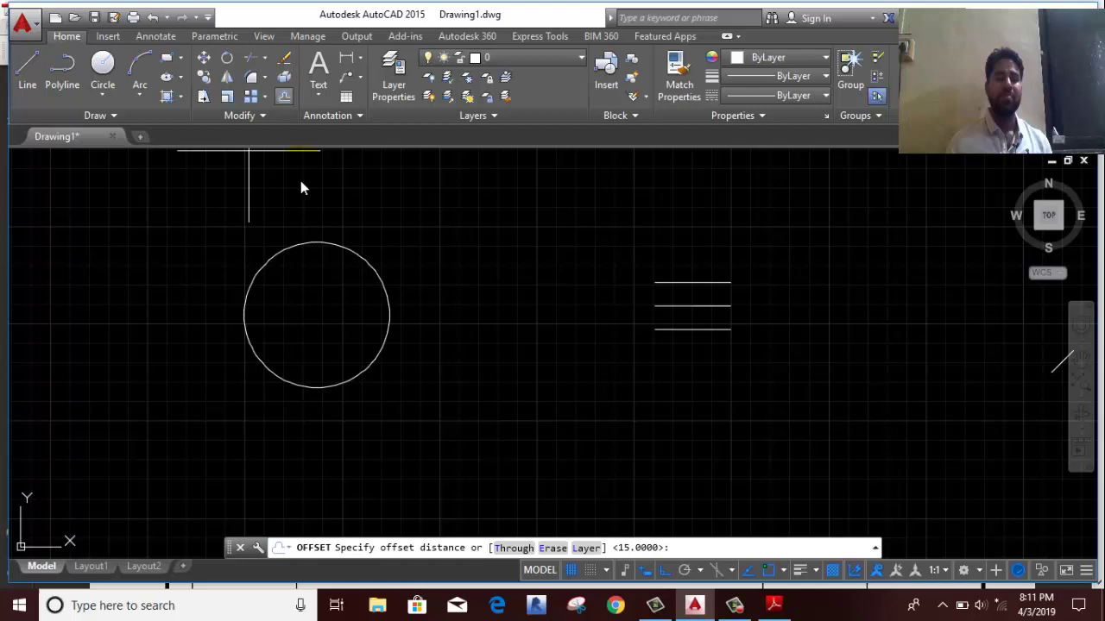
pyautogui.click(337, 318)
pyautogui.write('10')
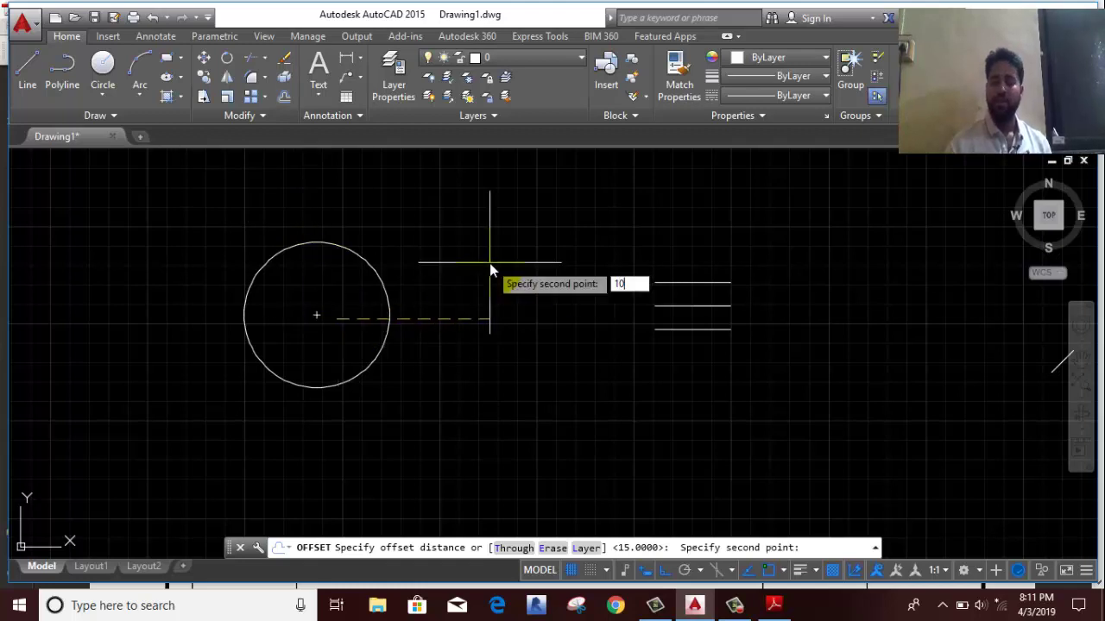
pyautogui.press('Return')
pyautogui.click(489, 264)
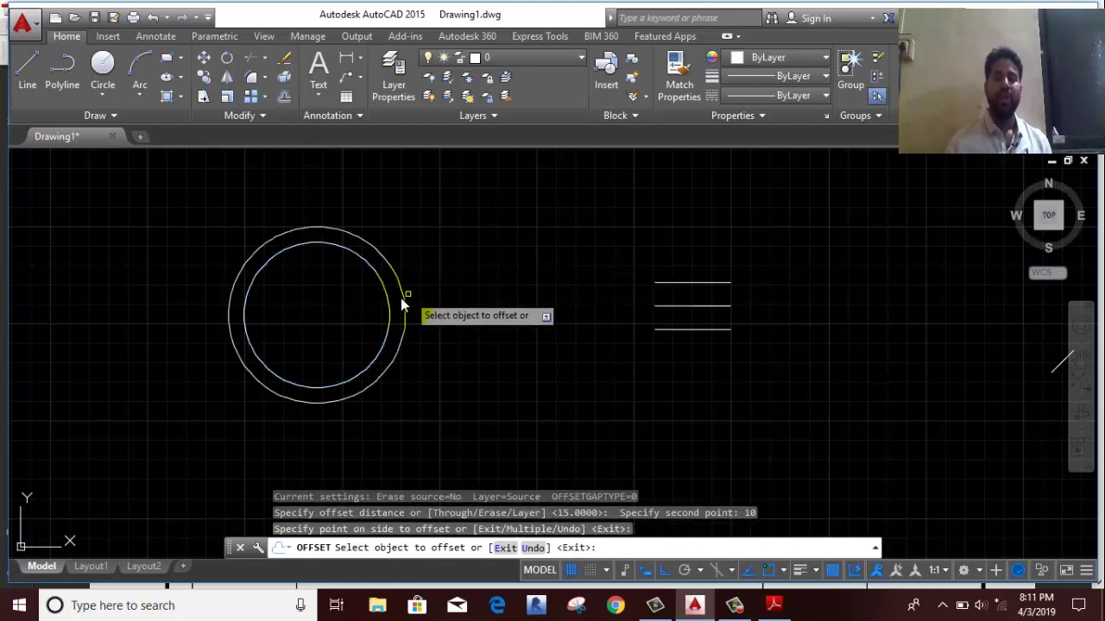
pyautogui.click(403, 307)
pyautogui.click(455, 294)
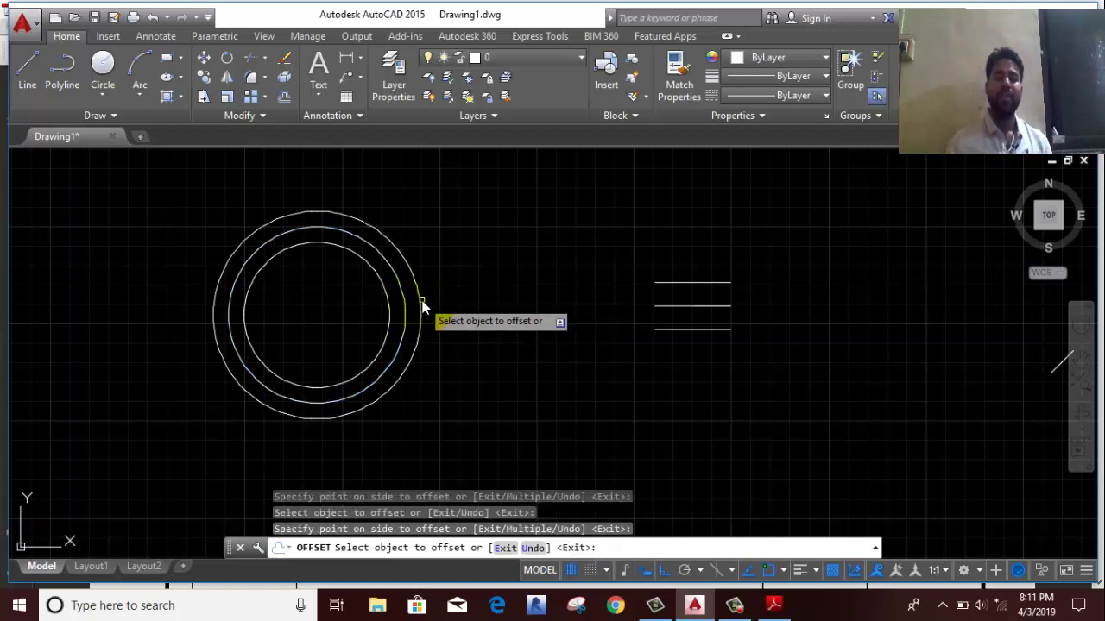
# - Add five more concentric circles outward, each 10 units beyond the previous one
pyautogui.click(420, 301)
pyautogui.click(466, 296)
pyautogui.click(435, 307)
pyautogui.click(489, 285)
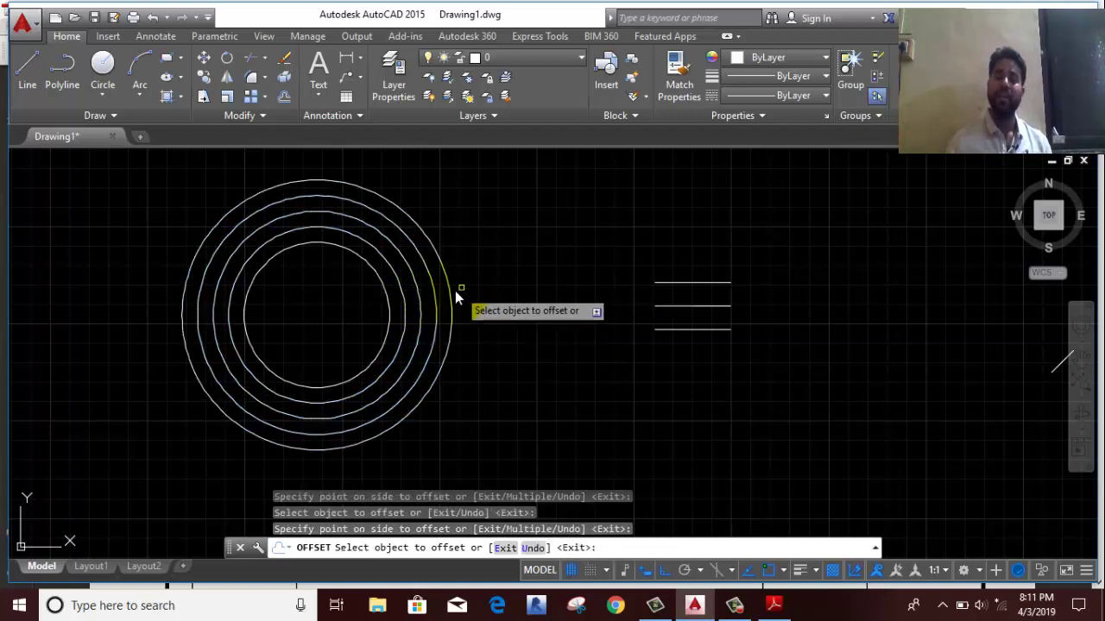
pyautogui.click(451, 291)
pyautogui.click(529, 281)
pyautogui.click(474, 309)
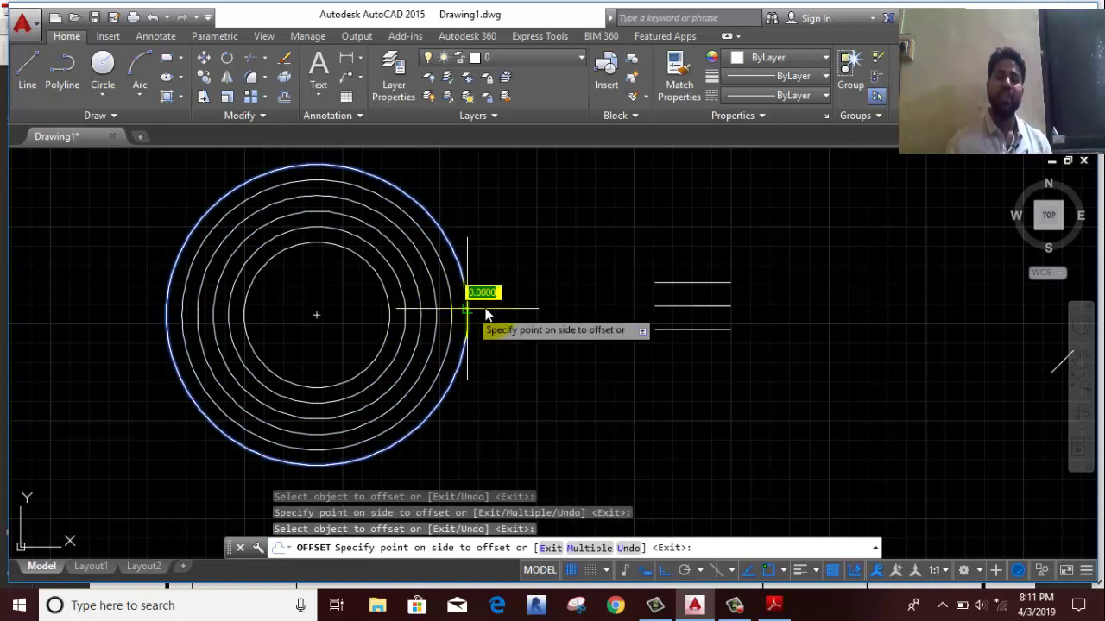
pyautogui.click(513, 312)
pyautogui.click(481, 332)
pyautogui.click(573, 330)
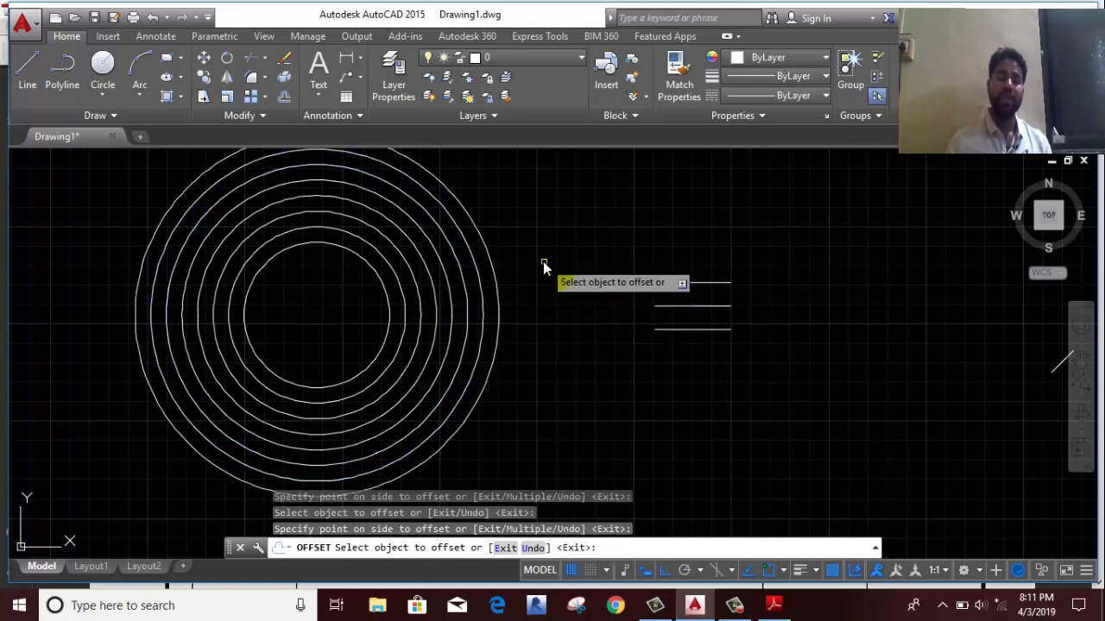
pyautogui.rightClick(543, 263)
pyautogui.click(569, 275)
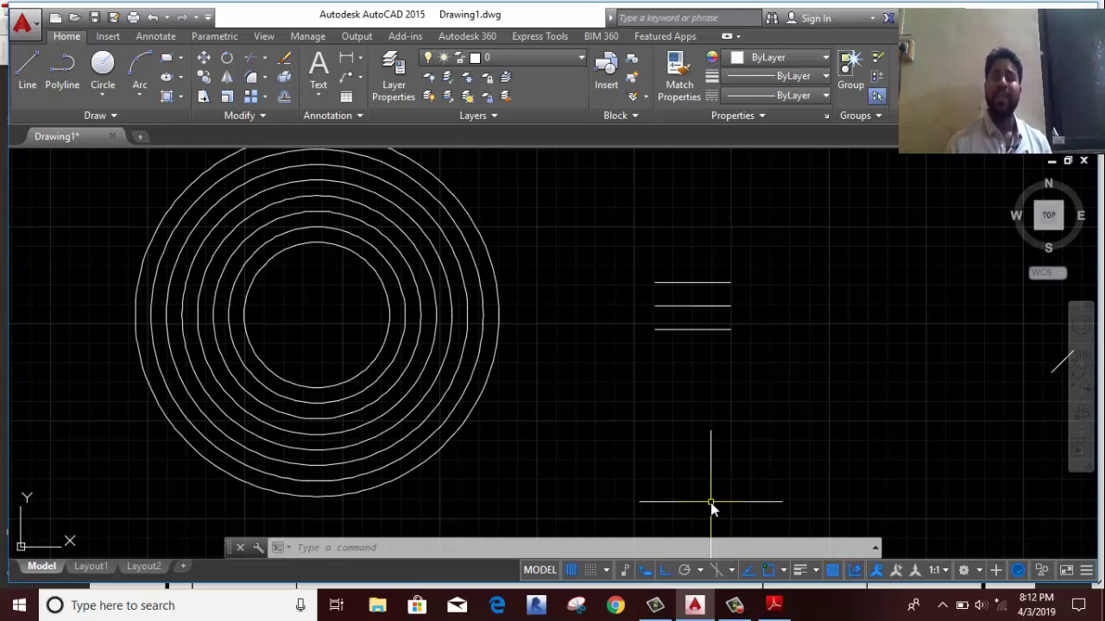
pyautogui.click(734, 605)
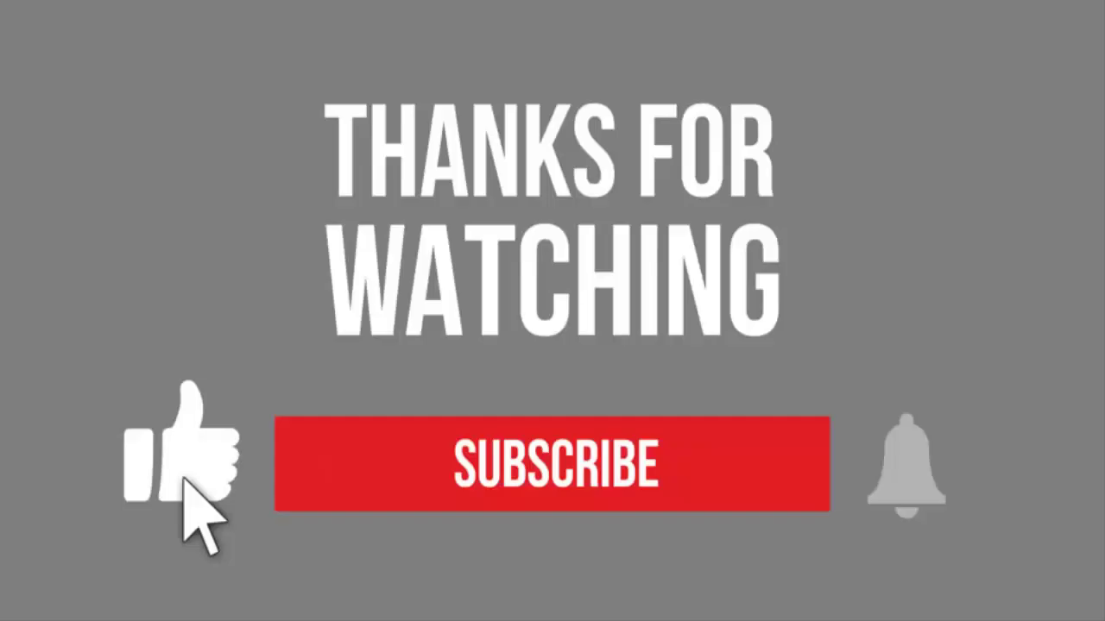